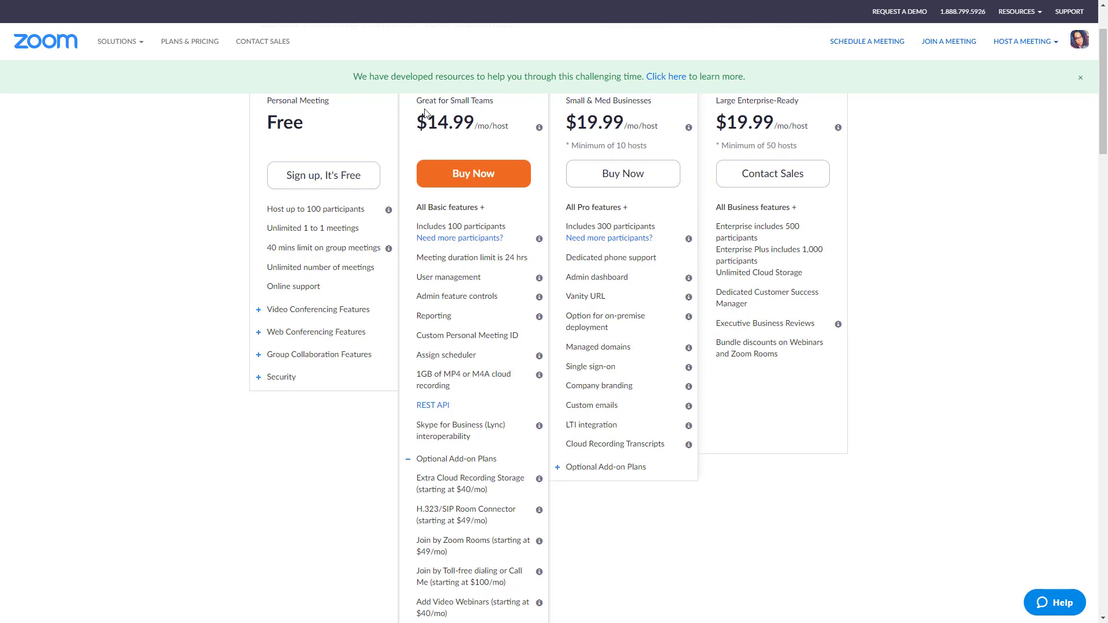
Compare the Basic and Pro meeting plans, examining their meeting and participant limits and the Pro plan's optional add-on plans
{"action": "scroll", "coordinate": [449, 146], "scroll_direction": "up", "scroll_amount": 2}
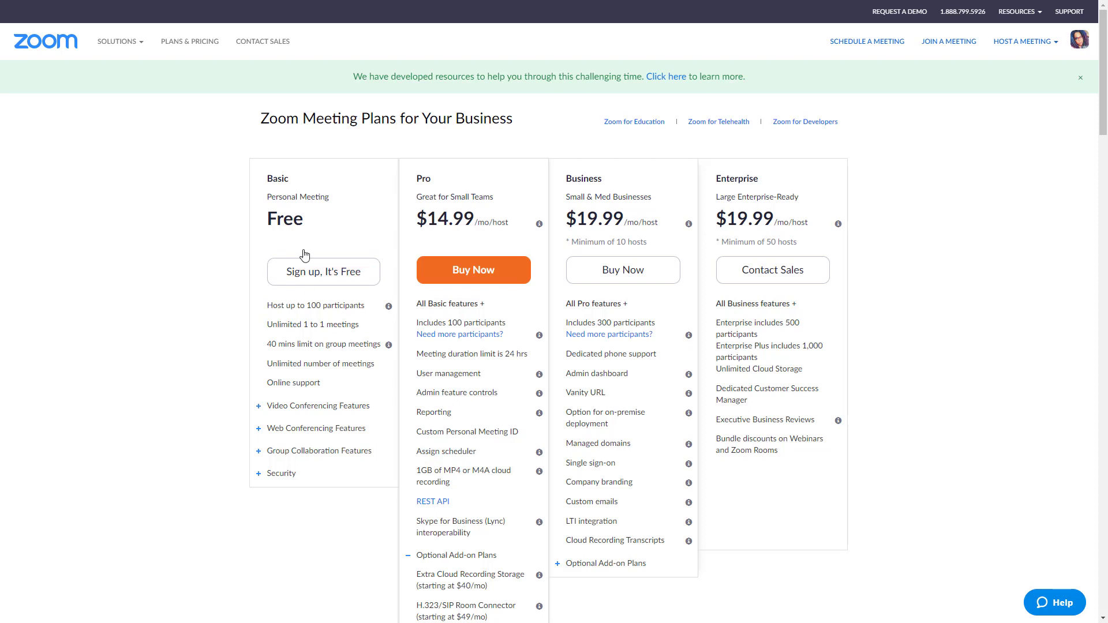
{"action": "left_click_drag", "start_coordinate": [304, 324], "coordinate": [358, 327]}
{"action": "left_click", "coordinate": [289, 326]}
{"action": "left_click_drag", "start_coordinate": [504, 327], "coordinate": [446, 321]}
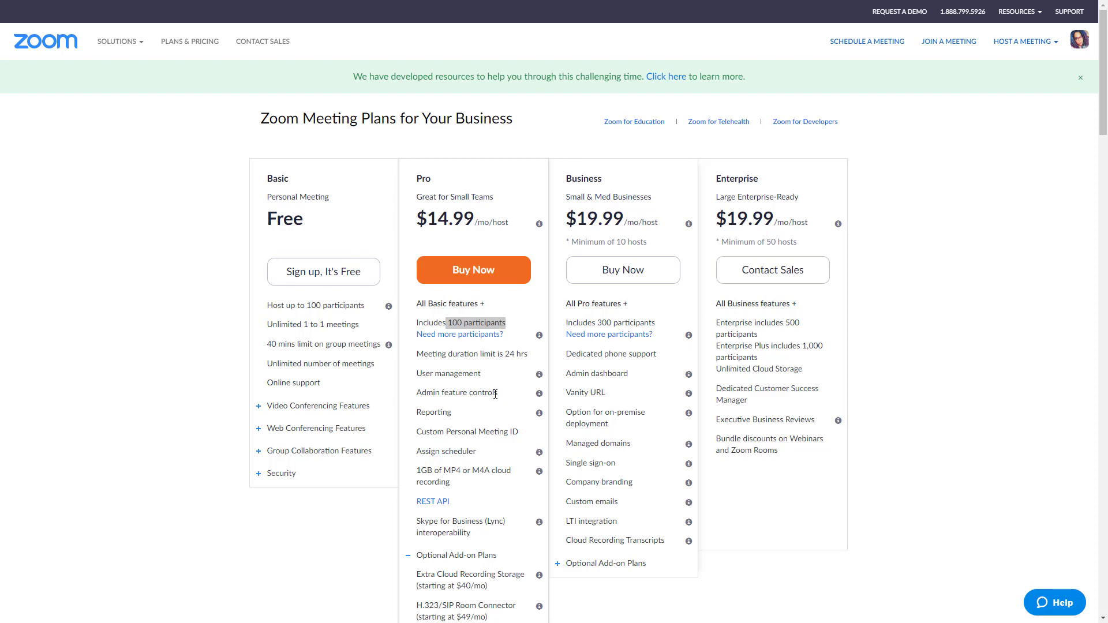
{"action": "scroll", "coordinate": [449, 397], "scroll_direction": "down", "scroll_amount": 2}
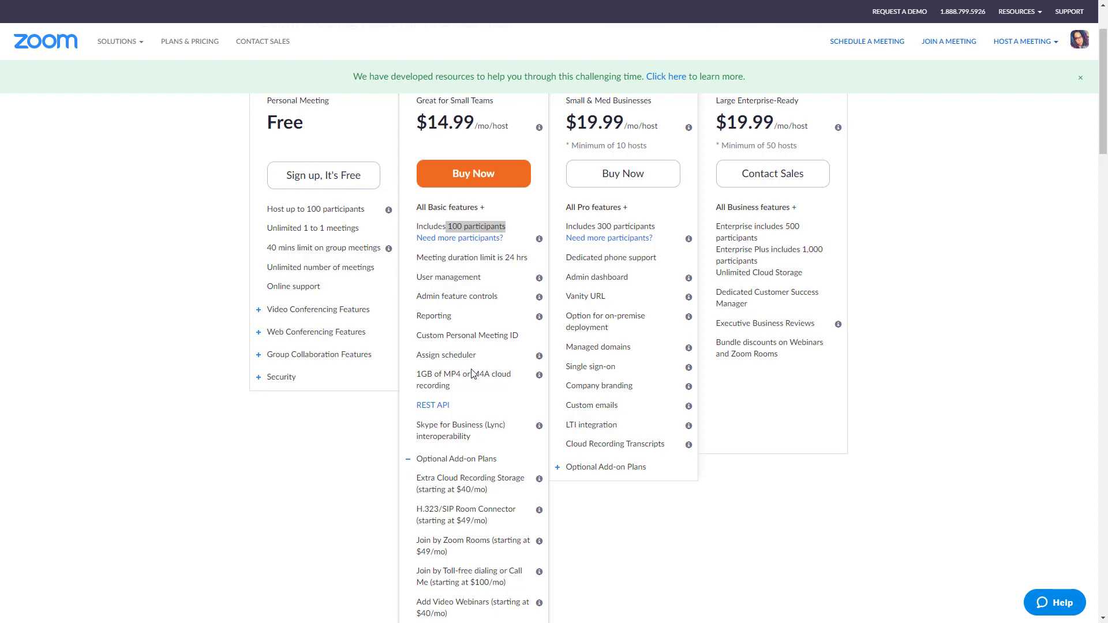
{"action": "scroll", "coordinate": [472, 372], "scroll_direction": "down", "scroll_amount": 2}
{"action": "left_click", "coordinate": [407, 366]}
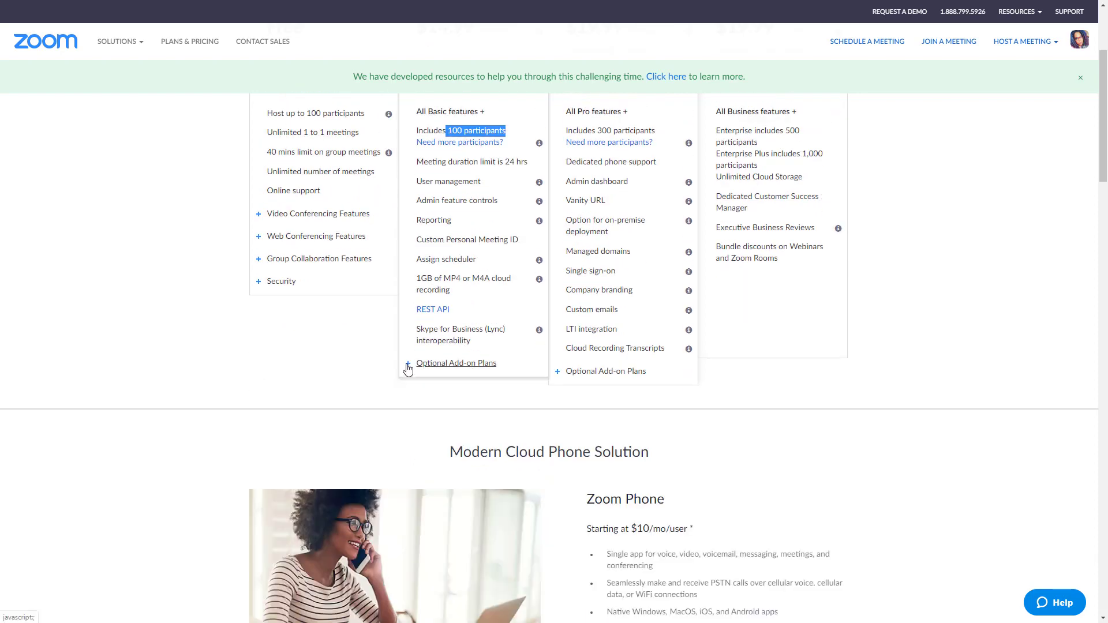
{"action": "left_click", "coordinate": [408, 366]}
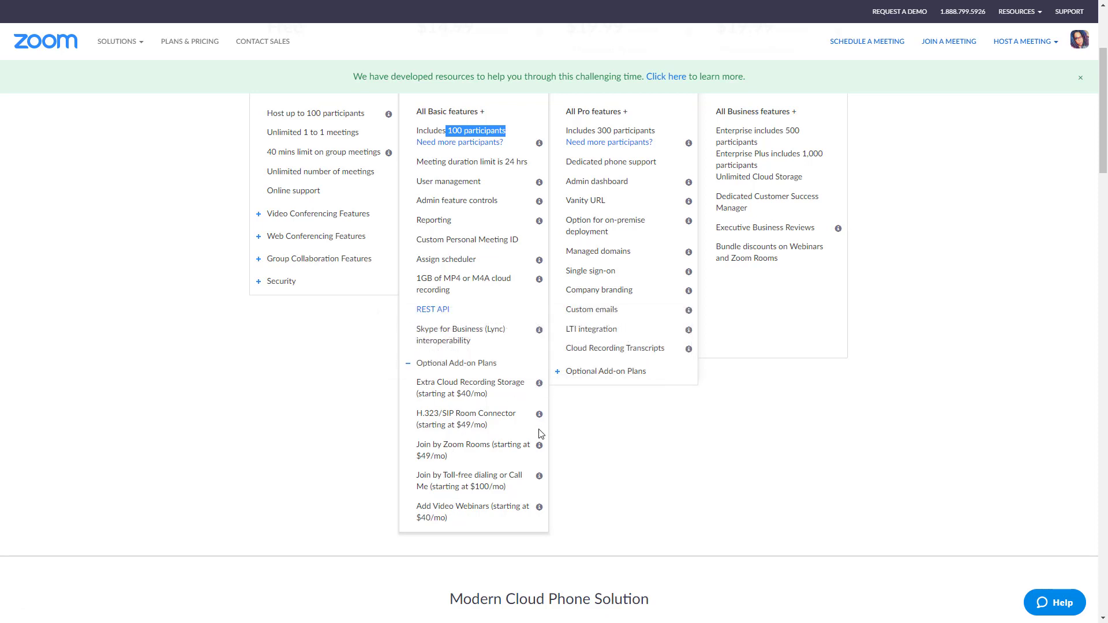
{"action": "scroll", "coordinate": [541, 433], "scroll_direction": "up", "scroll_amount": 3}
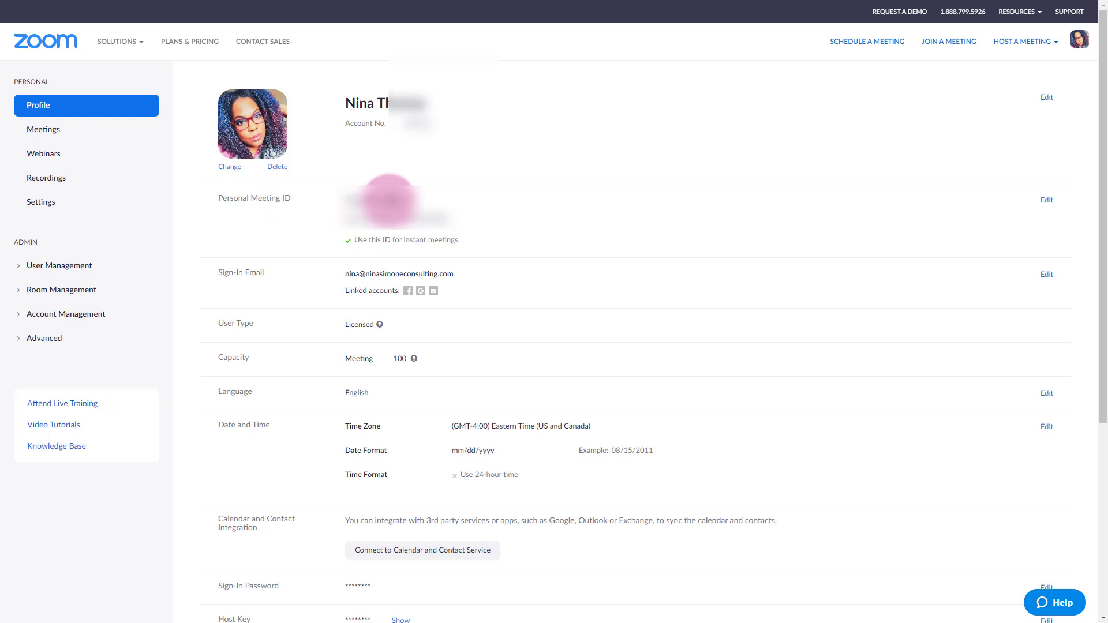
Open the Personal Meeting ID for editing in the profile and cancel without saving
{"action": "left_click", "coordinate": [1048, 202]}
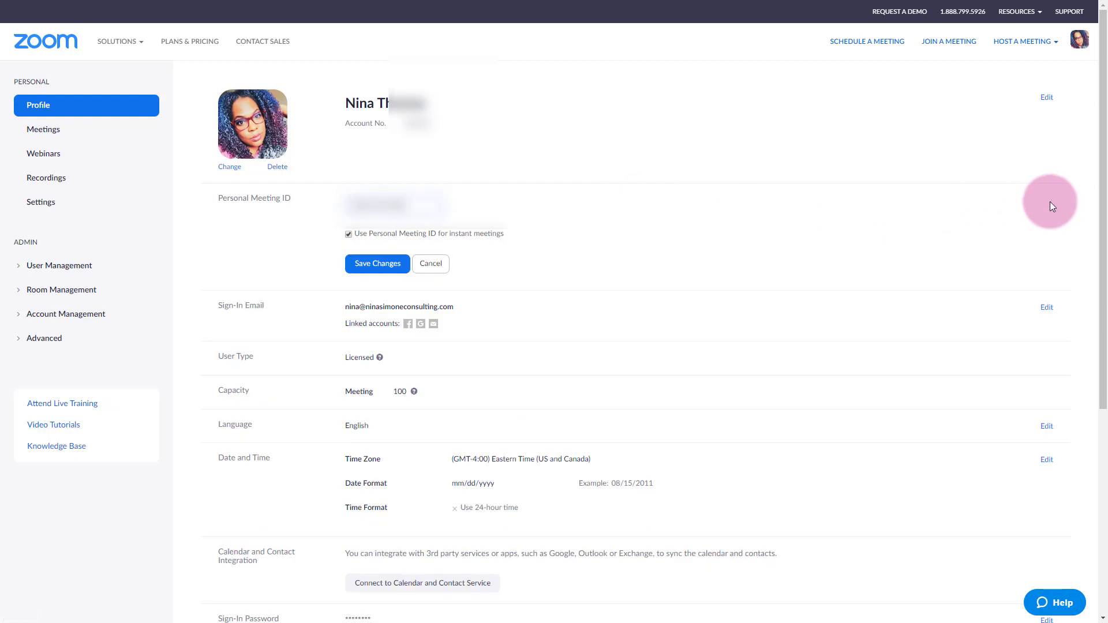
{"action": "left_click", "coordinate": [439, 265]}
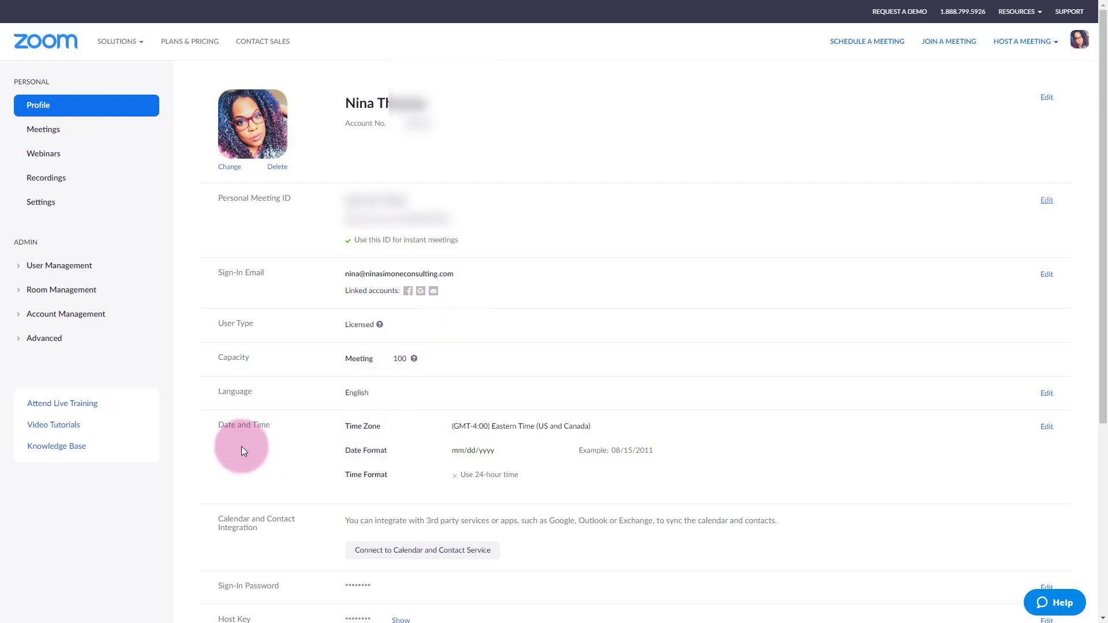
Examine the time zone, date format and time format options in the profile's Date and Time settings, leaving without saving
{"action": "scroll", "coordinate": [609, 453], "scroll_direction": "down", "scroll_amount": 3}
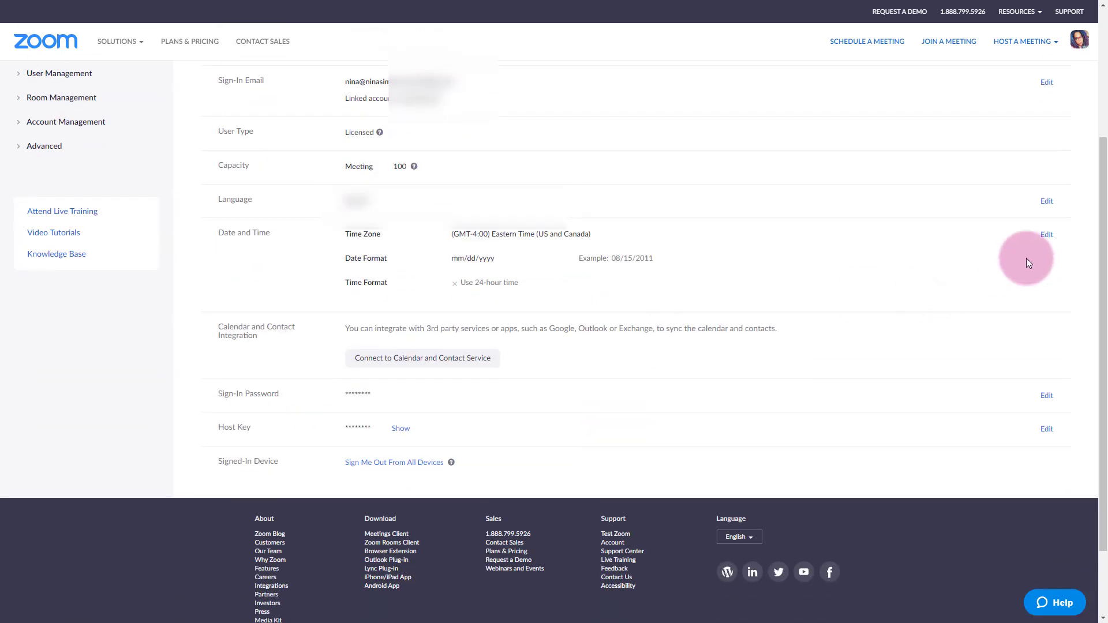
{"action": "left_click", "coordinate": [1047, 236]}
{"action": "left_click", "coordinate": [487, 241]}
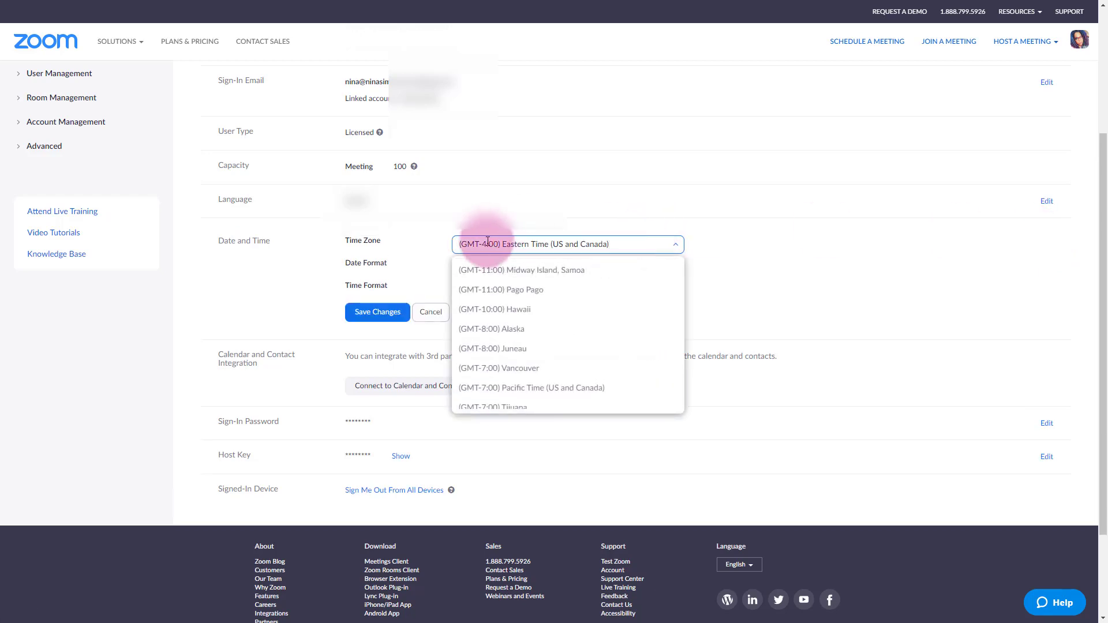
{"action": "left_click", "coordinate": [787, 261]}
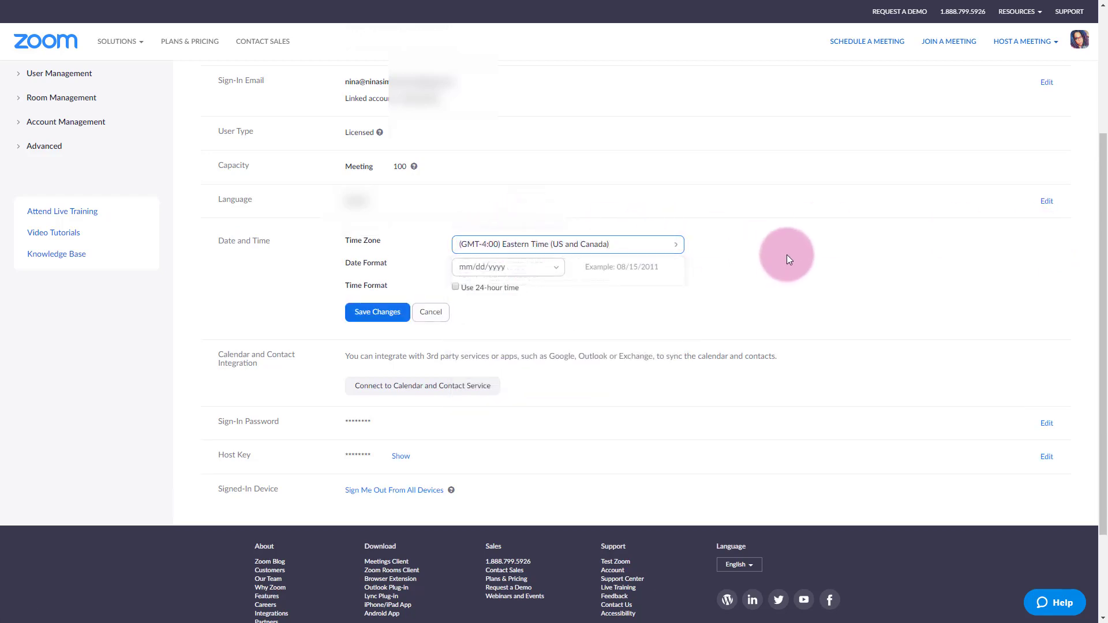
{"action": "left_click", "coordinate": [465, 271]}
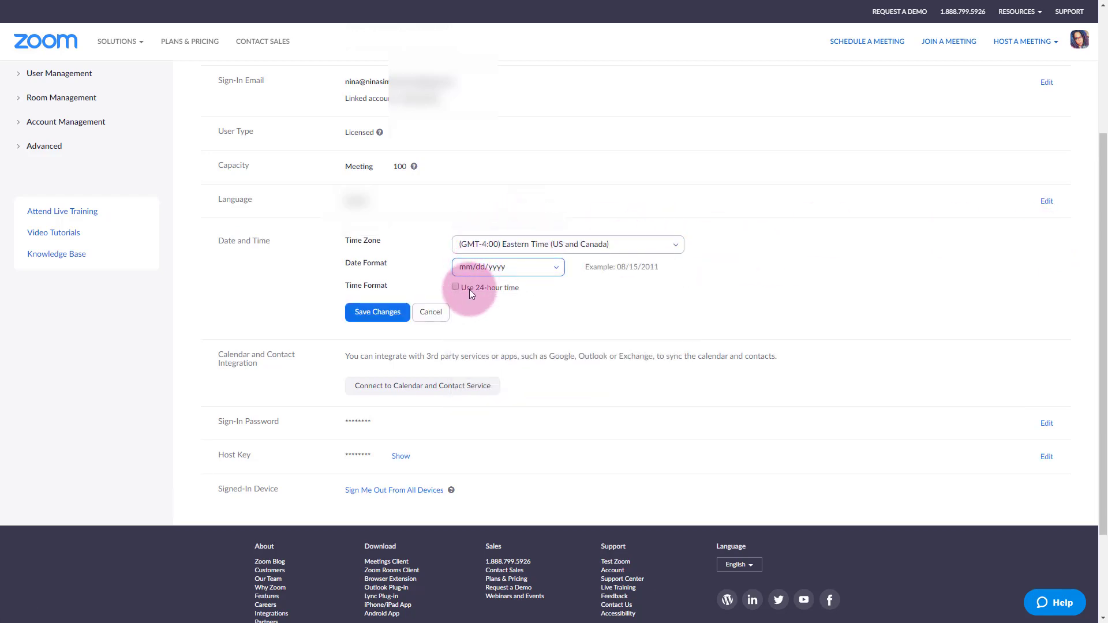
{"action": "left_click", "coordinate": [560, 272]}
{"action": "left_click", "coordinate": [706, 275]}
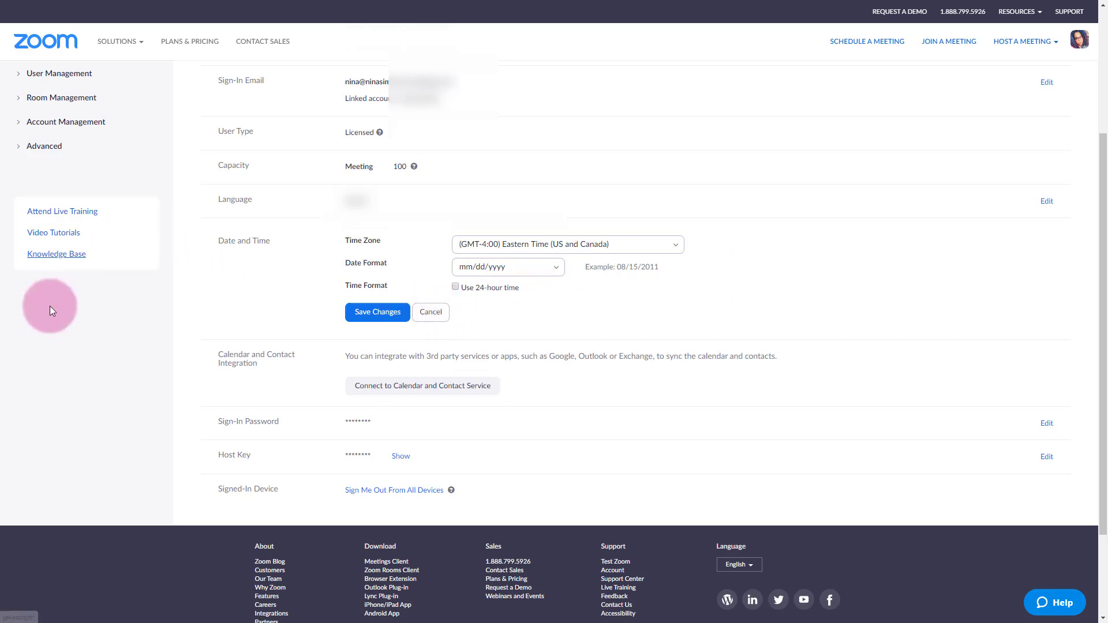
{"action": "left_click", "coordinate": [430, 312]}
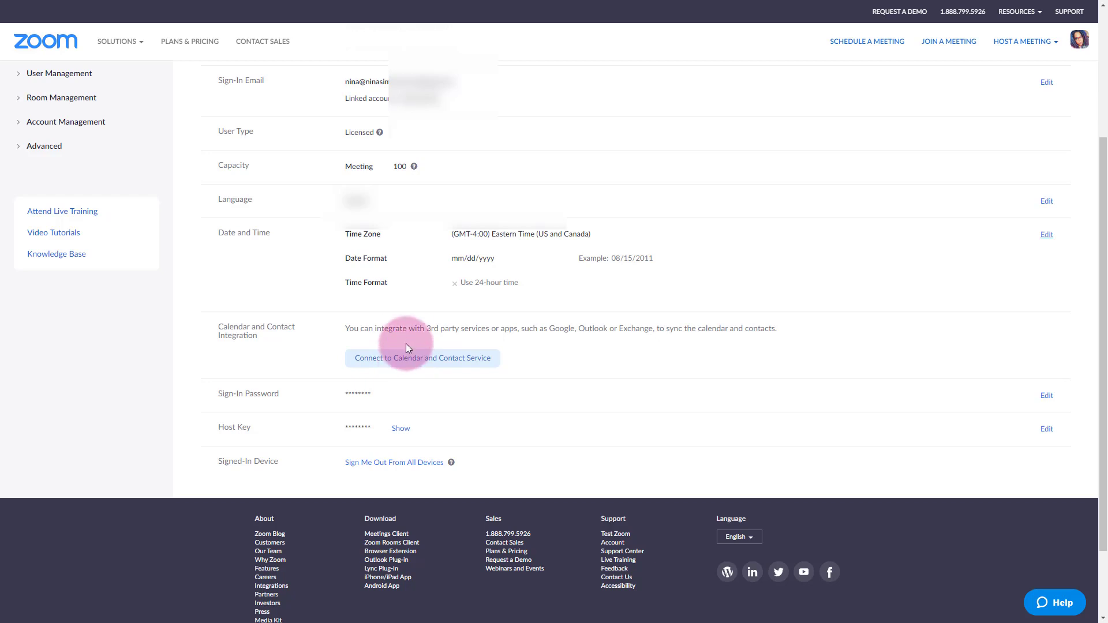
Choose Google as the calendar and contact service, allowing Zoom to get calendar events and sync contacts
{"action": "left_click", "coordinate": [391, 366]}
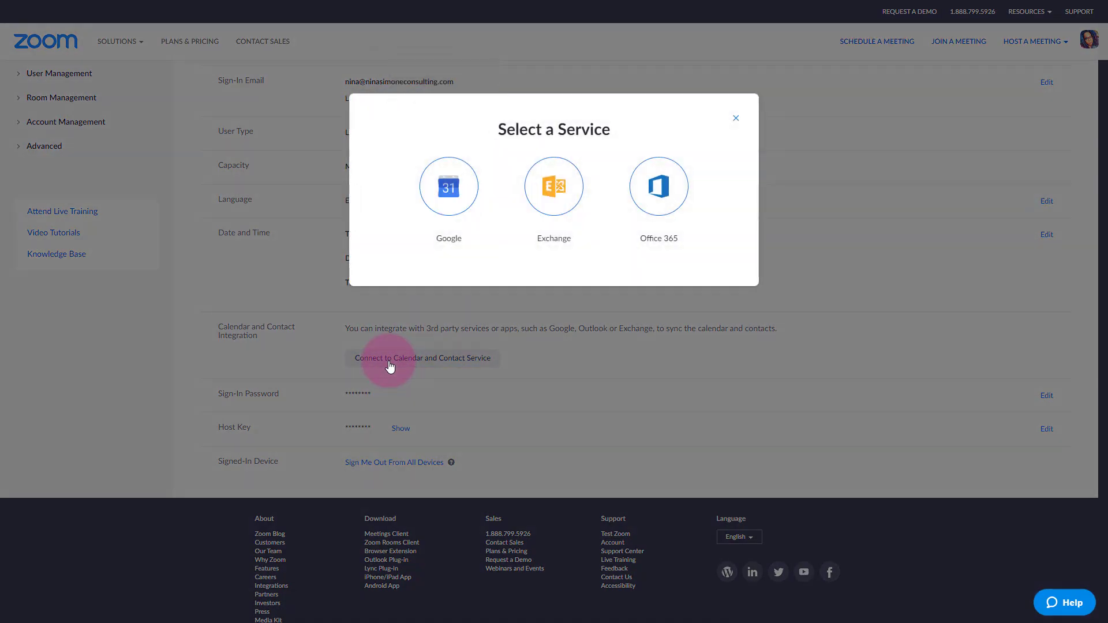
{"action": "left_click", "coordinate": [460, 194]}
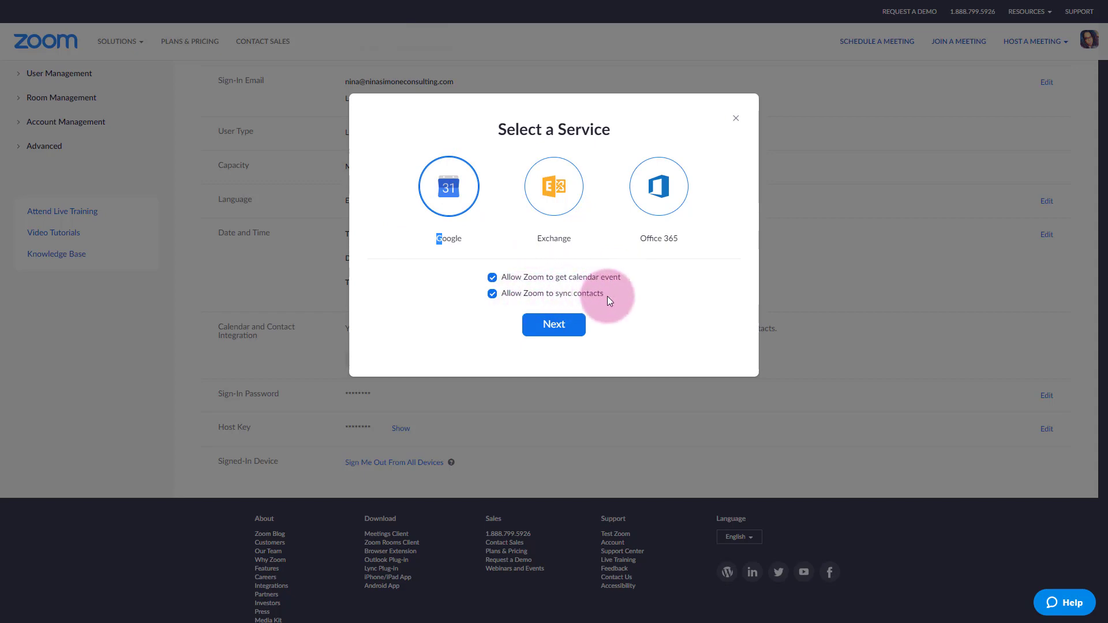
{"action": "left_click", "coordinate": [564, 328]}
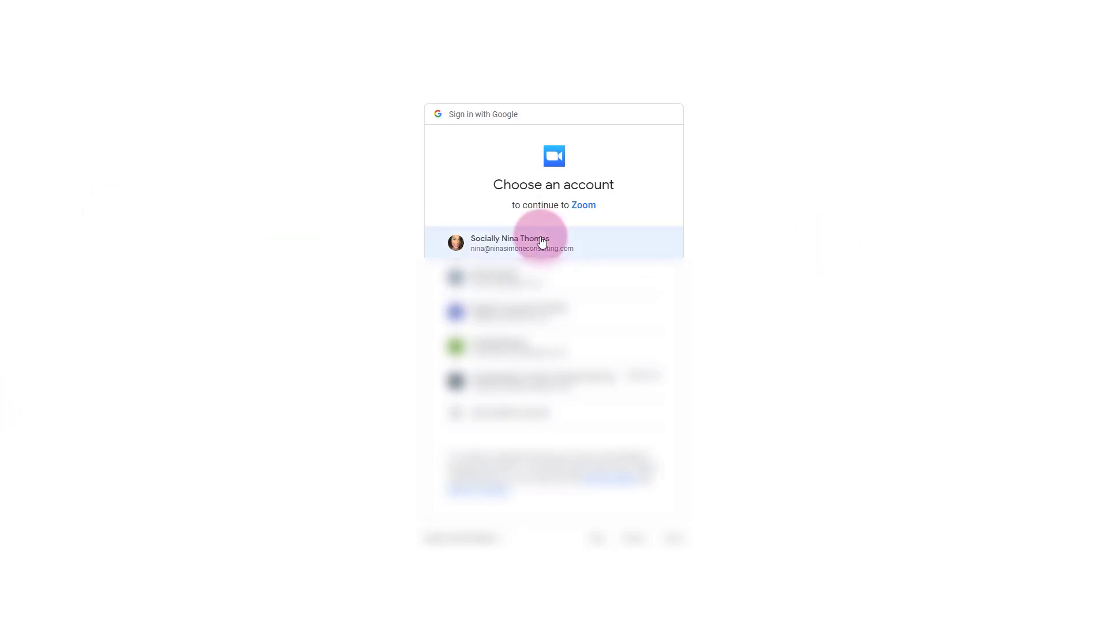
Select the Google account matching the Zoom sign-in email and grant Zoom the contacts and calendar viewing permissions
{"action": "left_click", "coordinate": [541, 243]}
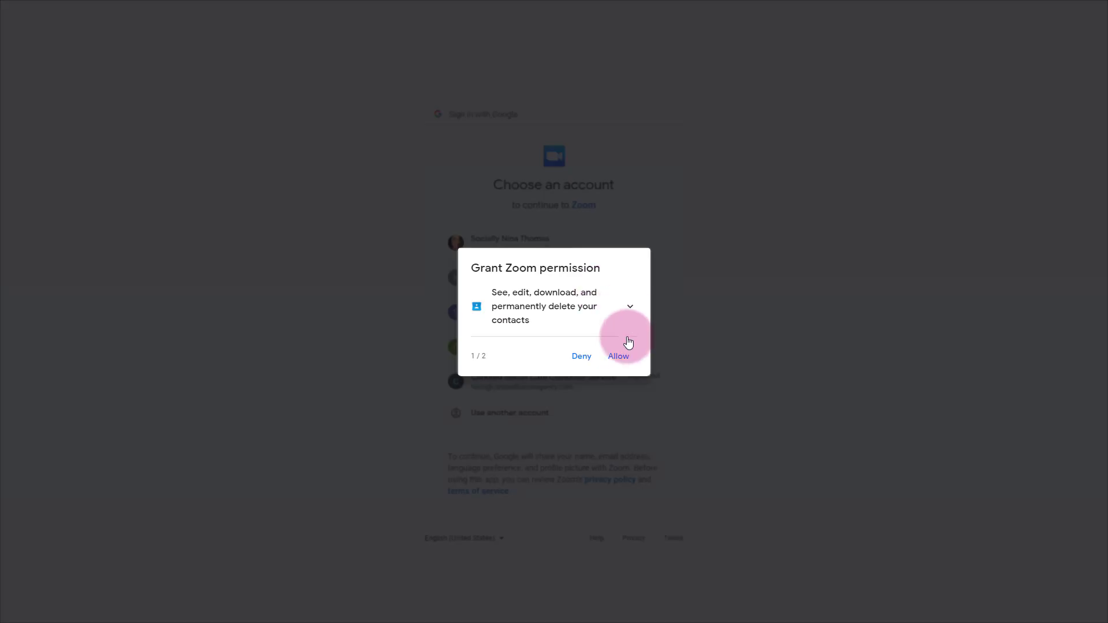
{"action": "left_click", "coordinate": [621, 358]}
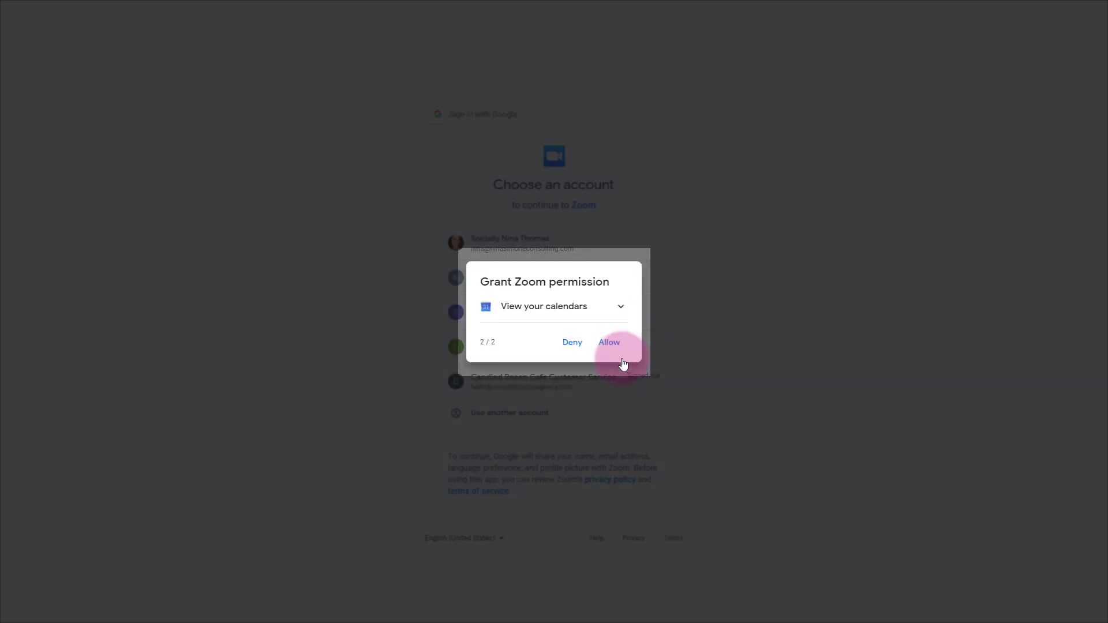
{"action": "left_click", "coordinate": [611, 344]}
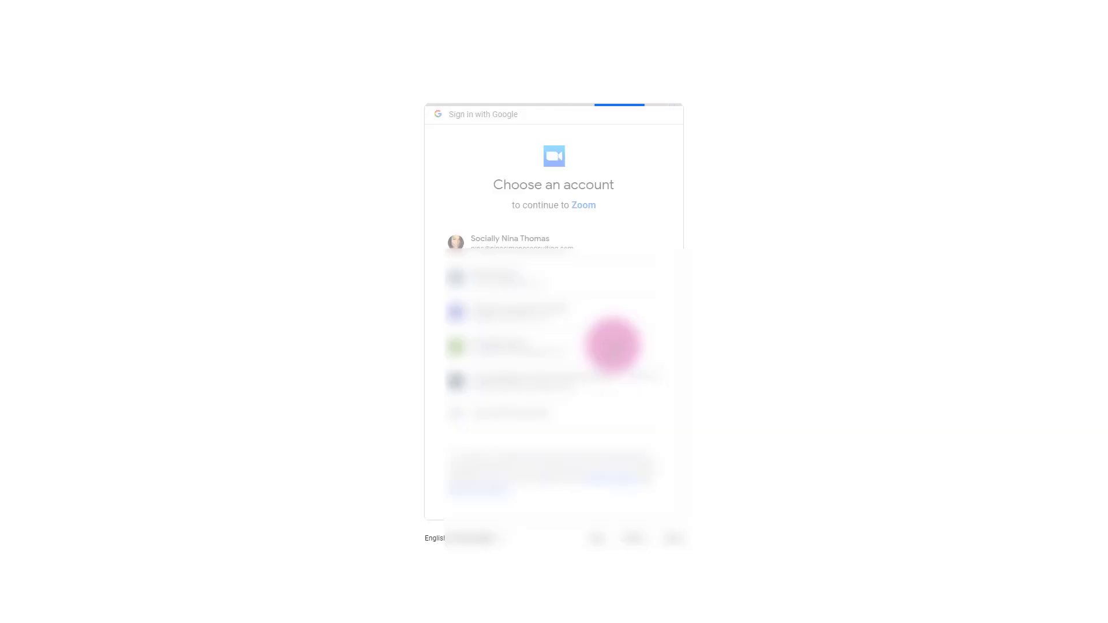
{"action": "left_click", "coordinate": [634, 529]}
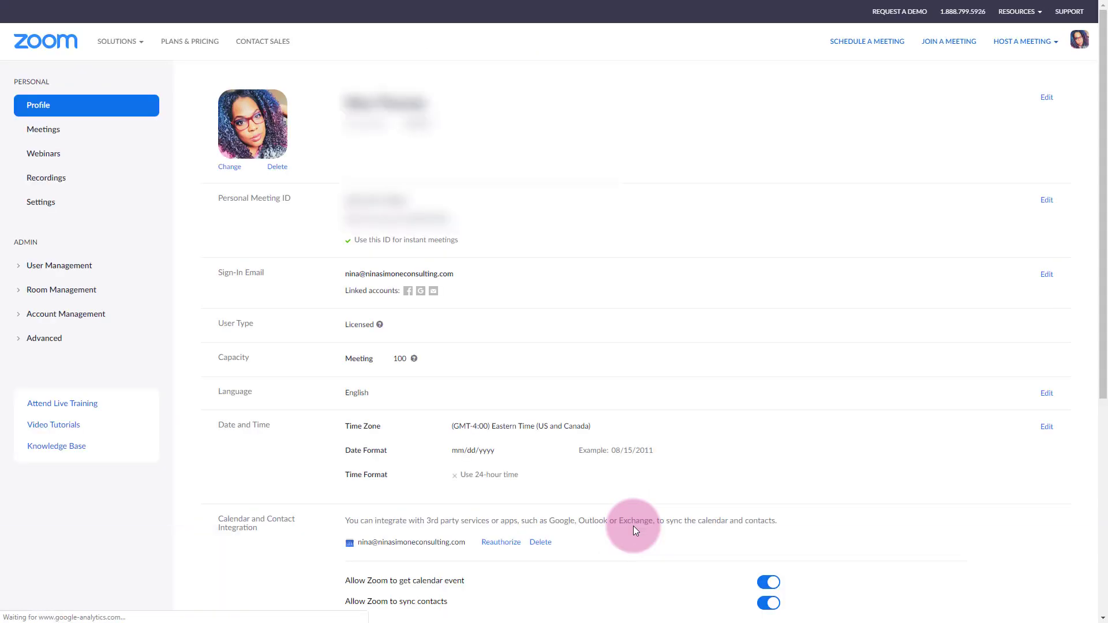
Go to the Meetings page and open the download page of the Chrome Extension for scheduling from the calendar
{"action": "scroll", "coordinate": [492, 425], "scroll_direction": "down", "scroll_amount": 2}
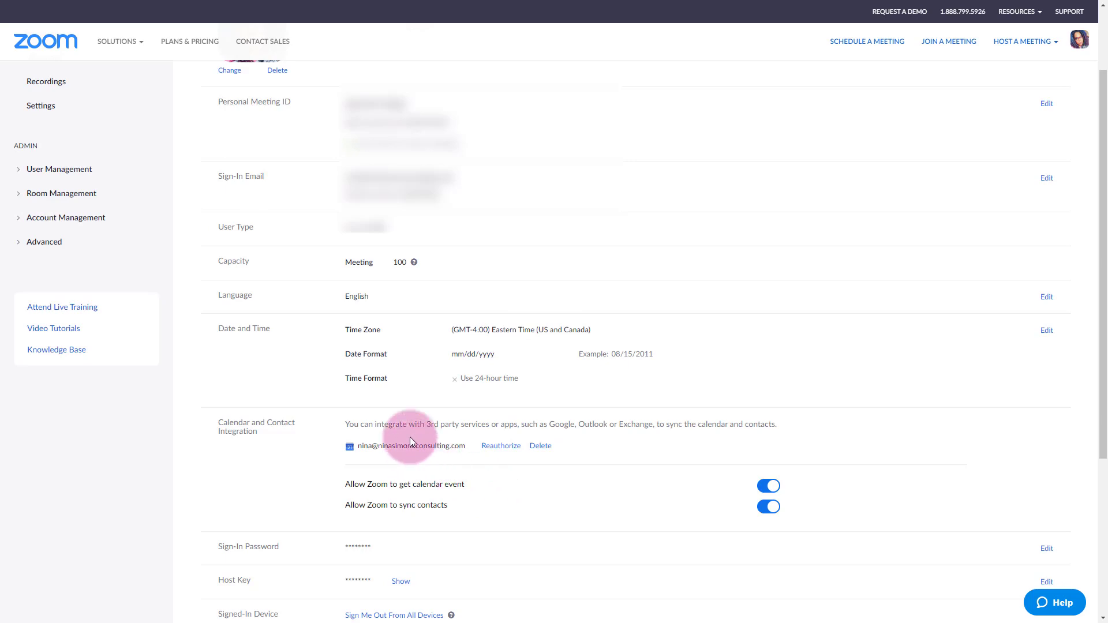
{"action": "scroll", "coordinate": [410, 438], "scroll_direction": "down", "scroll_amount": 3}
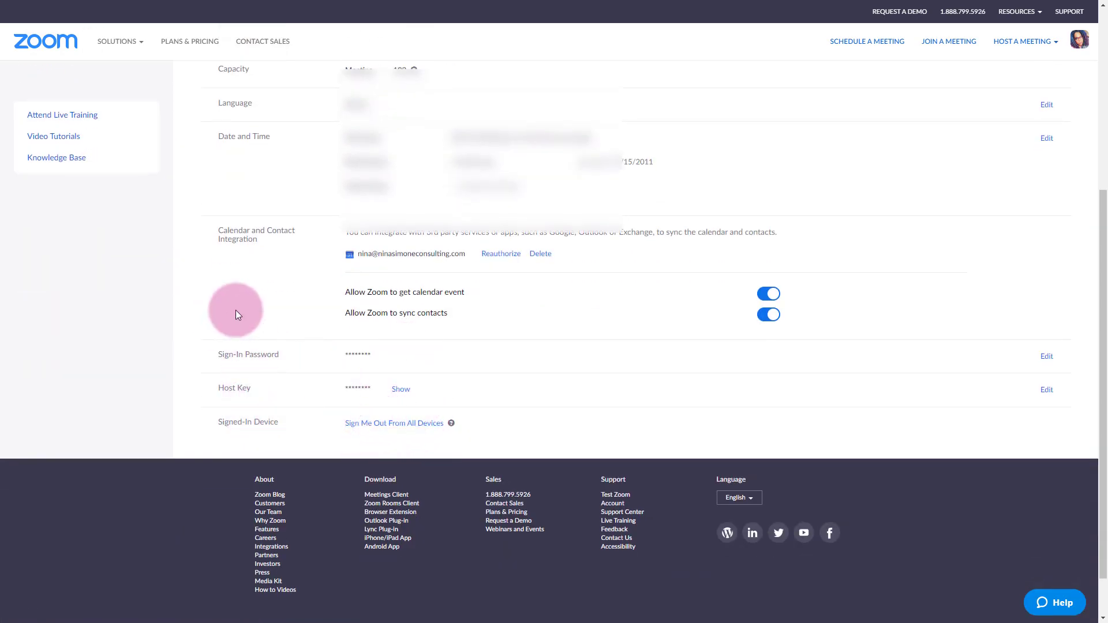
{"action": "scroll", "coordinate": [235, 310], "scroll_direction": "up", "scroll_amount": 3}
{"action": "scroll", "coordinate": [236, 310], "scroll_direction": "up", "scroll_amount": 2}
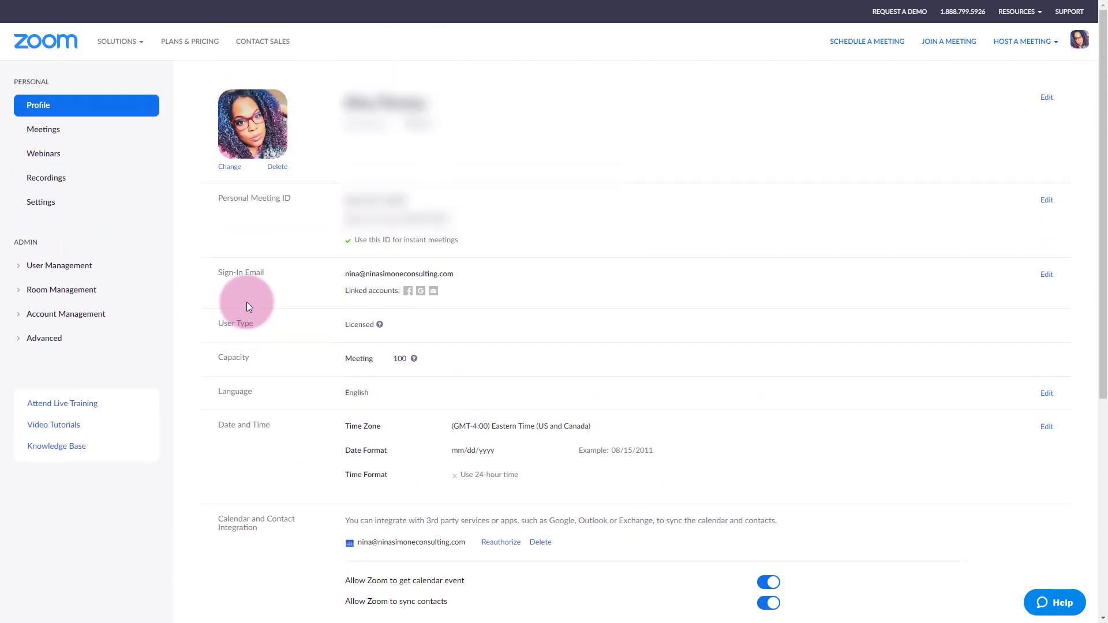
{"action": "left_click", "coordinate": [67, 143]}
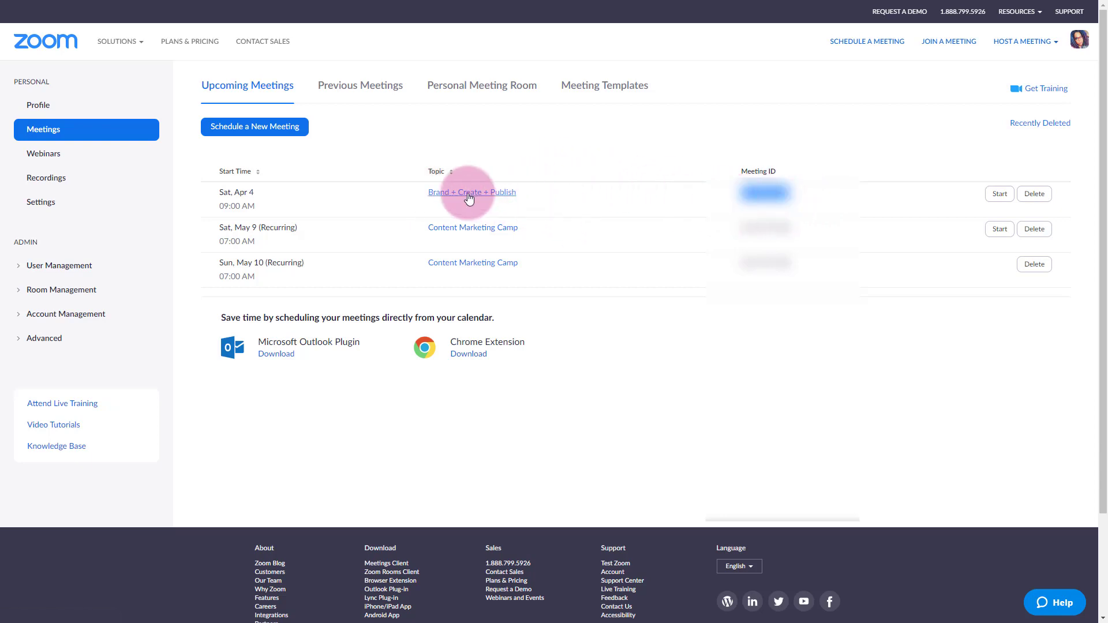
{"action": "double_click", "coordinate": [466, 355]}
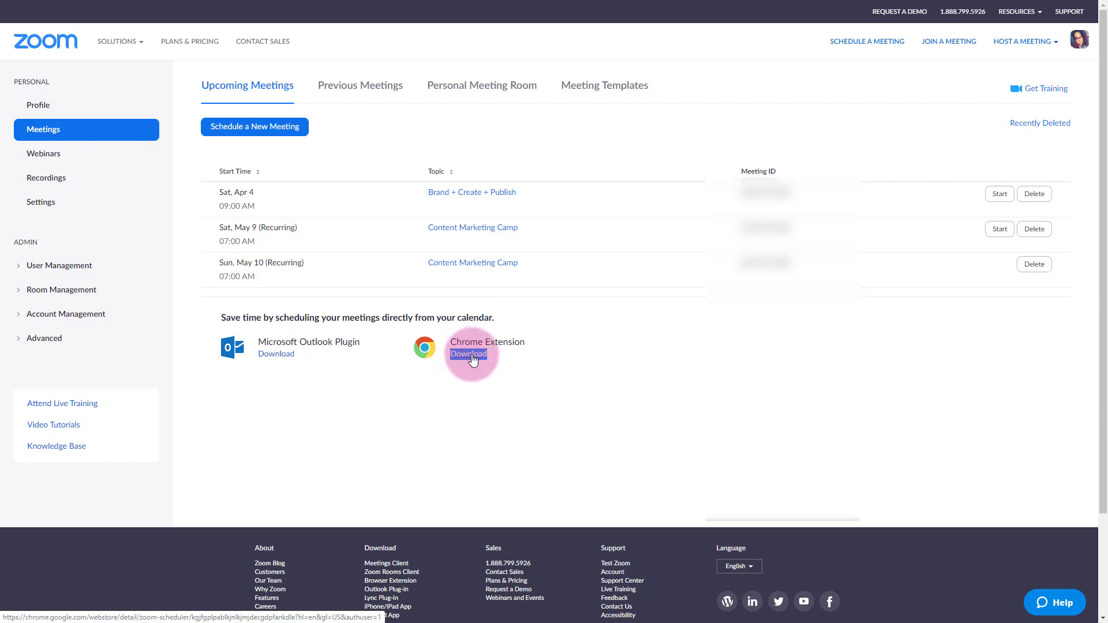
{"action": "left_click", "coordinate": [472, 357]}
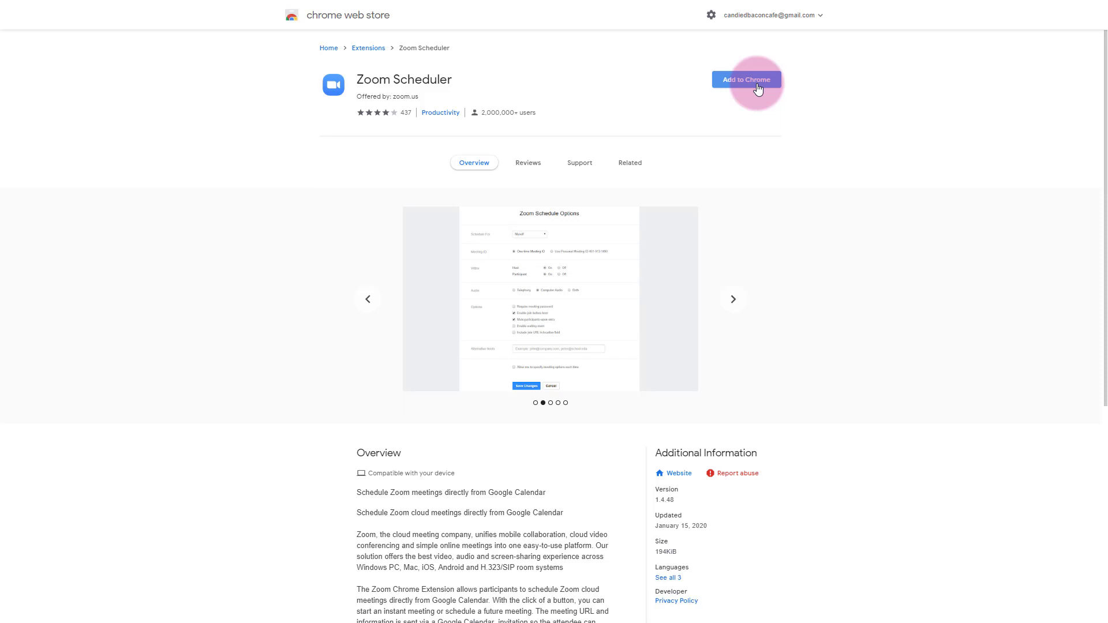
Switch the Chrome Web Store to the Google account linked with Zoom and add the Zoom Scheduler extension to Chrome
{"action": "left_click", "coordinate": [787, 15]}
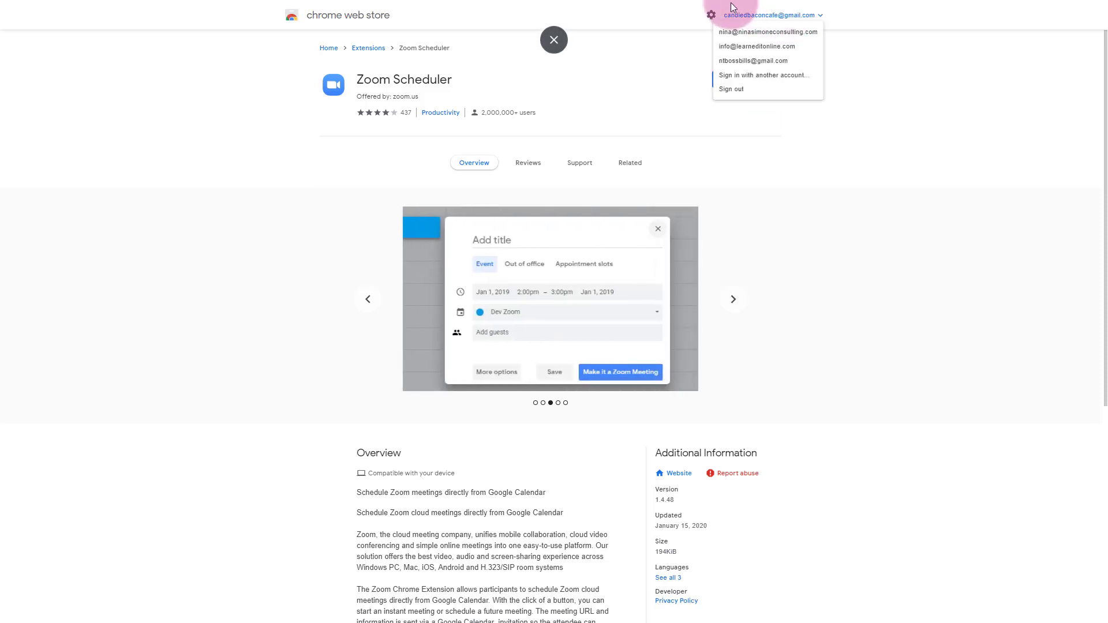
{"action": "left_click", "coordinate": [763, 33]}
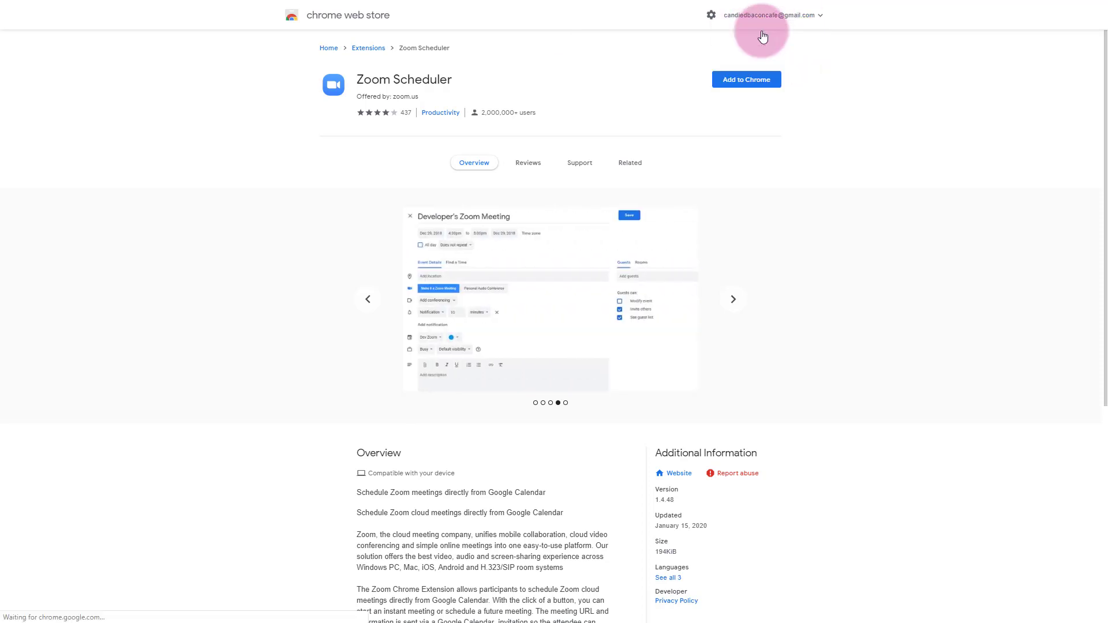
{"action": "left_click", "coordinate": [750, 83]}
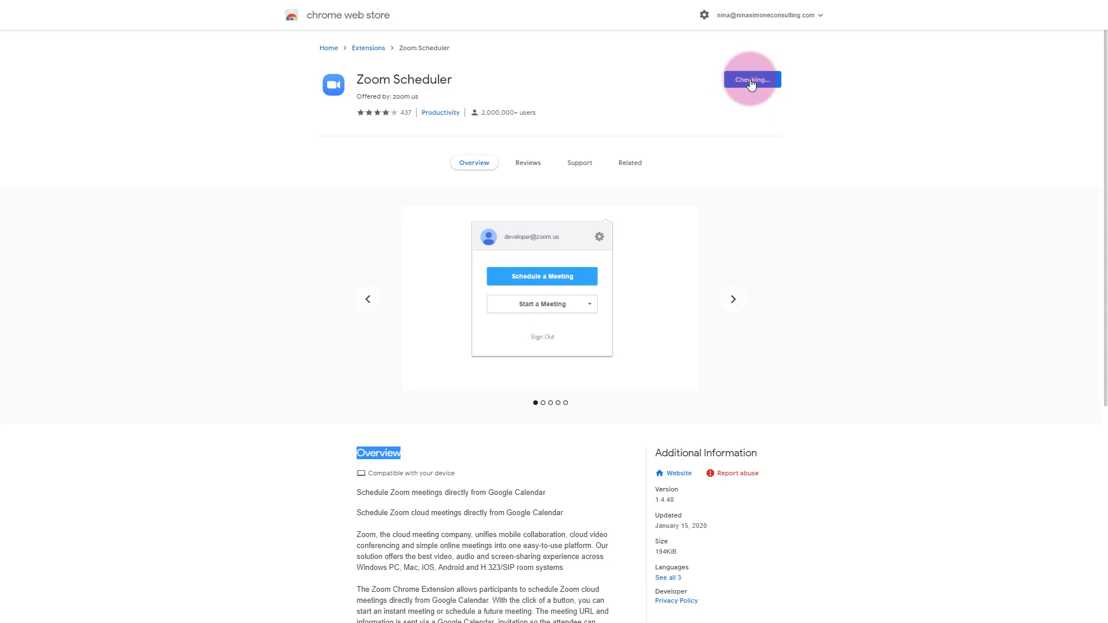
{"action": "left_click", "coordinate": [590, 101]}
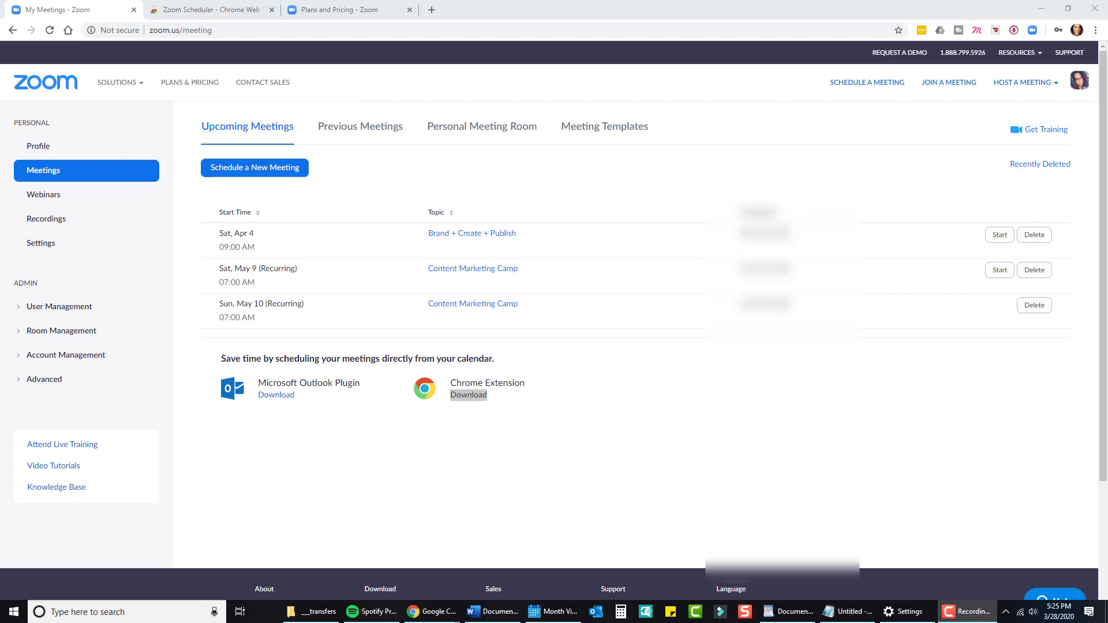
Examine the Zoom extension's Start a Meeting video options, close them and return the Meetings page to full screen
{"action": "left_click", "coordinate": [1031, 31]}
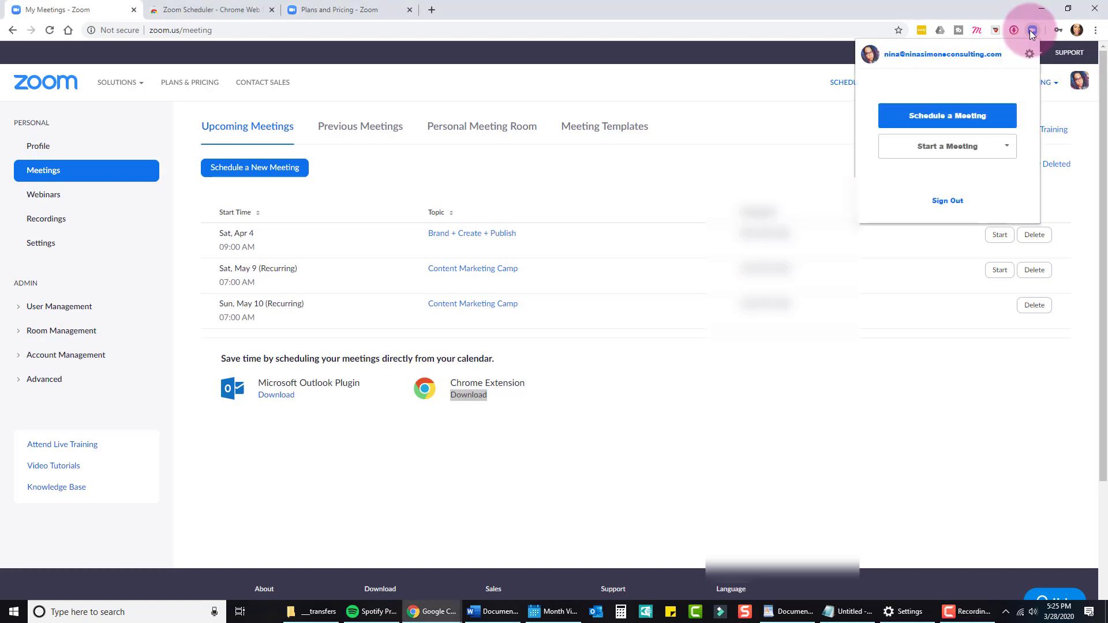
{"action": "left_click", "coordinate": [1004, 146]}
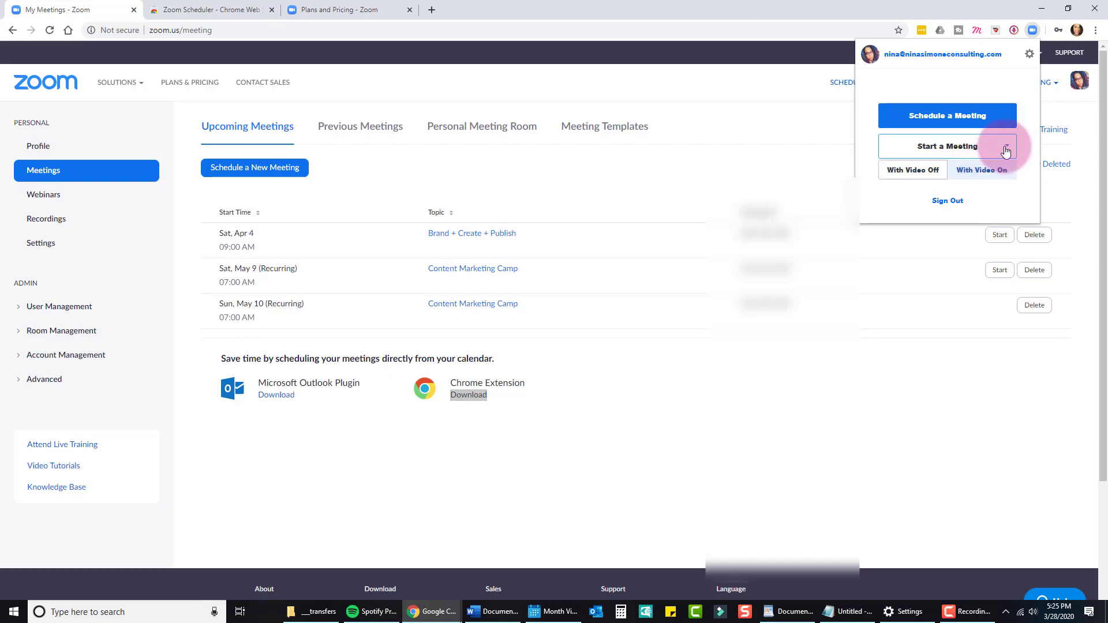
{"action": "left_click", "coordinate": [1004, 147]}
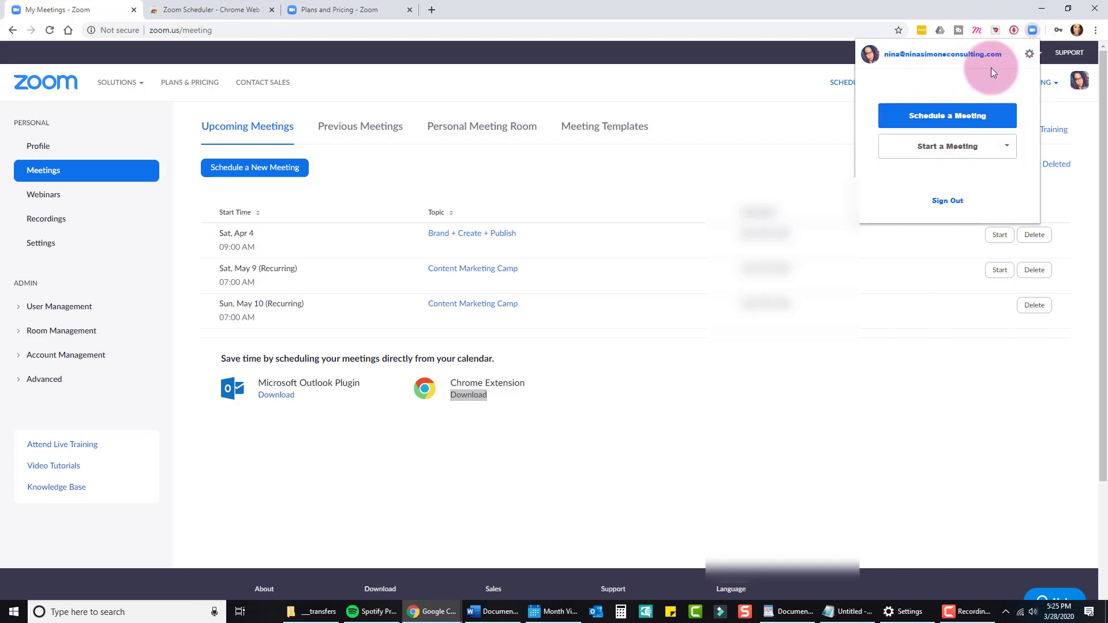
{"action": "left_click", "coordinate": [972, 535]}
{"action": "key", "text": "F11"}
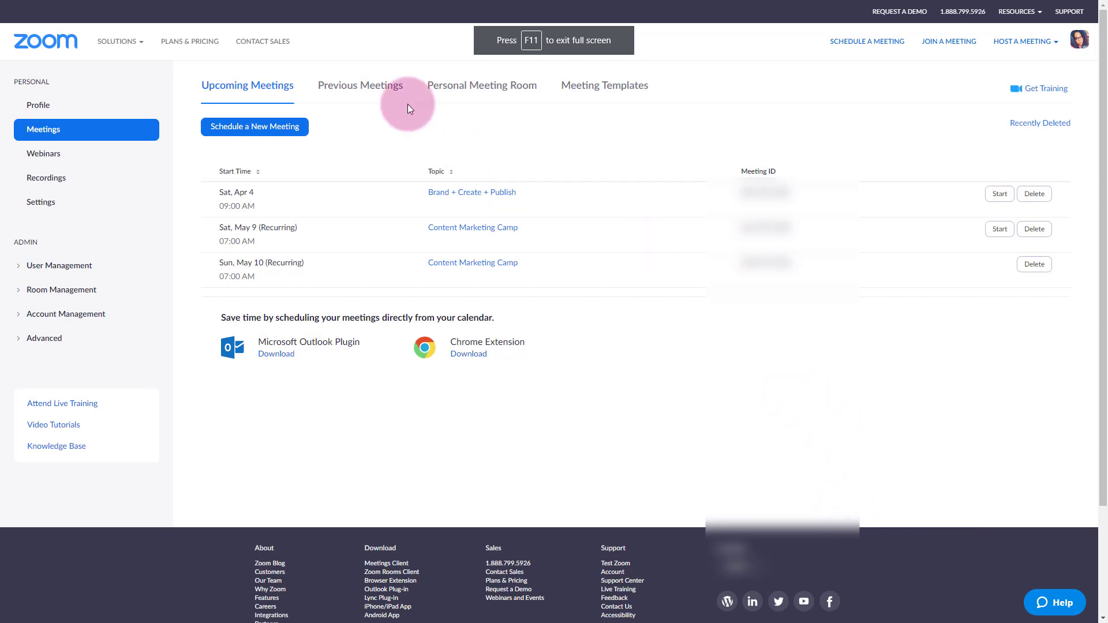
Examine the previous meetings and the details of the March 25 meeting, and return to the upcoming meetings
{"action": "left_click", "coordinate": [378, 88]}
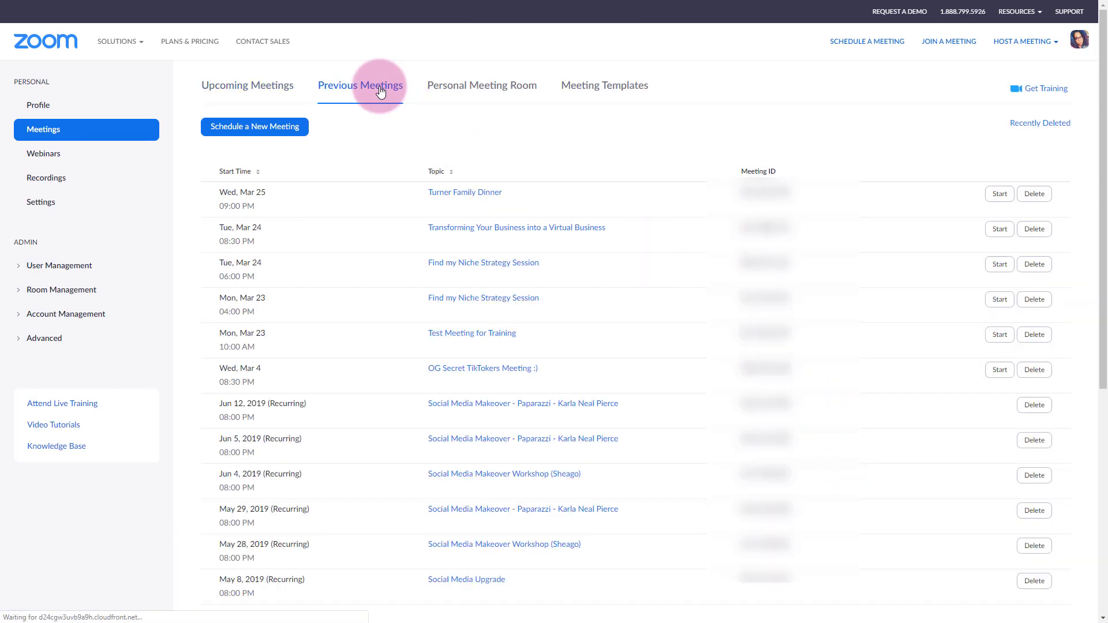
{"action": "left_click", "coordinate": [455, 198]}
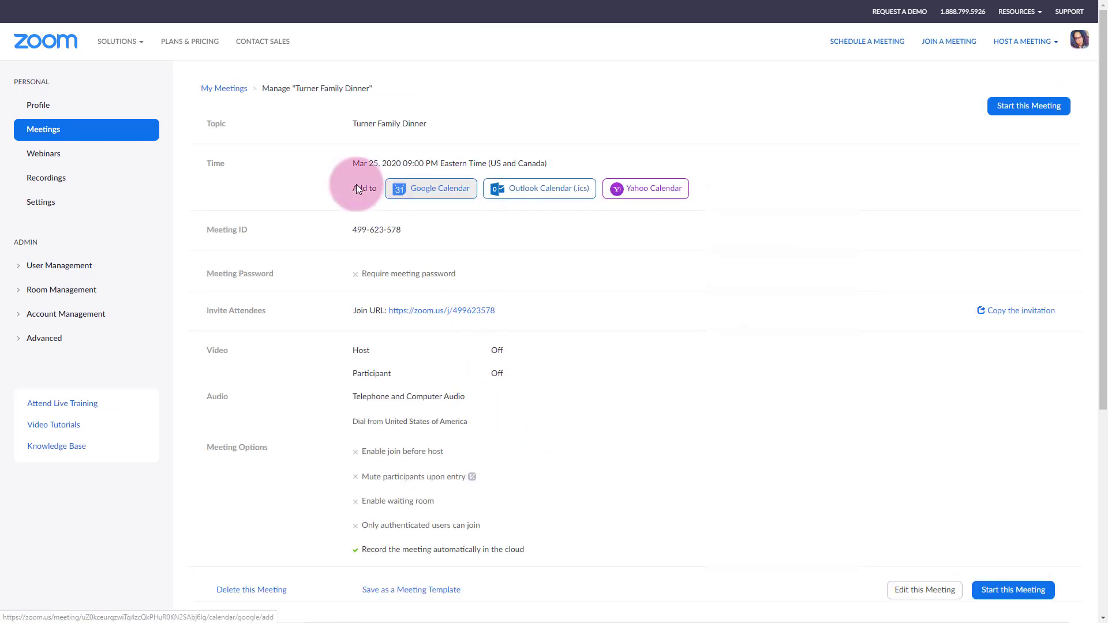
{"action": "right_click", "coordinate": [448, 99]}
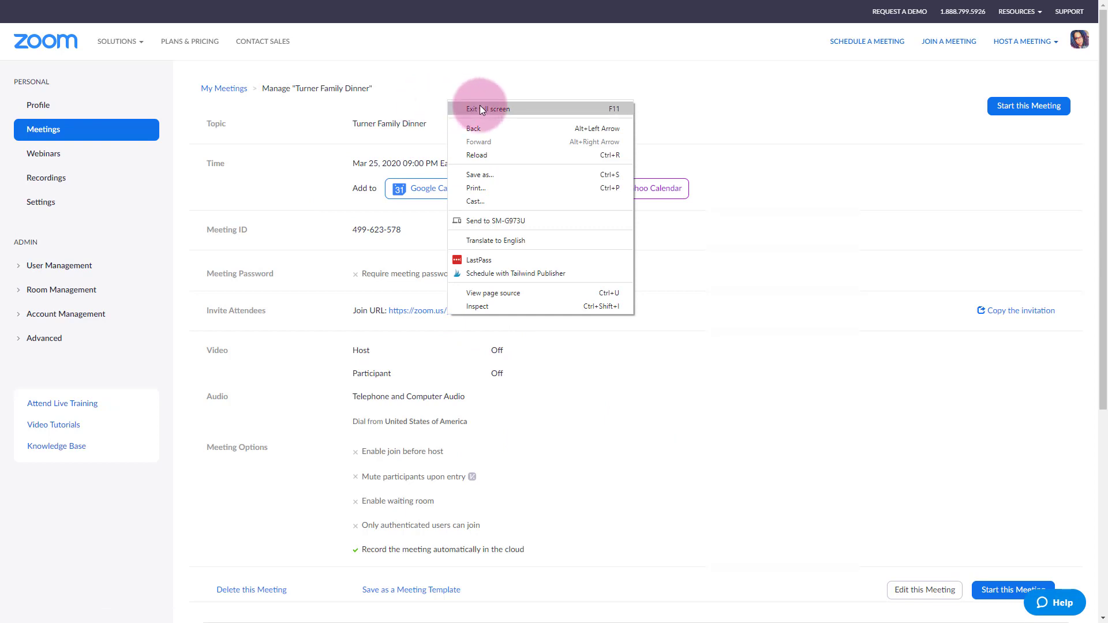
{"action": "left_click", "coordinate": [481, 128]}
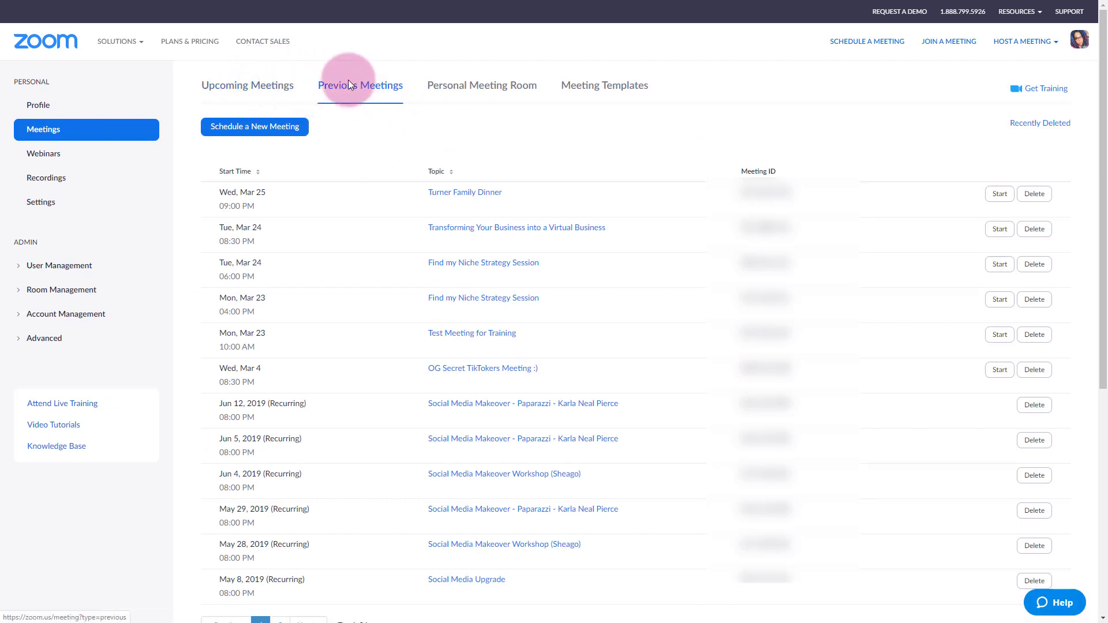
{"action": "left_click", "coordinate": [263, 86]}
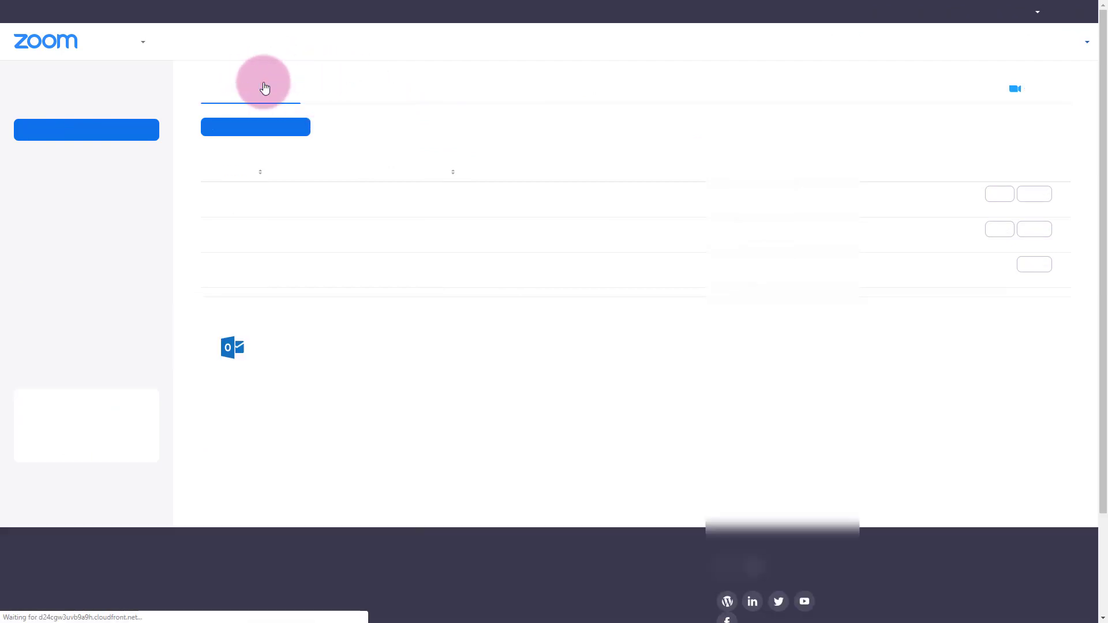
Start scheduling a new meeting with the topic "Training for YouTube" and the description "Description goes here"
{"action": "left_click", "coordinate": [254, 127]}
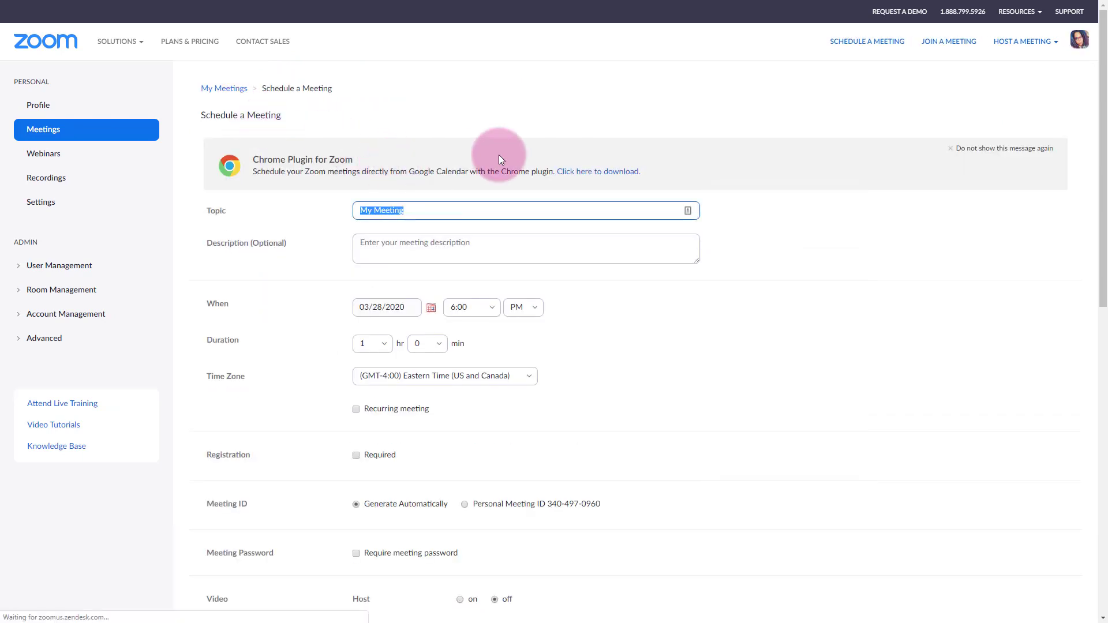
{"action": "type", "text": "Trai"}
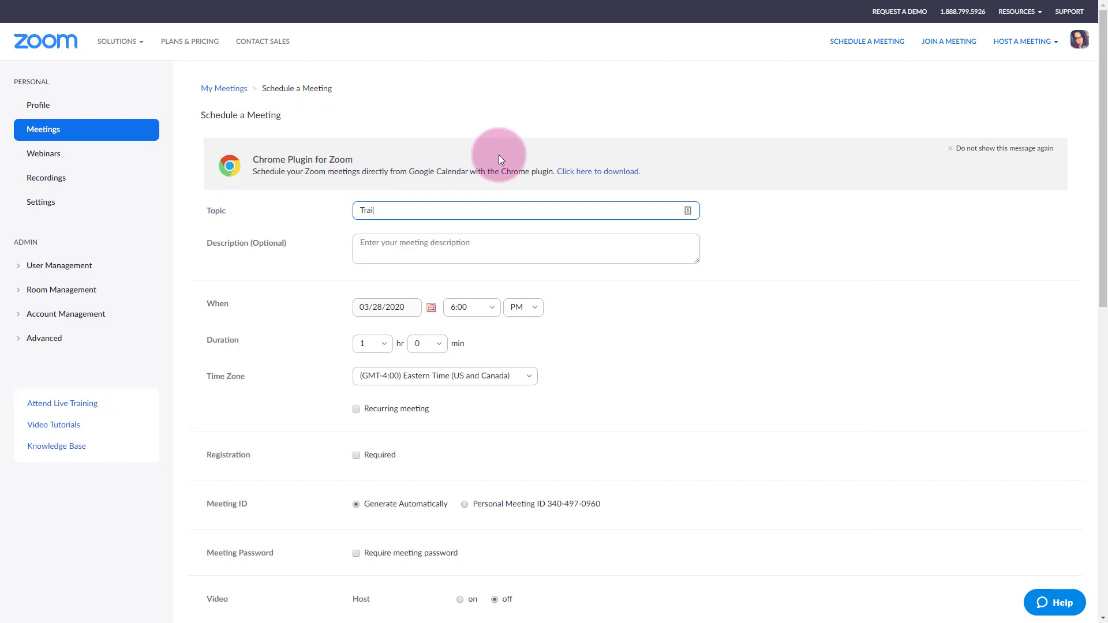
{"action": "type", "text": "ning for YouTube"}
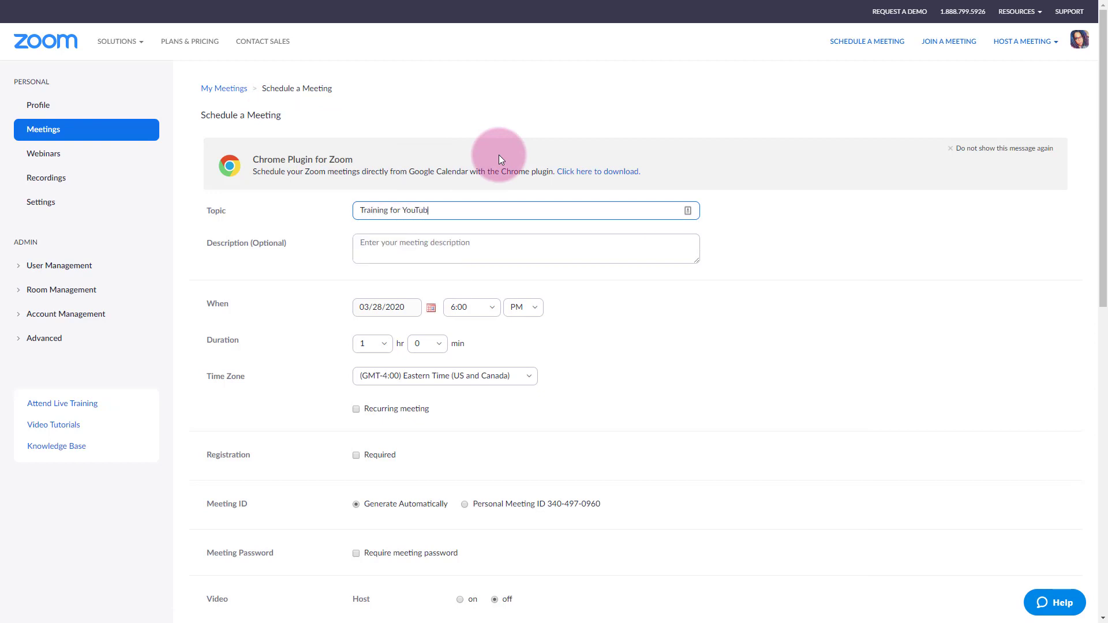
{"action": "left_click", "coordinate": [499, 249]}
{"action": "type", "text": "De"}
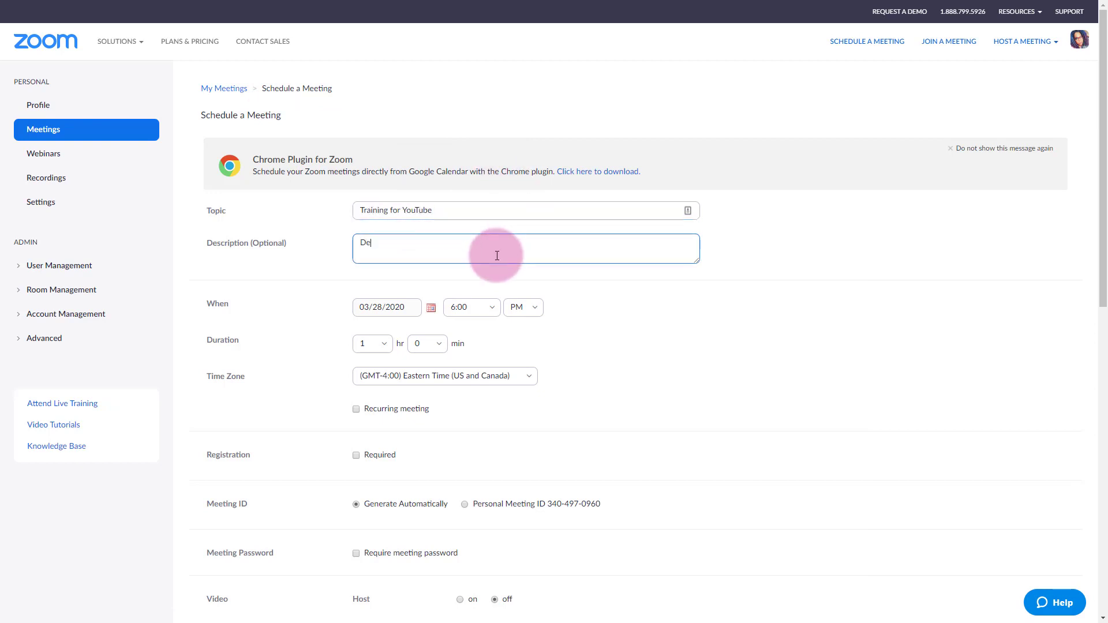
{"action": "type", "text": "scription goes here"}
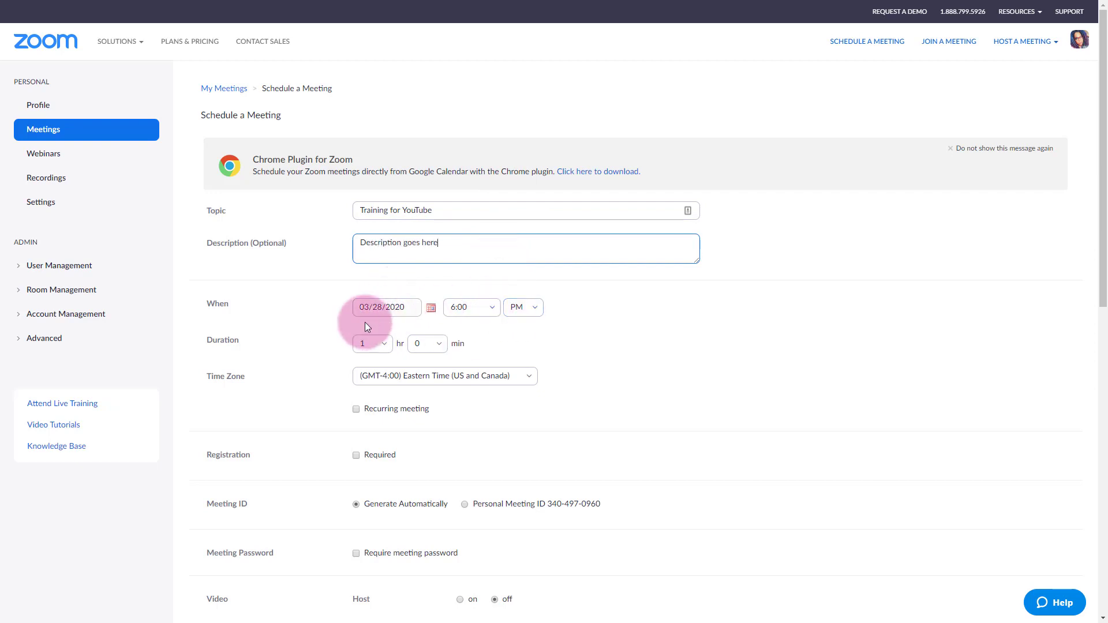
Examine the meeting's date, start time and duration choices, trying 15 as custom minutes in the start time and restoring 6:00
{"action": "left_click", "coordinate": [426, 314]}
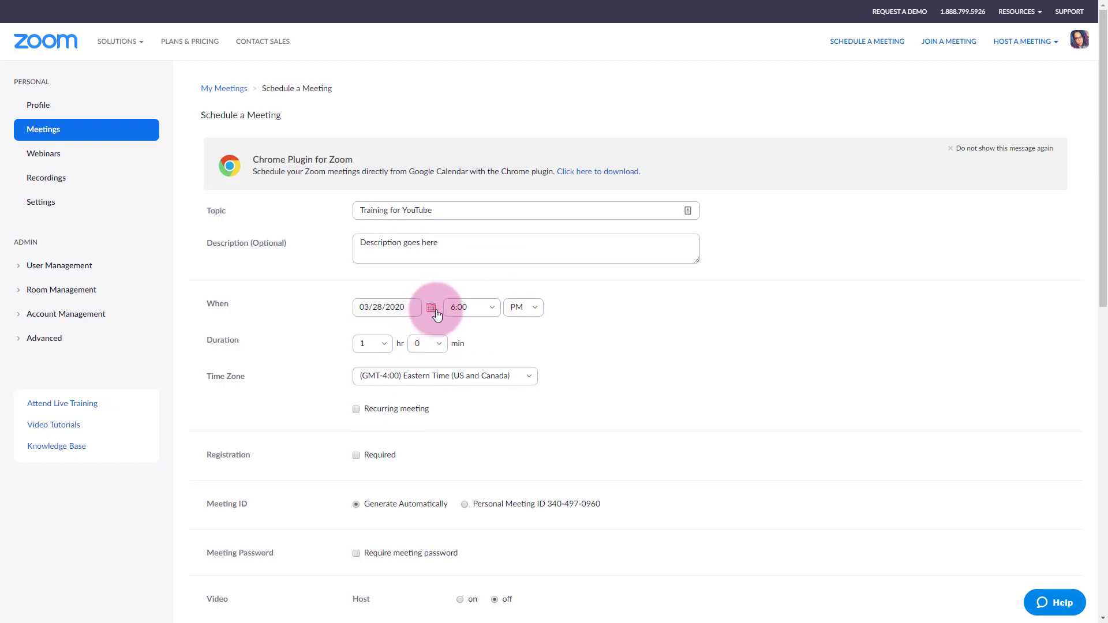
{"action": "left_click", "coordinate": [433, 310]}
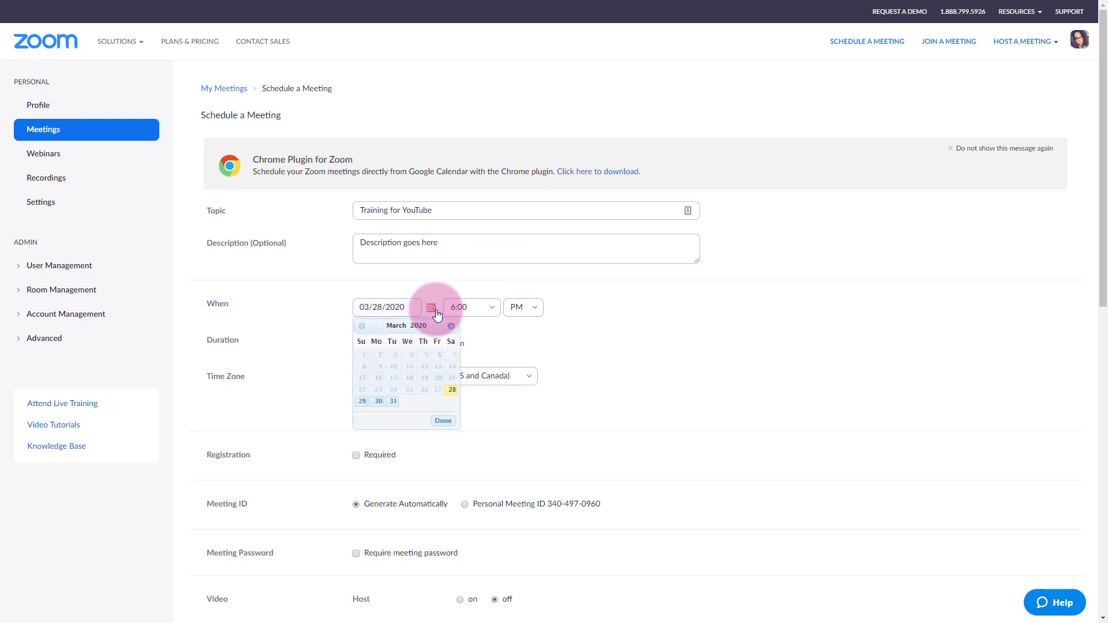
{"action": "left_click", "coordinate": [574, 352]}
{"action": "left_click", "coordinate": [465, 308]}
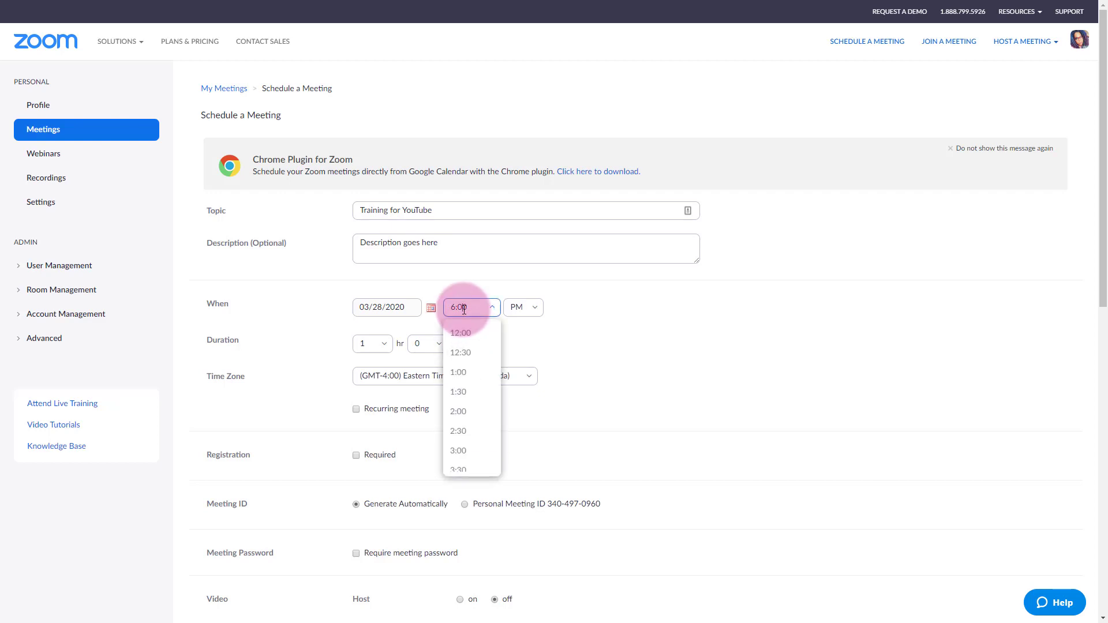
{"action": "left_click", "coordinate": [453, 307]}
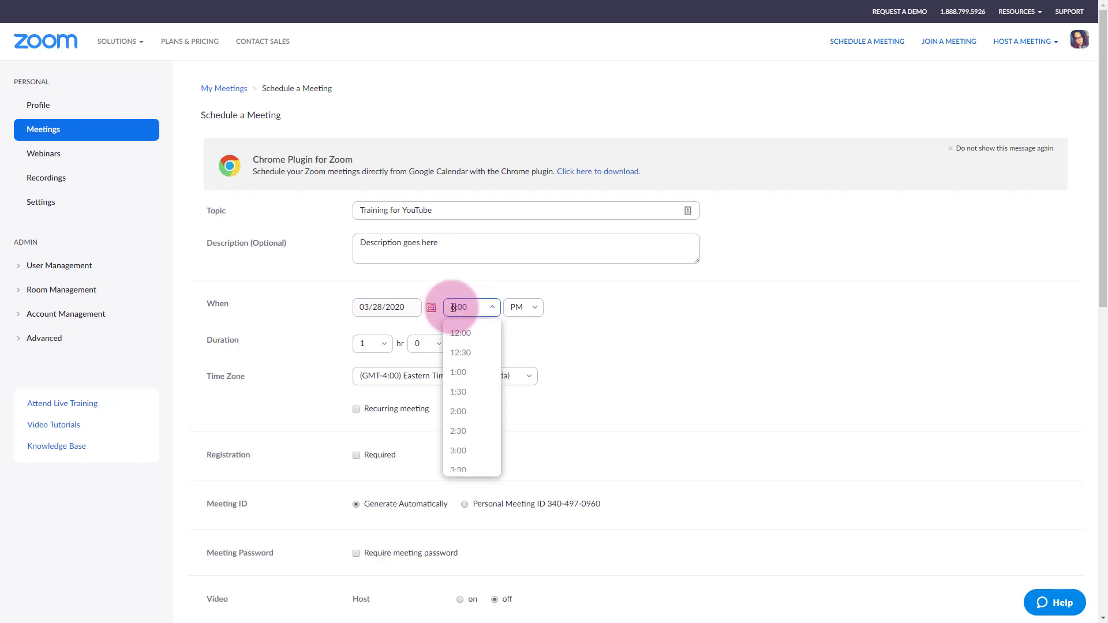
{"action": "type", "text": "15"}
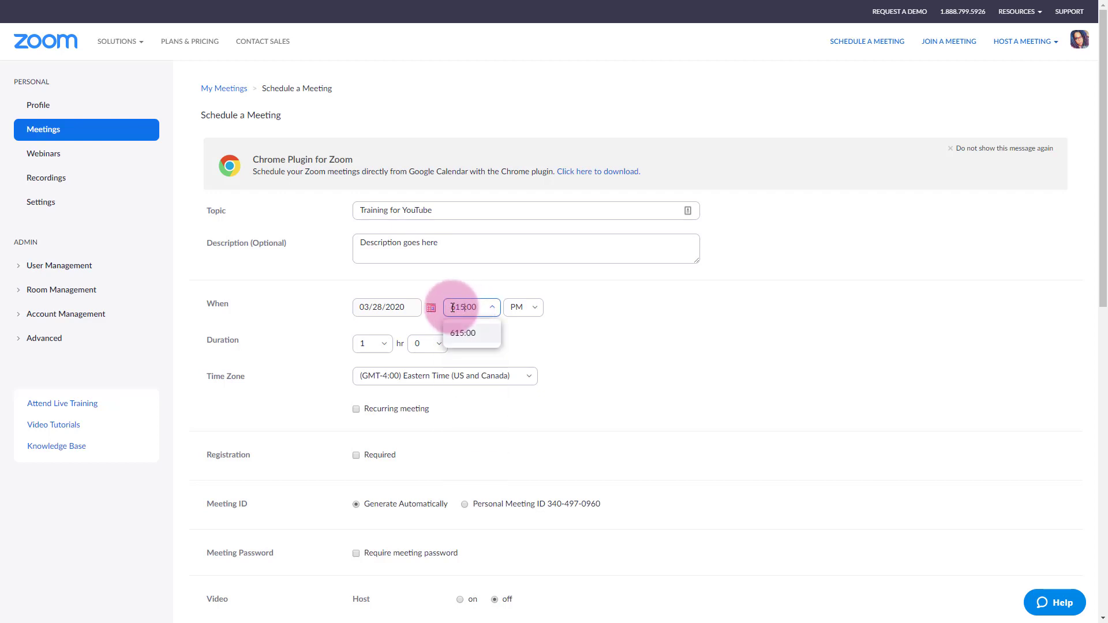
{"action": "key", "text": "BackSpace"}
{"action": "key", "text": "BackSpace"}
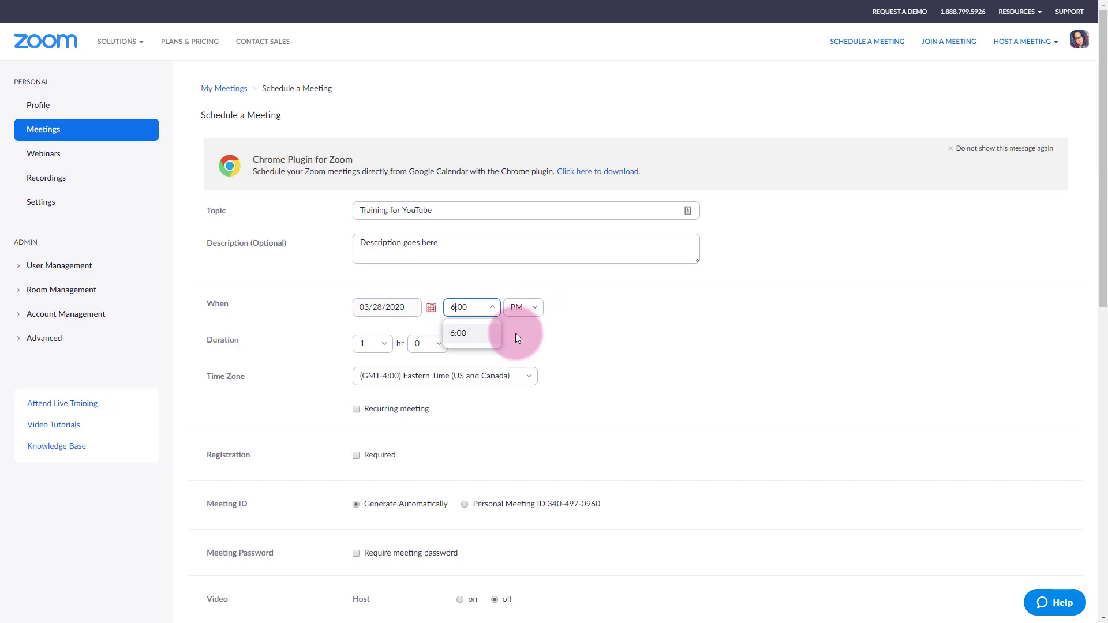
{"action": "left_click", "coordinate": [565, 343]}
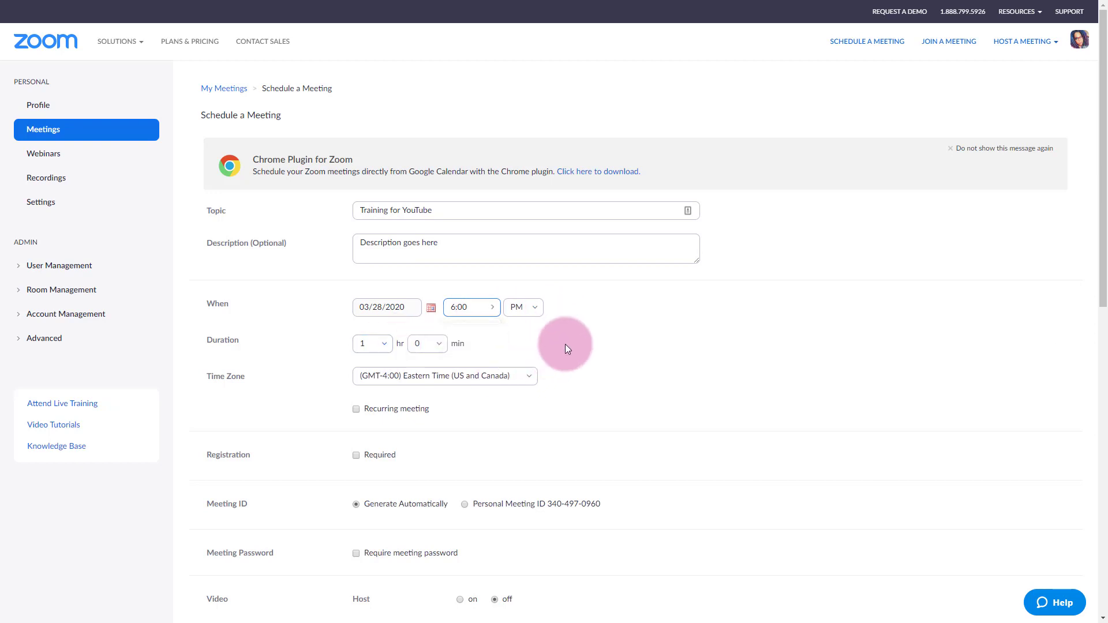
{"action": "left_click", "coordinate": [434, 354]}
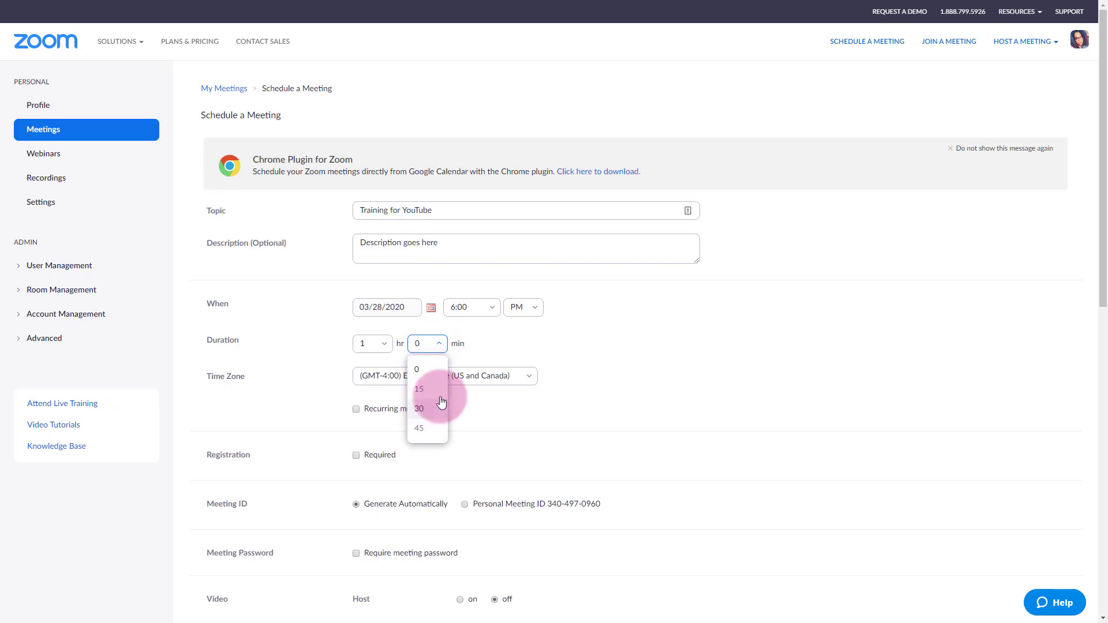
{"action": "left_click", "coordinate": [567, 365]}
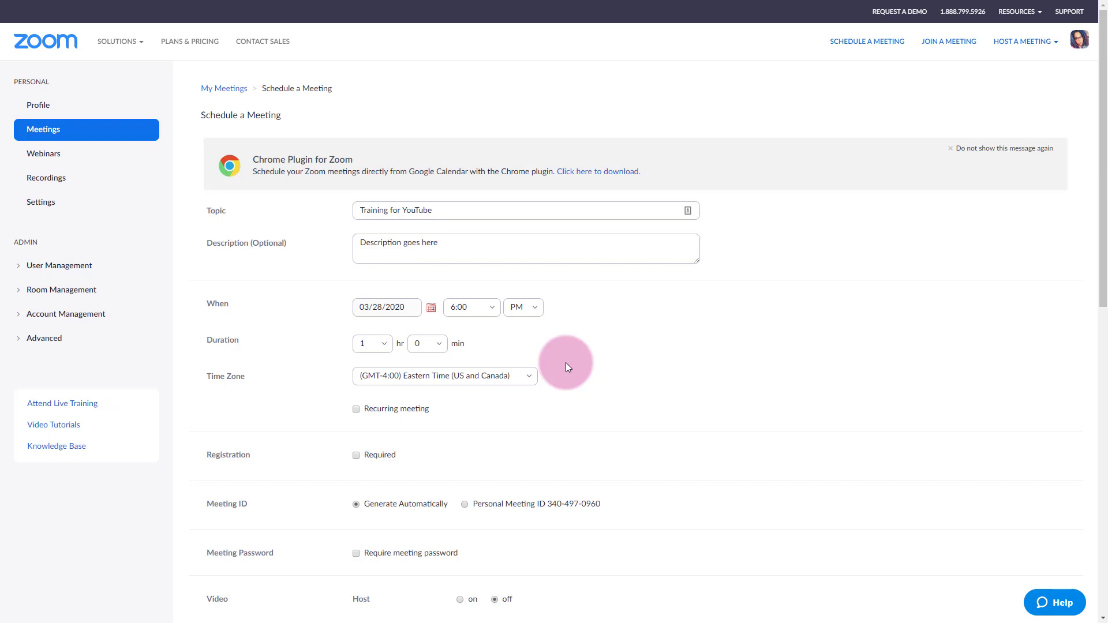
Try making the meeting recur weekly with Tuesday added to its days, and switch the recurrence off again
{"action": "scroll", "coordinate": [519, 335], "scroll_direction": "down", "scroll_amount": 2}
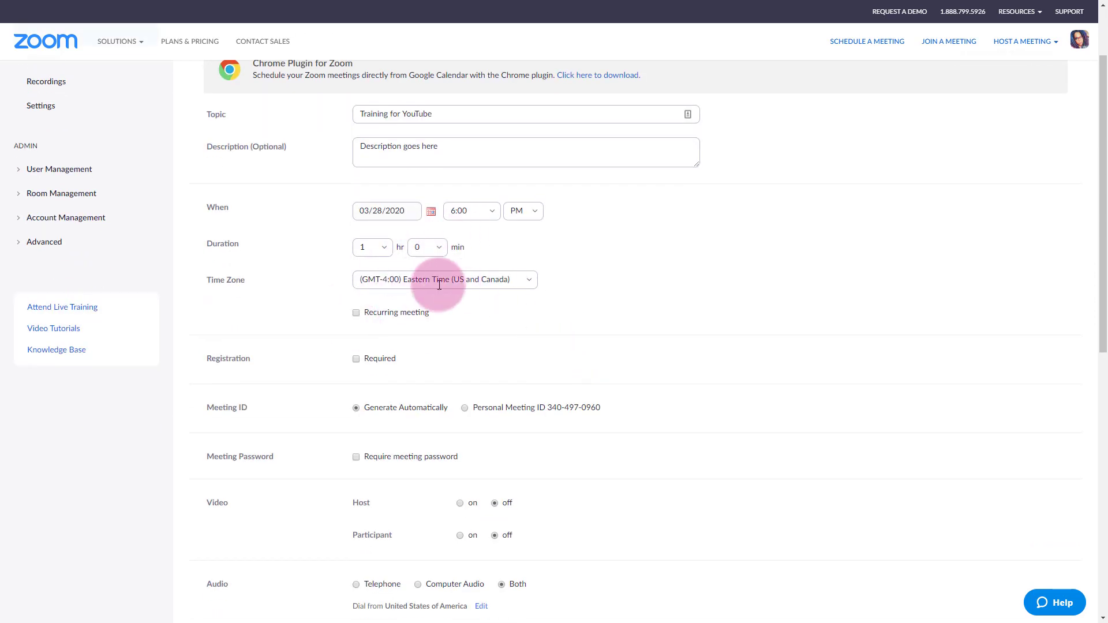
{"action": "left_click", "coordinate": [356, 313]}
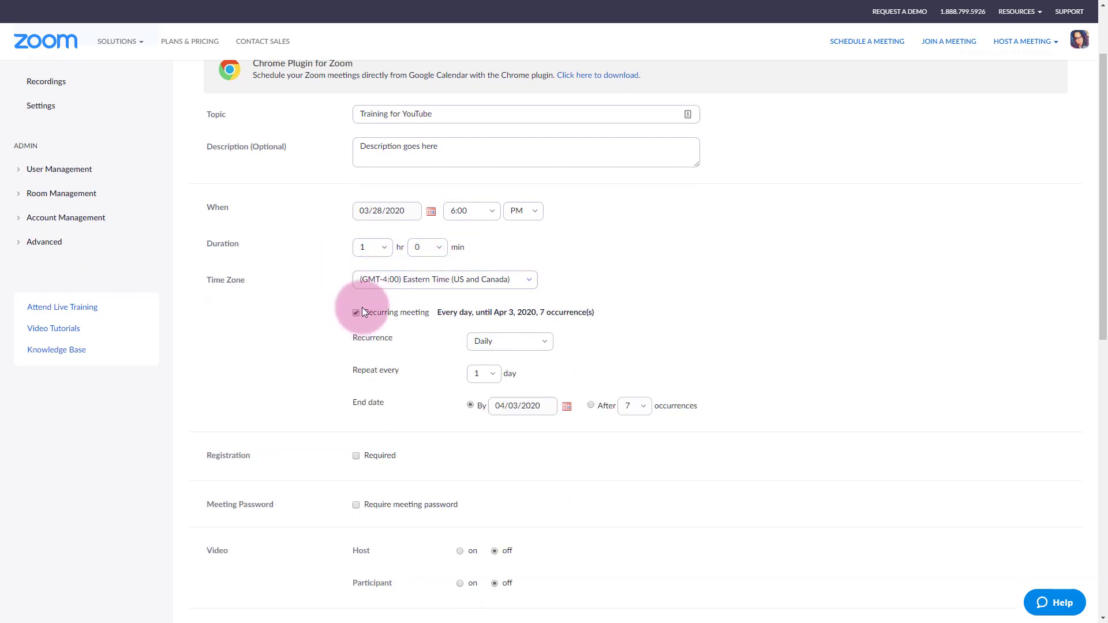
{"action": "left_click", "coordinate": [506, 334]}
{"action": "left_click", "coordinate": [483, 383]}
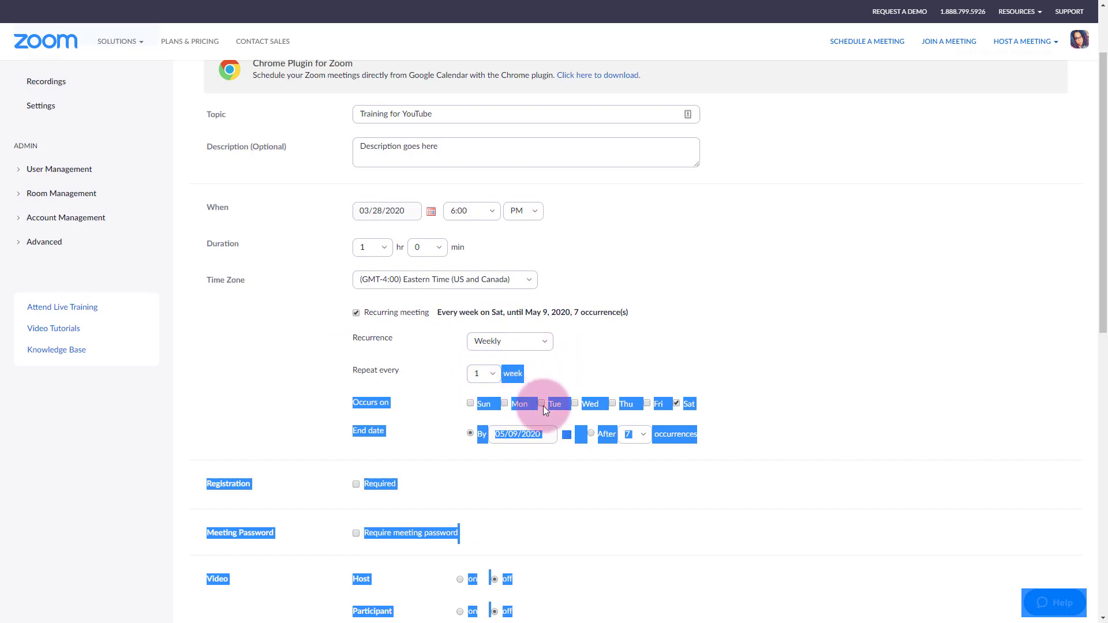
{"action": "left_click", "coordinate": [542, 403]}
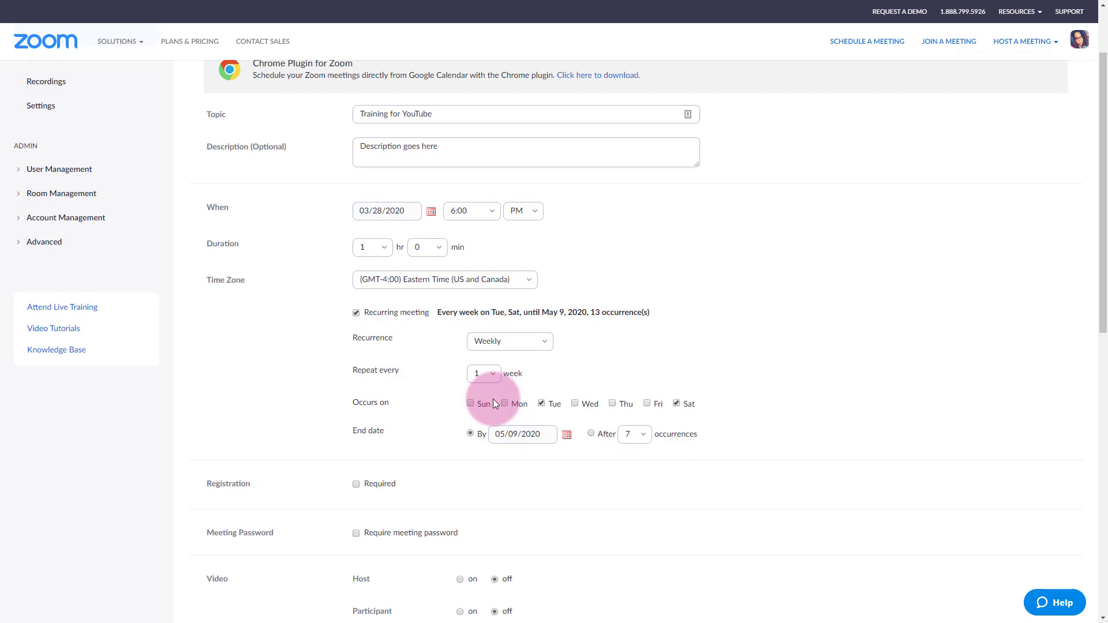
{"action": "left_click", "coordinate": [357, 314]}
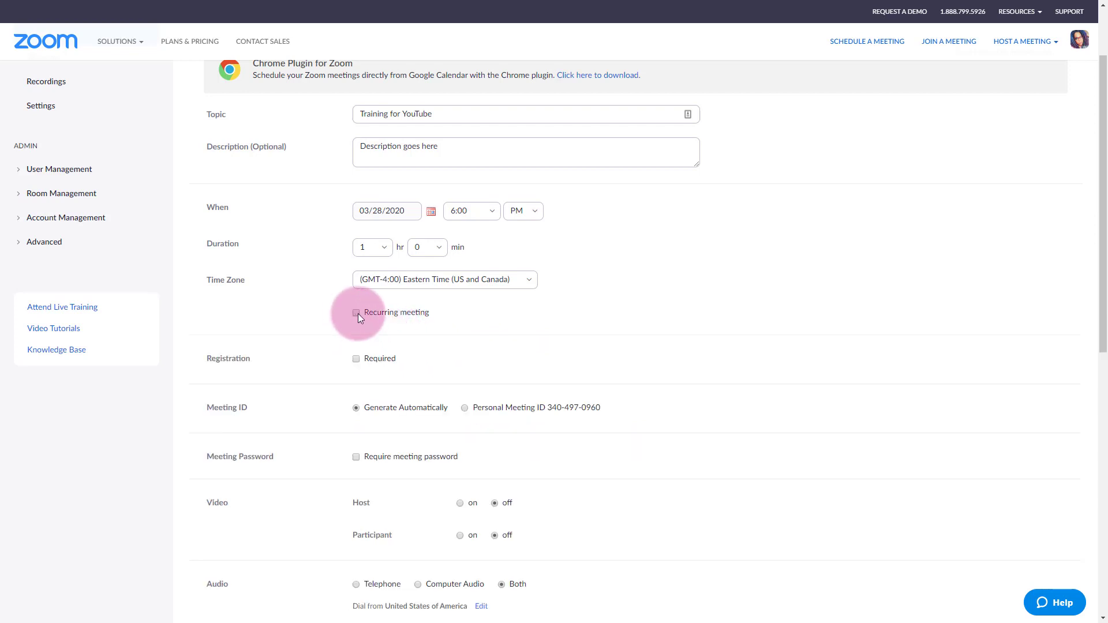
Require registration for the meeting, and try the meeting password requirement before switching it off again
{"action": "scroll", "coordinate": [525, 327], "scroll_direction": "down", "scroll_amount": 2}
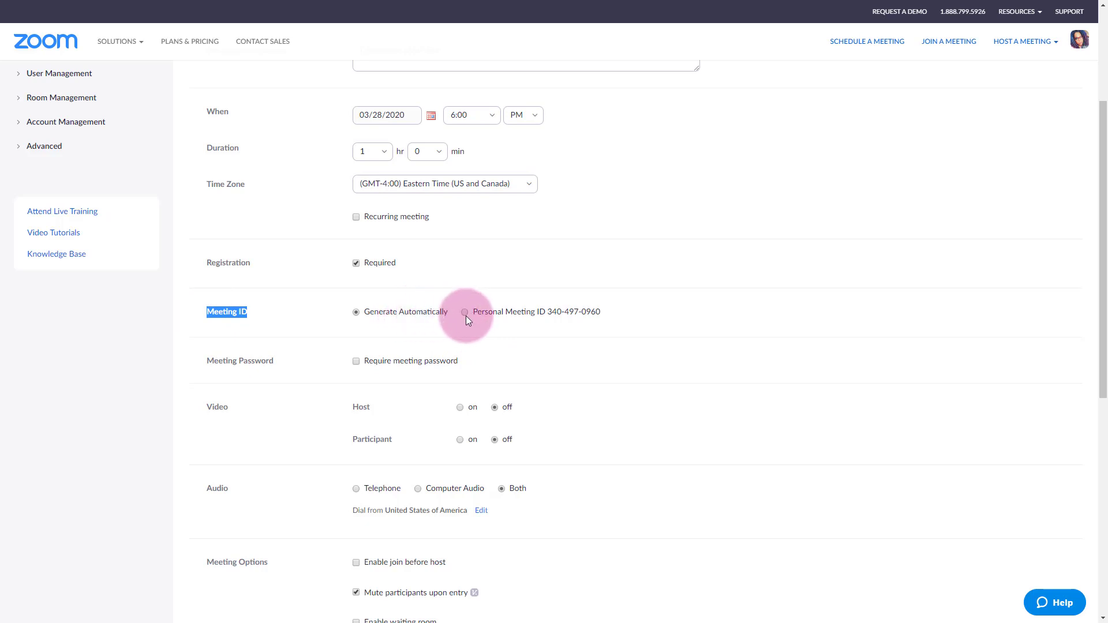
{"action": "left_click", "coordinate": [302, 327]}
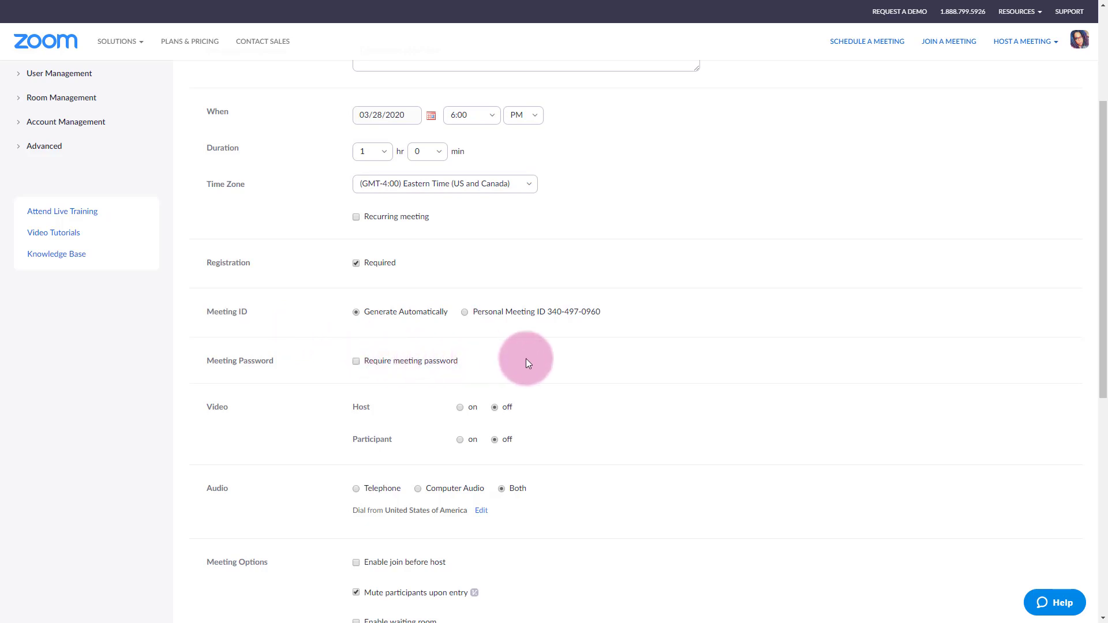
{"action": "left_click", "coordinate": [355, 361]}
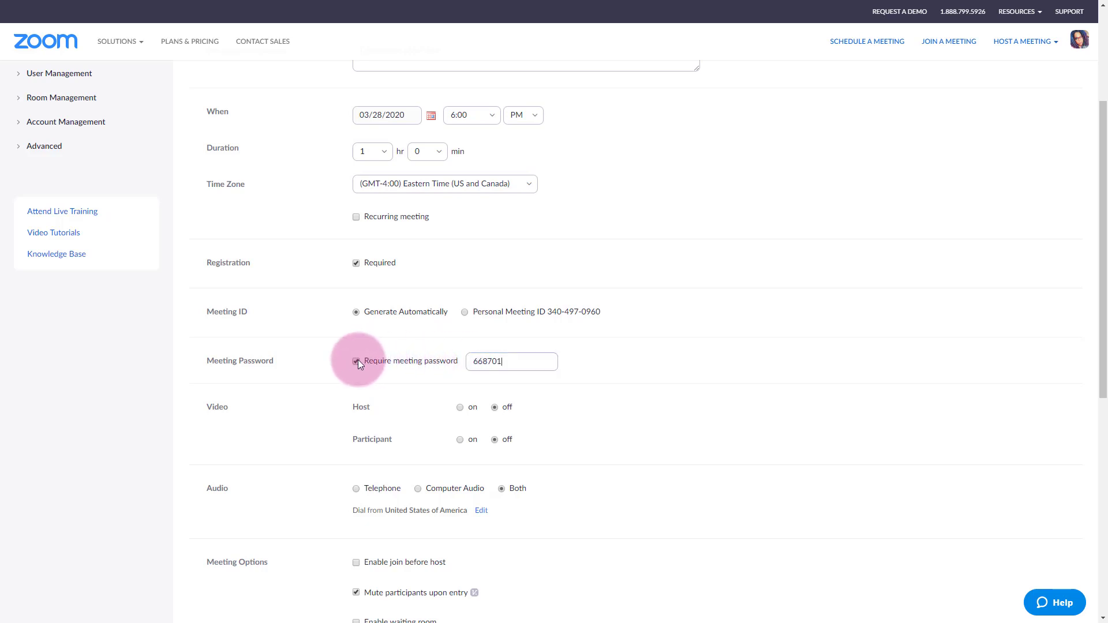
{"action": "left_click", "coordinate": [357, 362]}
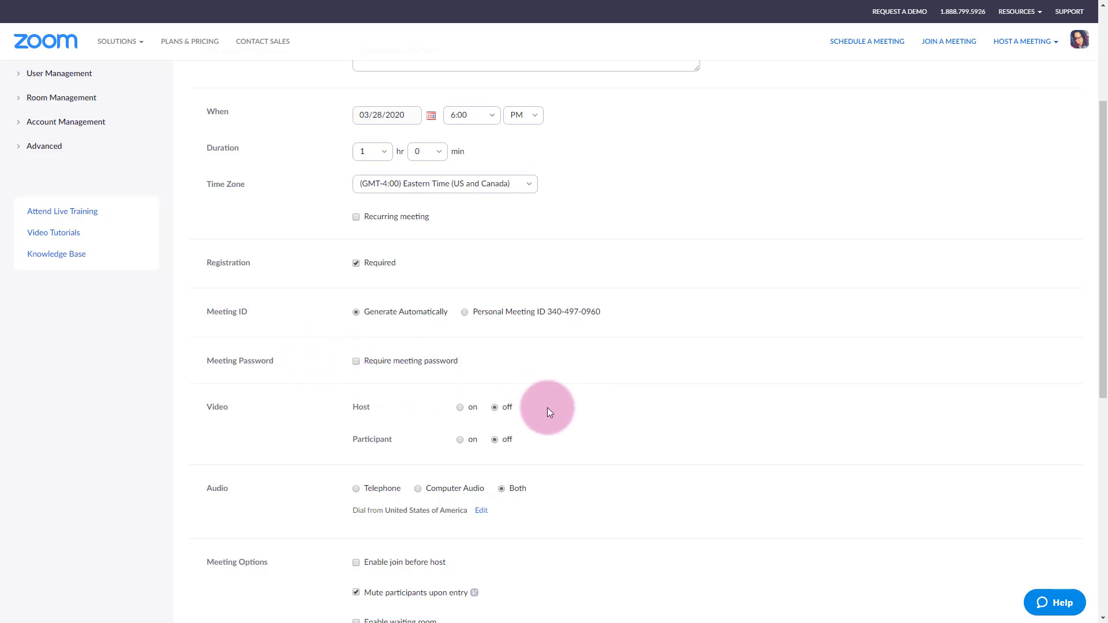
Examine the video, audio, meeting options and alternative hosts settings, trying the authenticated-users-only option and switching it off again
{"action": "scroll", "coordinate": [548, 413], "scroll_direction": "down", "scroll_amount": 2}
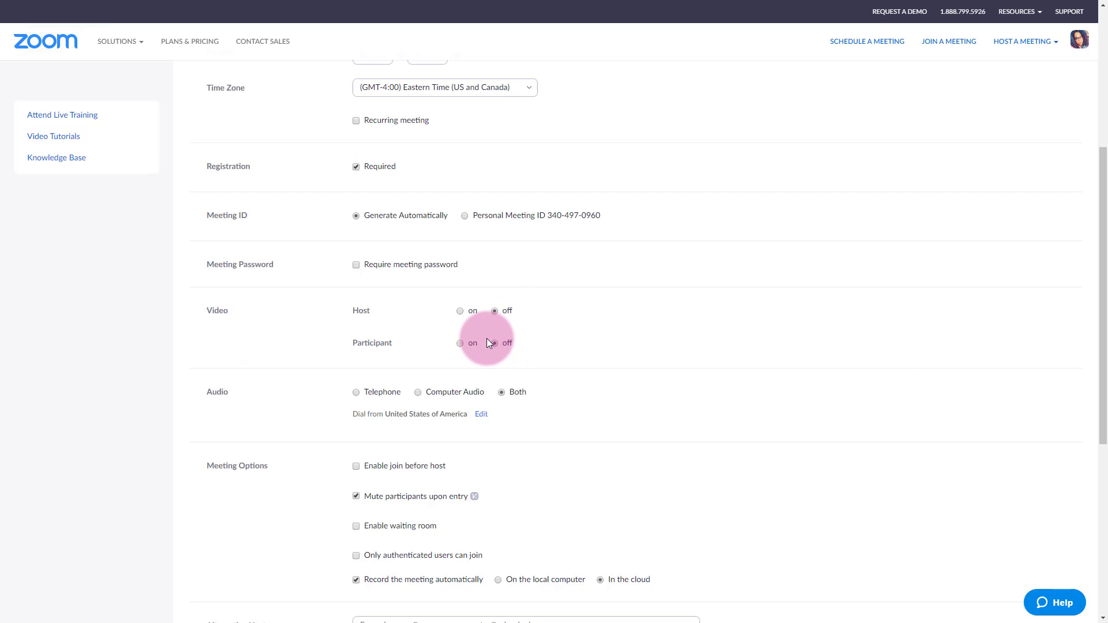
{"action": "scroll", "coordinate": [210, 395], "scroll_direction": "down", "scroll_amount": 2}
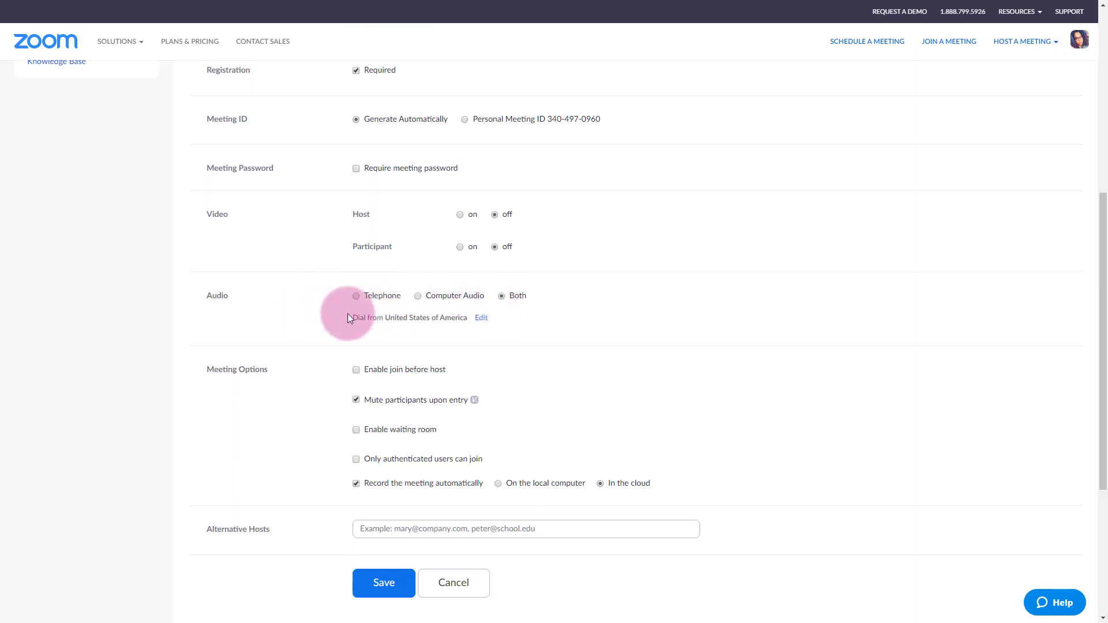
{"action": "scroll", "coordinate": [334, 319], "scroll_direction": "down", "scroll_amount": 2}
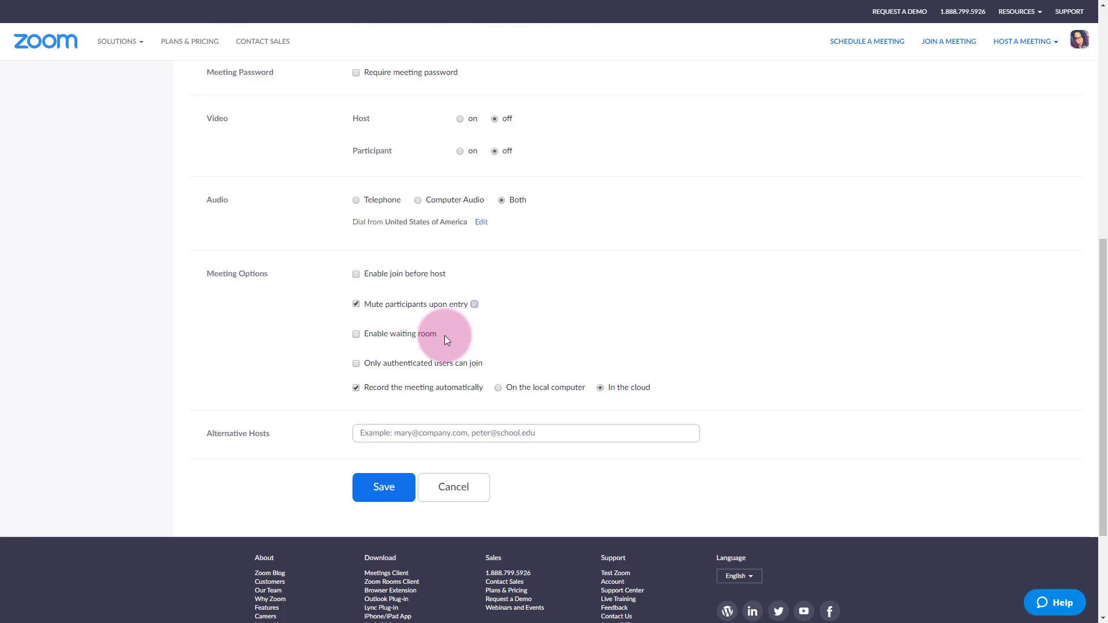
{"action": "scroll", "coordinate": [445, 336], "scroll_direction": "down", "scroll_amount": 2}
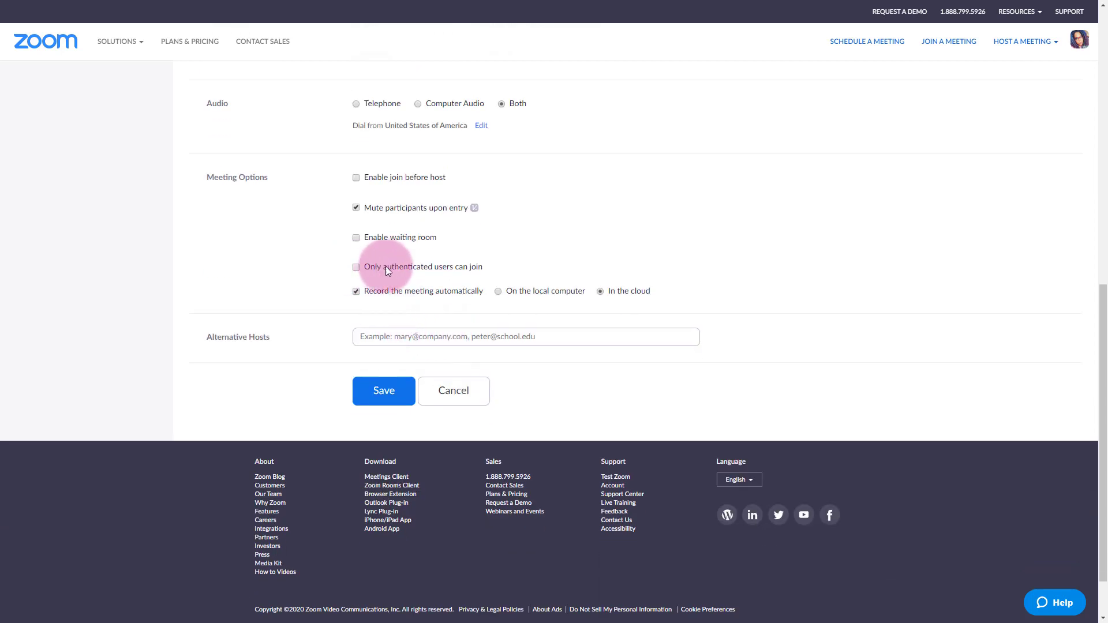
{"action": "left_click", "coordinate": [355, 268]}
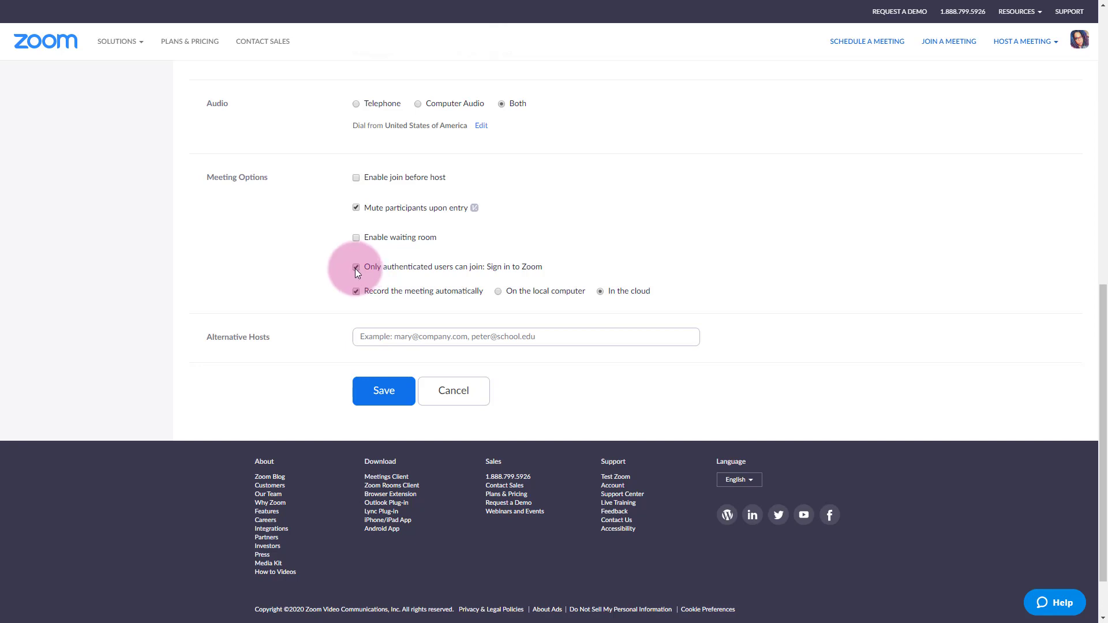
{"action": "left_click", "coordinate": [355, 268]}
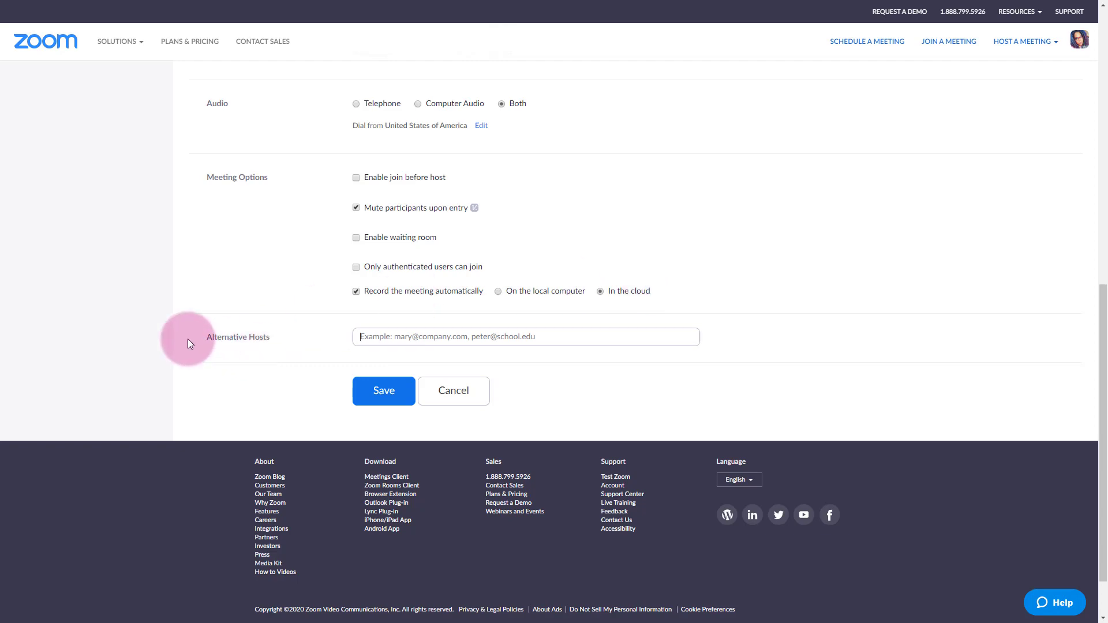
{"action": "left_click_drag", "start_coordinate": [233, 338], "coordinate": [200, 337]}
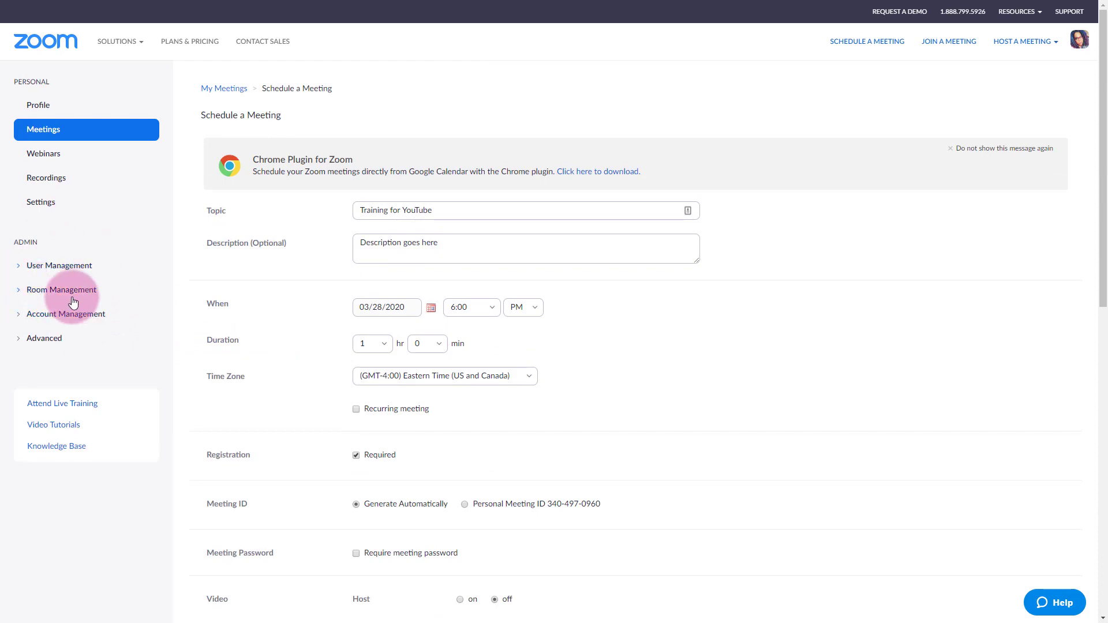
Review the completed "Training for YouTube" meeting form and save the meeting
{"action": "scroll", "coordinate": [521, 403], "scroll_direction": "down", "scroll_amount": 1}
{"action": "scroll", "coordinate": [521, 404], "scroll_direction": "down", "scroll_amount": 15}
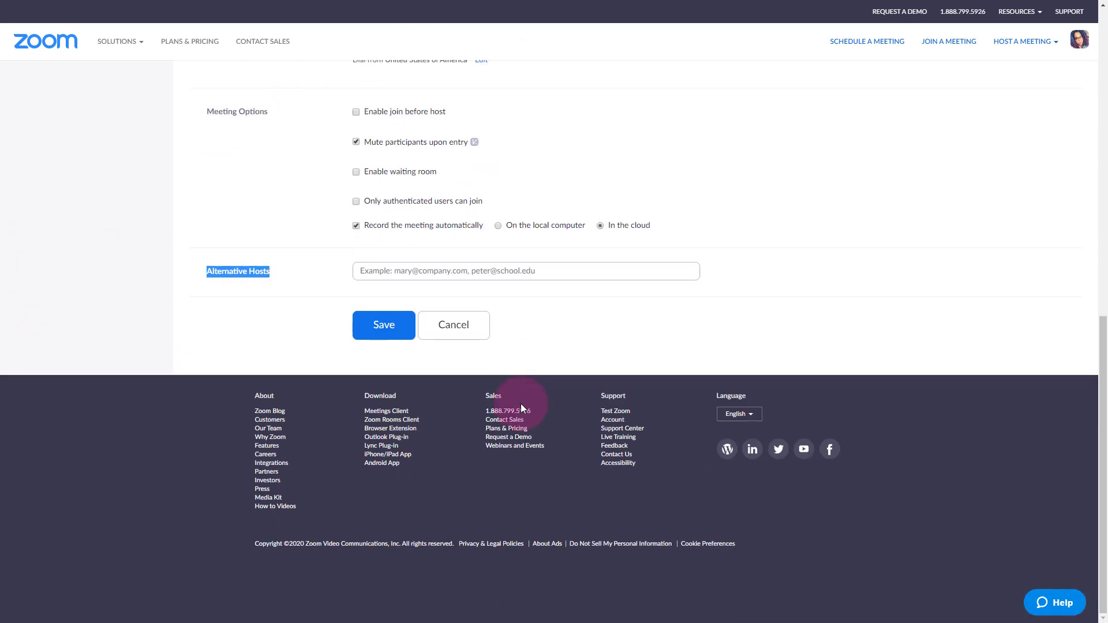
{"action": "scroll", "coordinate": [522, 377], "scroll_direction": "up", "scroll_amount": 15}
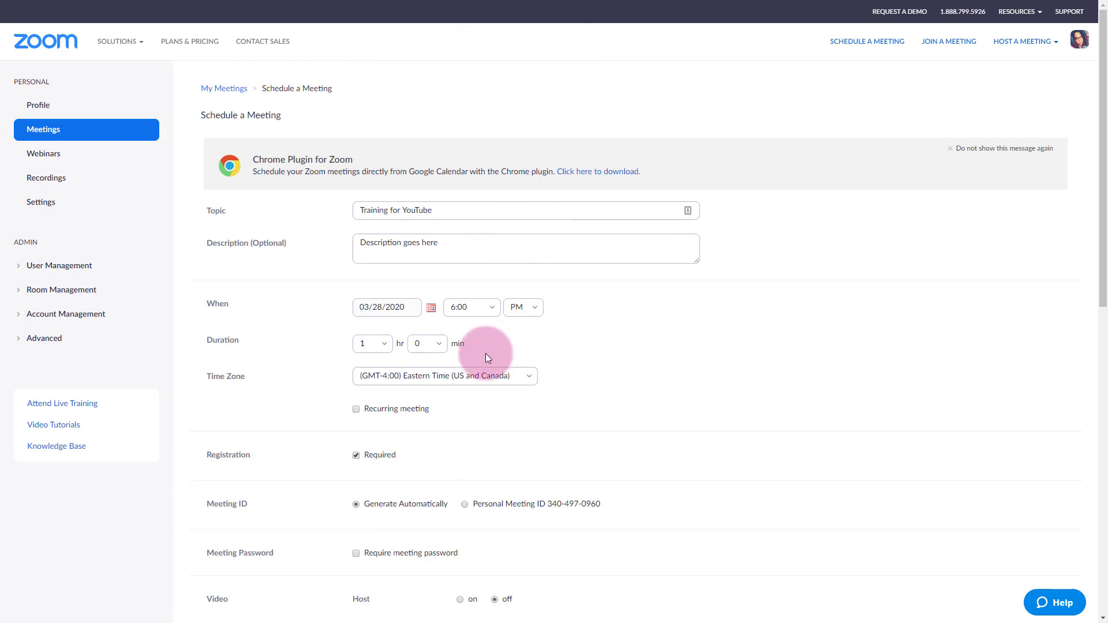
{"action": "scroll", "coordinate": [486, 353], "scroll_direction": "down", "scroll_amount": 15}
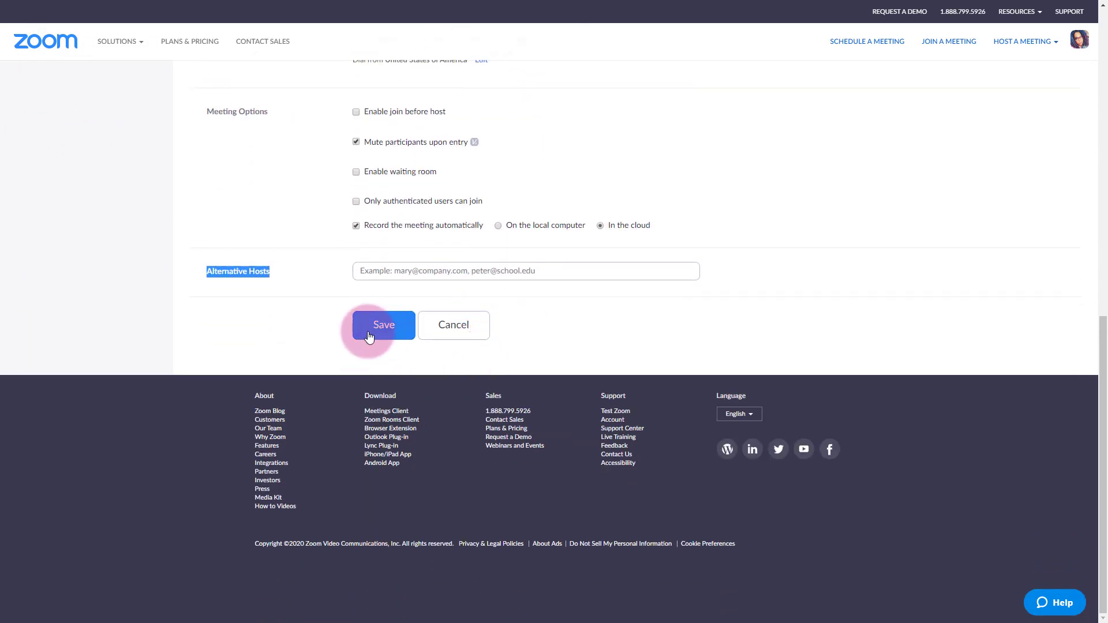
{"action": "left_click", "coordinate": [369, 335]}
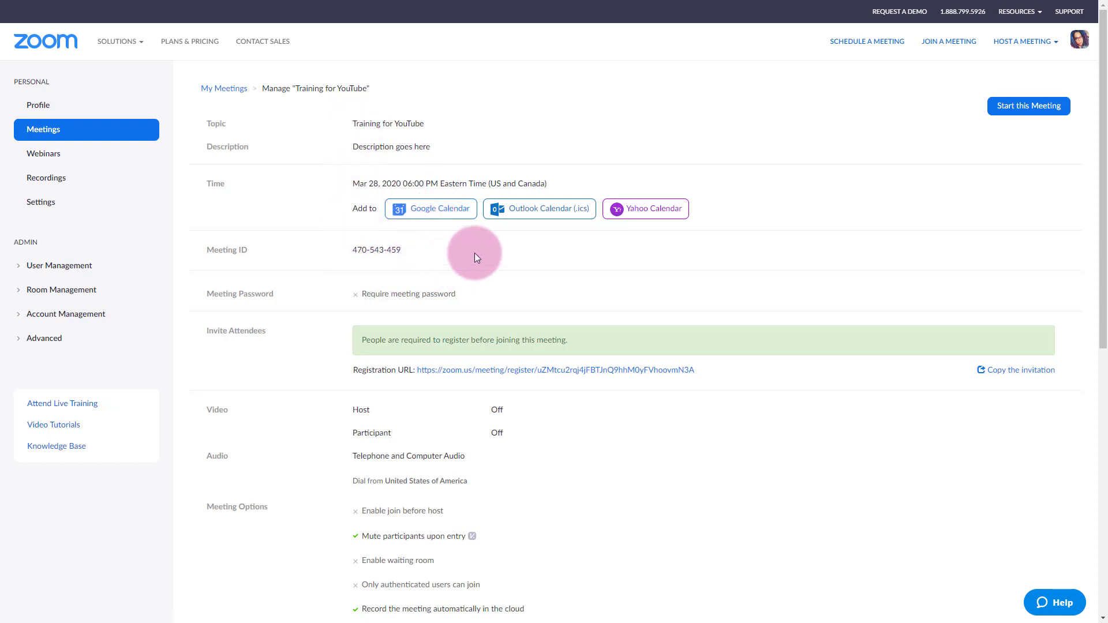
Examine the saved meeting's registration link, invitation text and meeting ID, closing the invitation without copying it
{"action": "scroll", "coordinate": [494, 281], "scroll_direction": "down", "scroll_amount": 2}
{"action": "scroll", "coordinate": [496, 280], "scroll_direction": "down", "scroll_amount": 2}
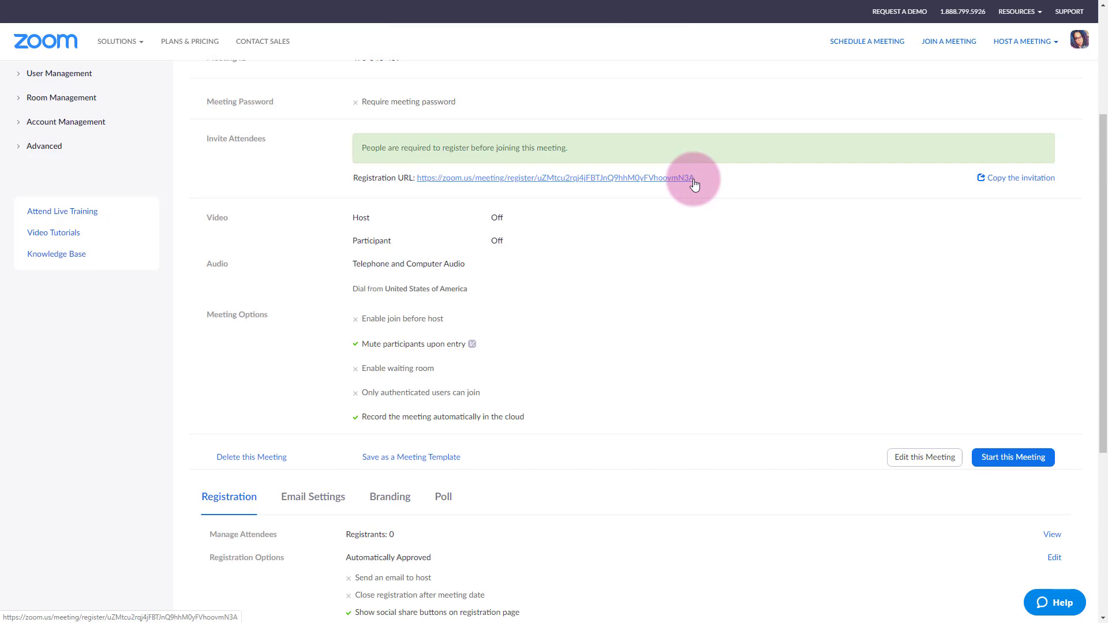
{"action": "left_click", "coordinate": [987, 180]}
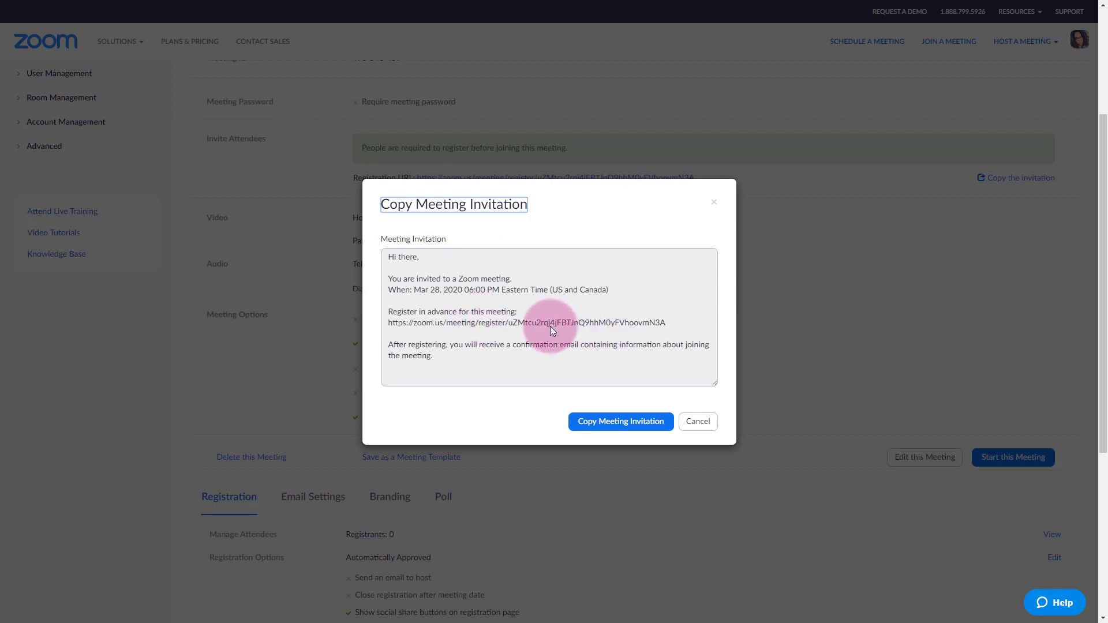
{"action": "scroll", "coordinate": [542, 288], "scroll_direction": "up", "scroll_amount": 2}
{"action": "left_click", "coordinate": [715, 511]}
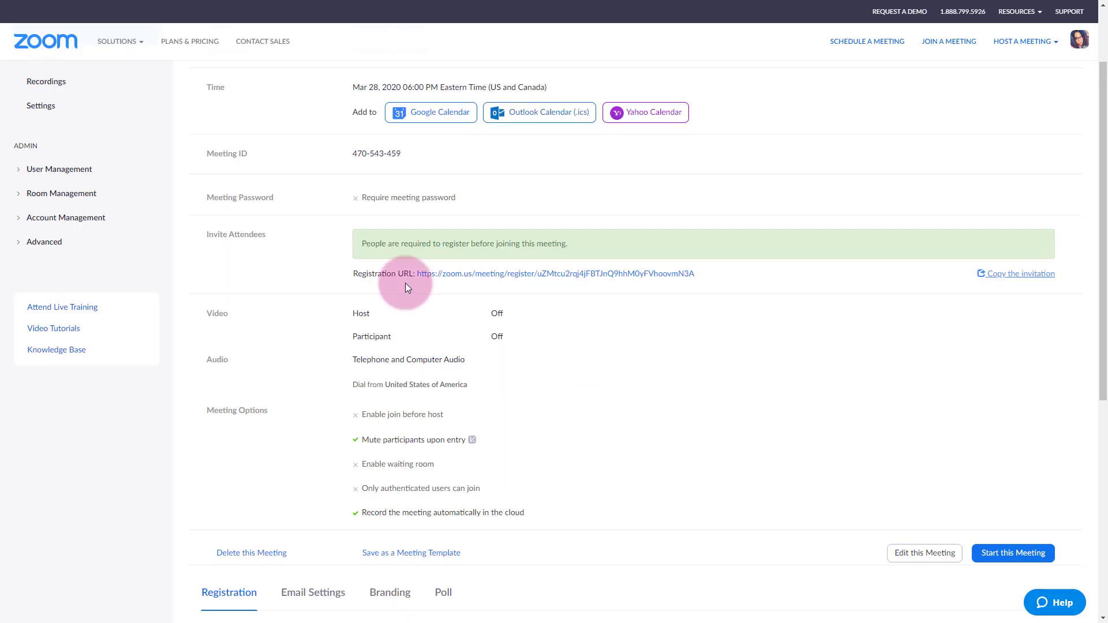
{"action": "left_click_drag", "start_coordinate": [407, 157], "coordinate": [337, 158]}
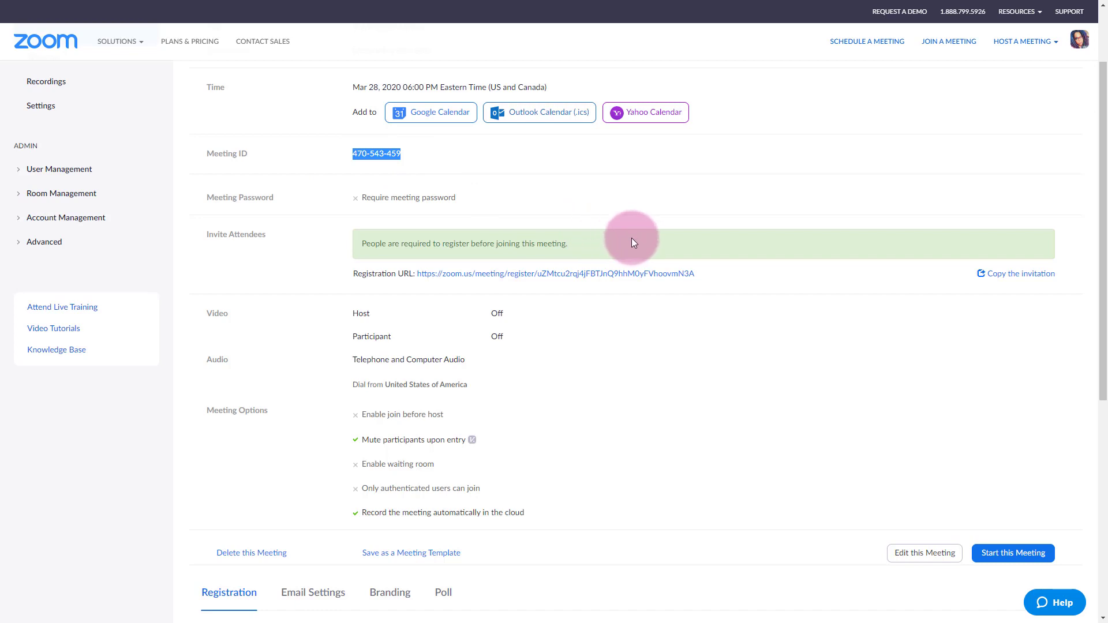
Examine the meeting's registration options, covering approval, notification and the additional fields registrants can be asked to fill in
{"action": "scroll", "coordinate": [630, 241], "scroll_direction": "down", "scroll_amount": 3}
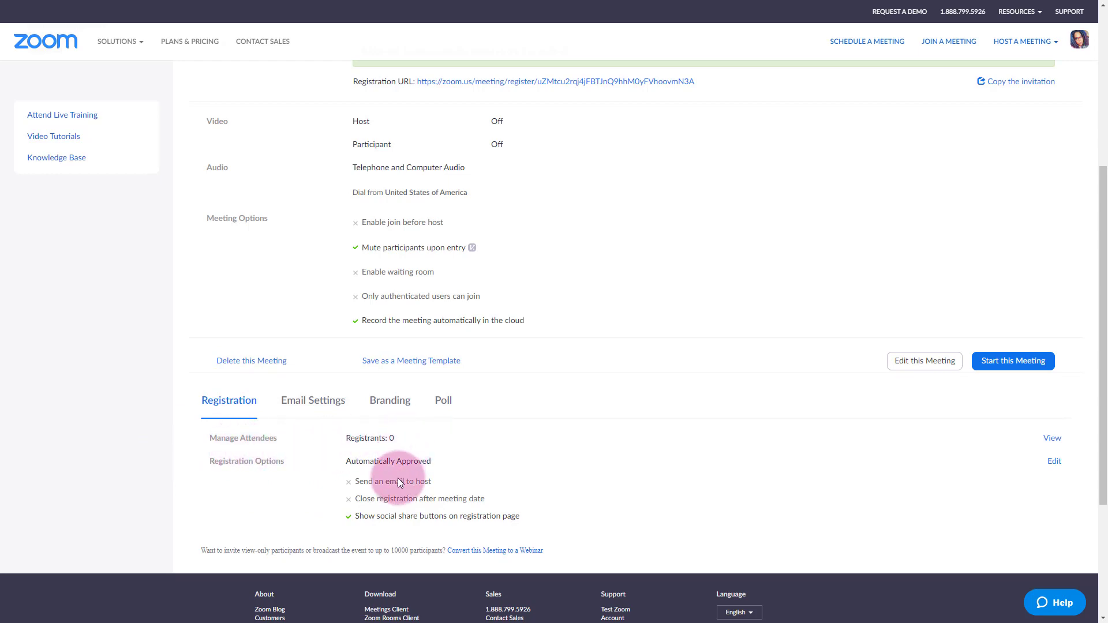
{"action": "left_click", "coordinate": [1047, 463]}
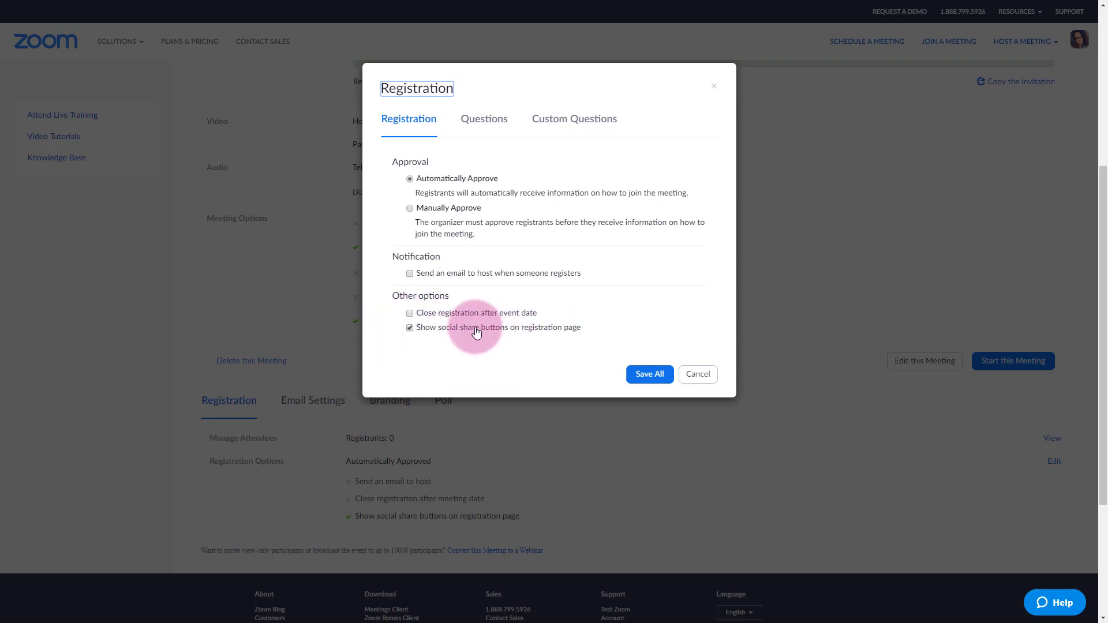
{"action": "left_click", "coordinate": [496, 126]}
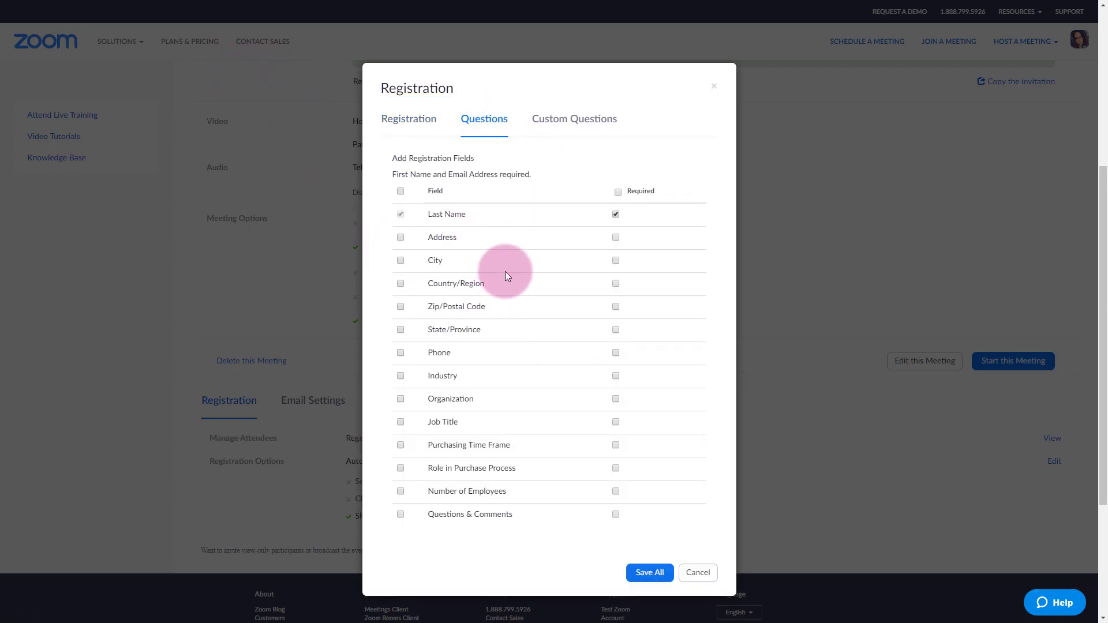
{"action": "scroll", "coordinate": [505, 271], "scroll_direction": "down", "scroll_amount": 3}
{"action": "scroll", "coordinate": [506, 279], "scroll_direction": "up", "scroll_amount": 3}
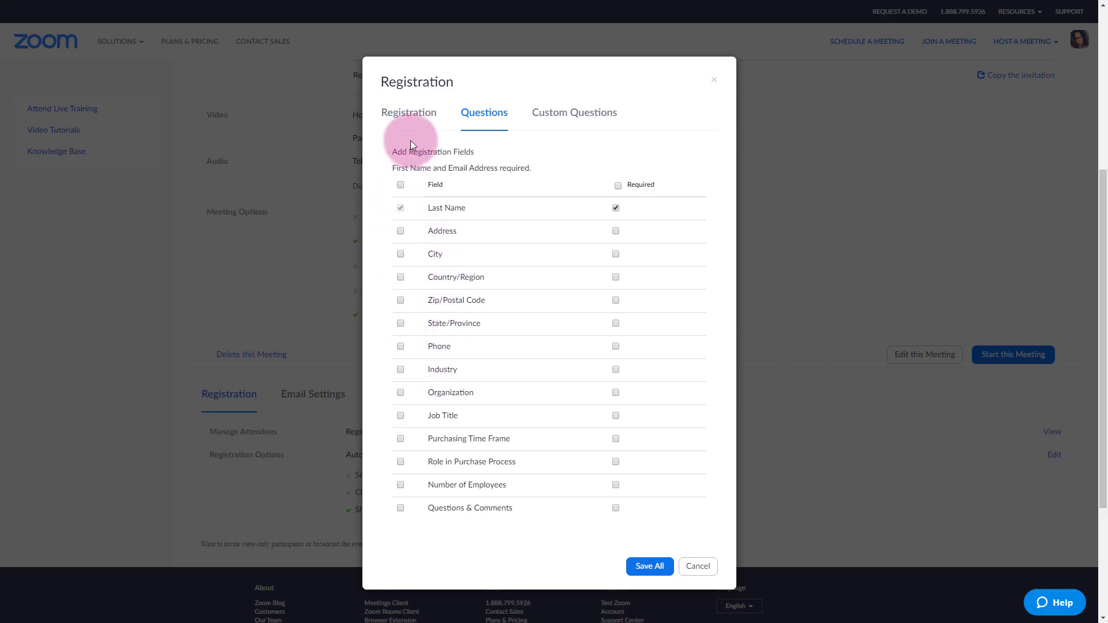
{"action": "left_click_drag", "start_coordinate": [452, 152], "coordinate": [408, 153]}
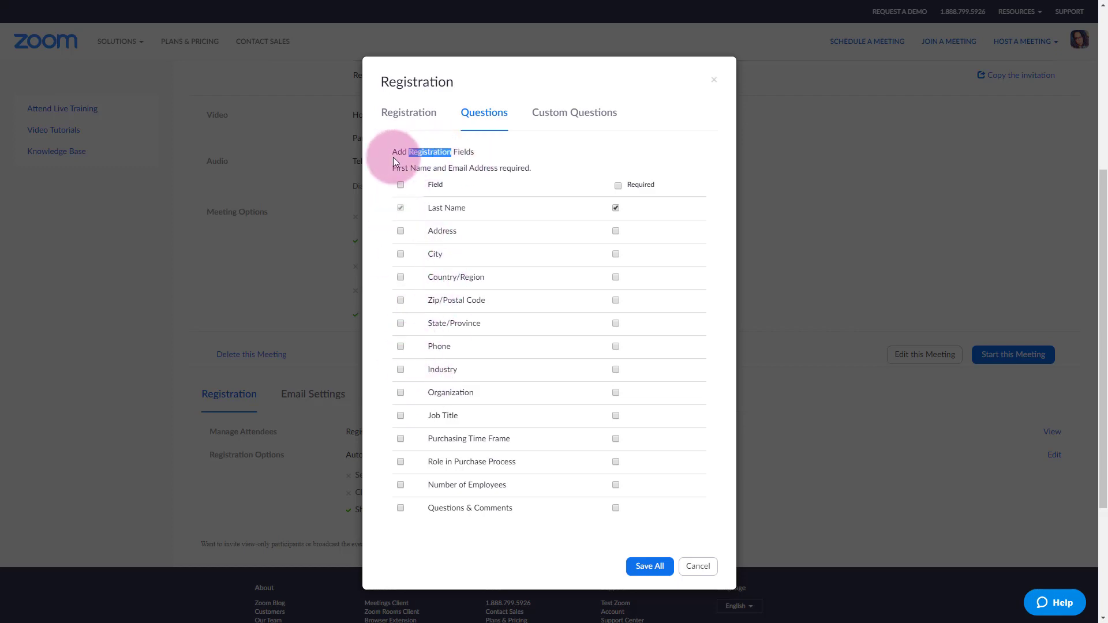
{"action": "scroll", "coordinate": [525, 445], "scroll_direction": "down", "scroll_amount": 3}
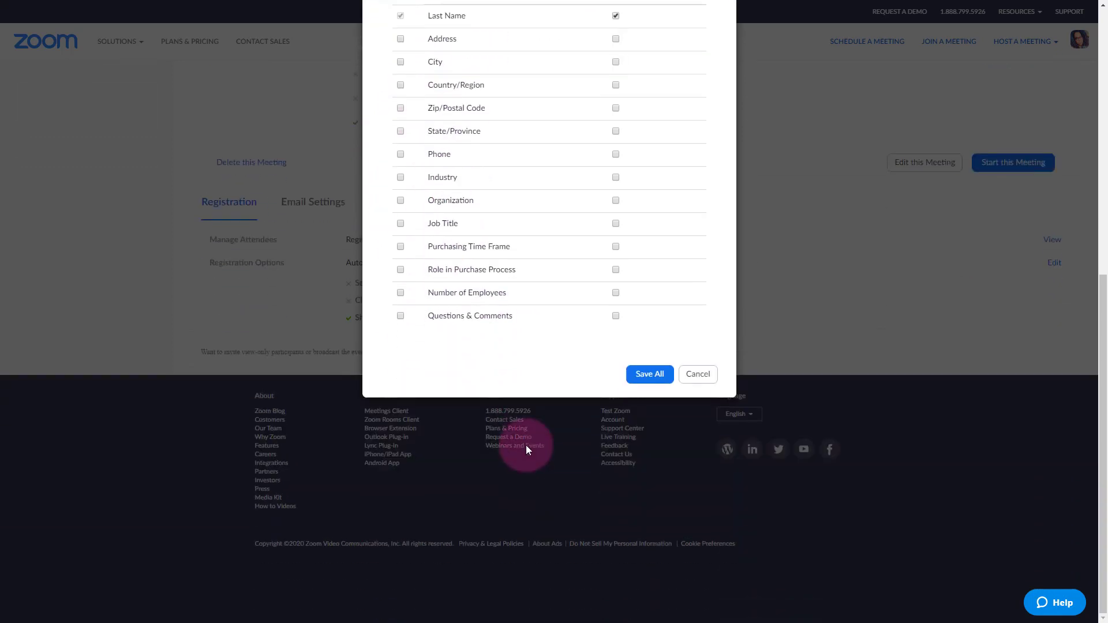
{"action": "scroll", "coordinate": [525, 445], "scroll_direction": "up", "scroll_amount": 8}
{"action": "scroll", "coordinate": [526, 444], "scroll_direction": "down", "scroll_amount": 3}
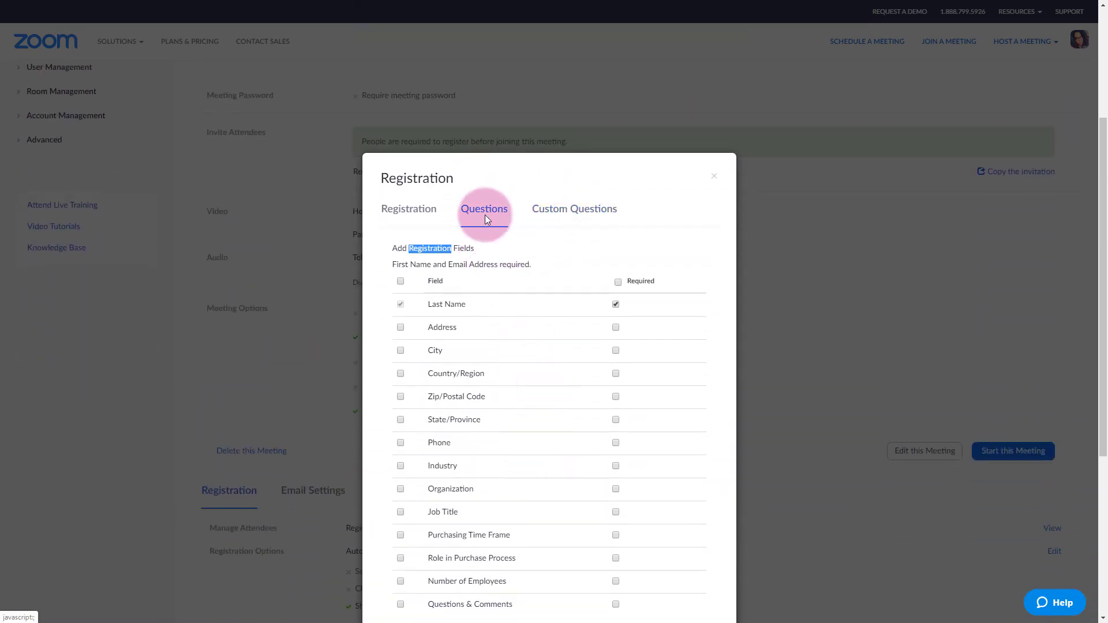
Examine the form for creating a custom registration question, and leave the registration options without saving
{"action": "left_click", "coordinate": [564, 213]}
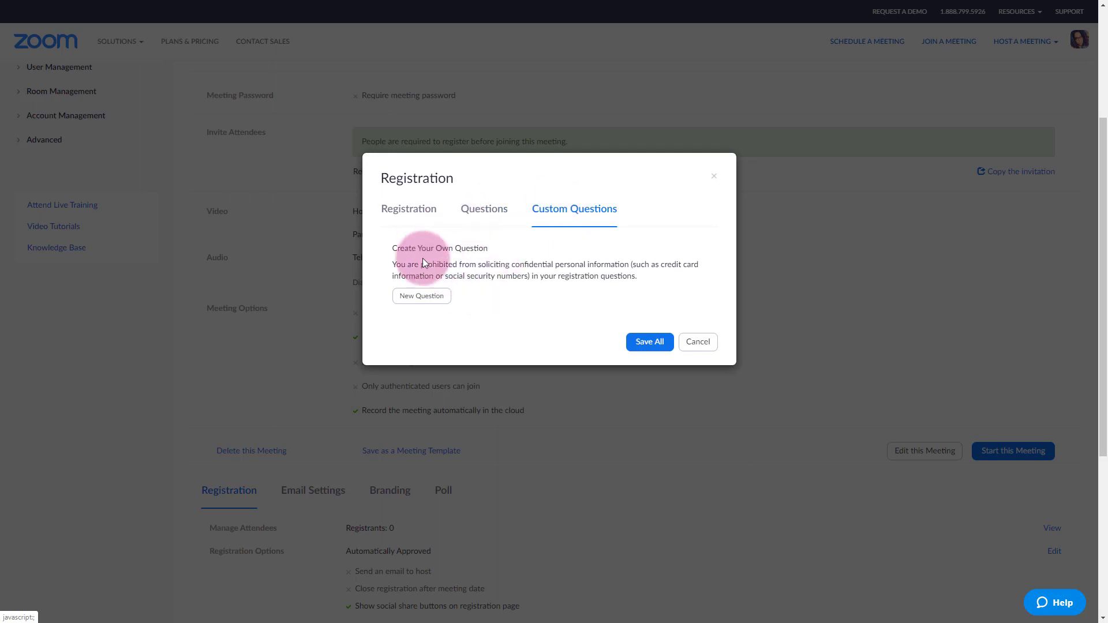
{"action": "left_click", "coordinate": [422, 296]}
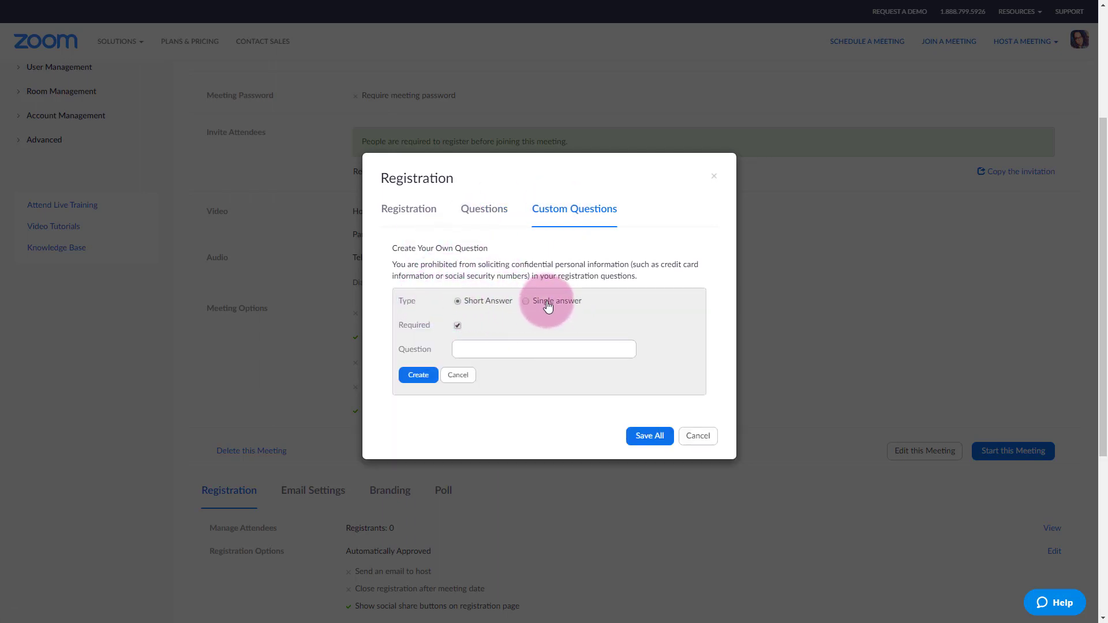
{"action": "left_click", "coordinate": [459, 376]}
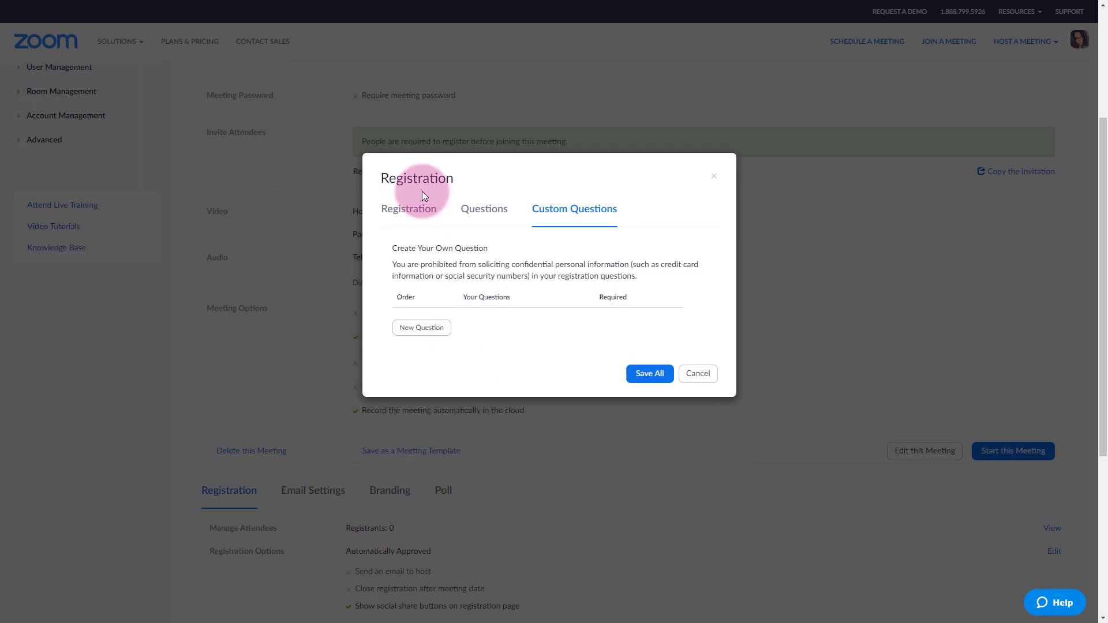
{"action": "left_click", "coordinate": [698, 374]}
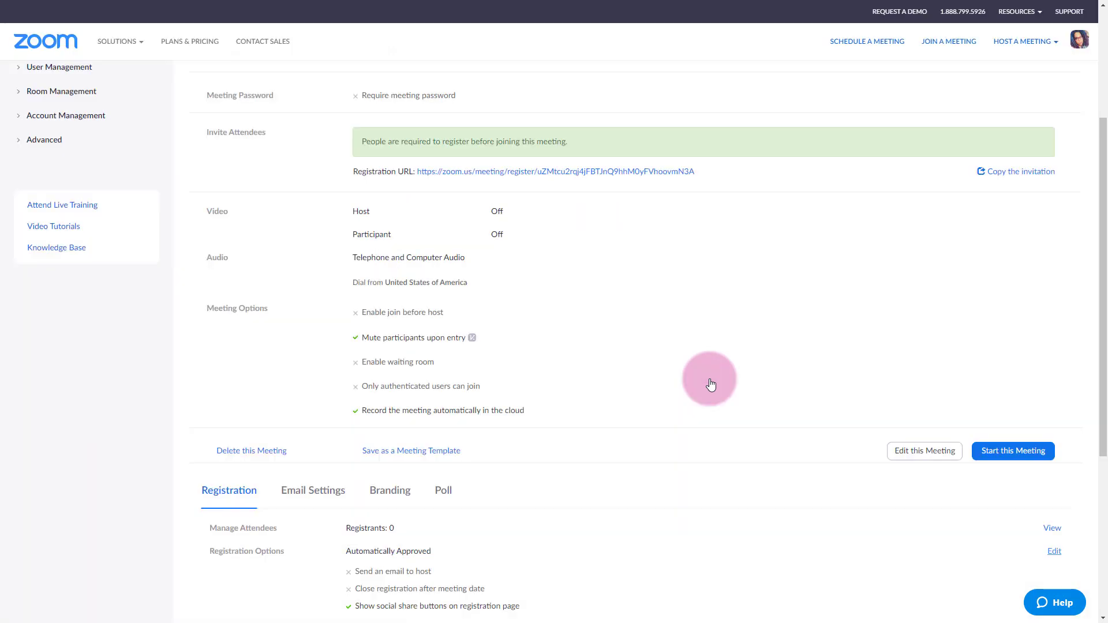
View the meeting's registration page in a new browser tab, and return to the meeting information page
{"action": "right_click", "coordinate": [587, 181]}
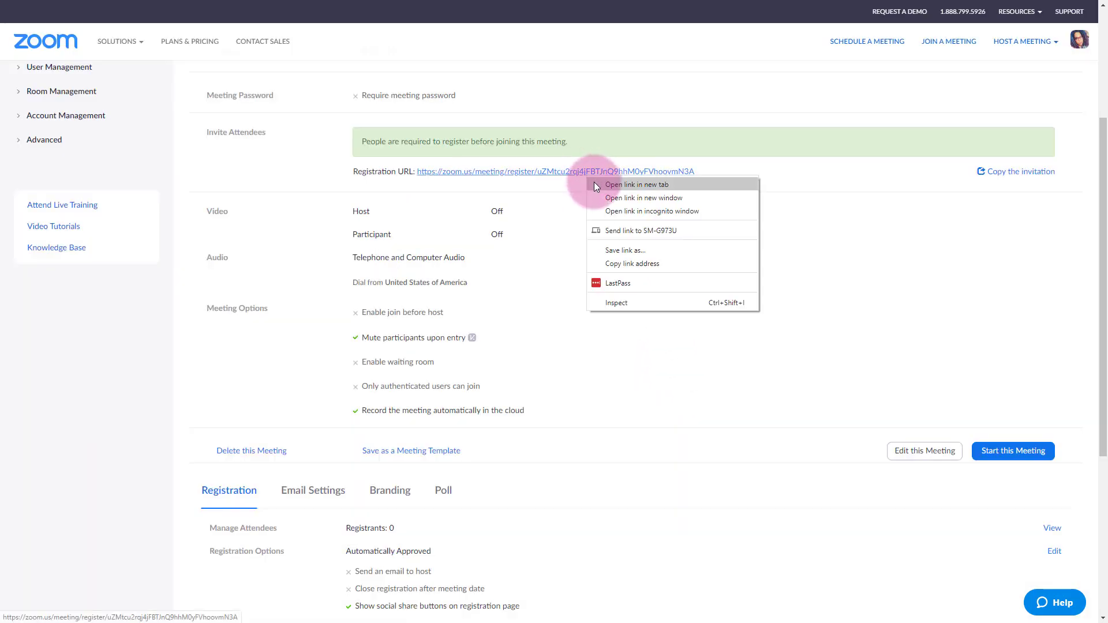
{"action": "left_click", "coordinate": [613, 185]}
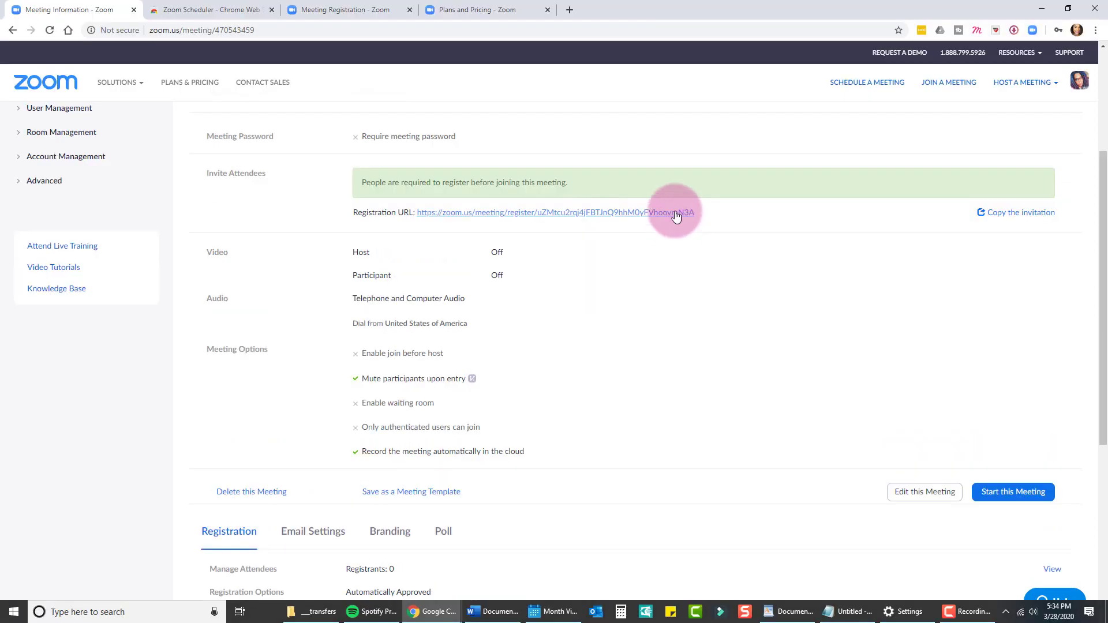
{"action": "left_click", "coordinate": [376, 12]}
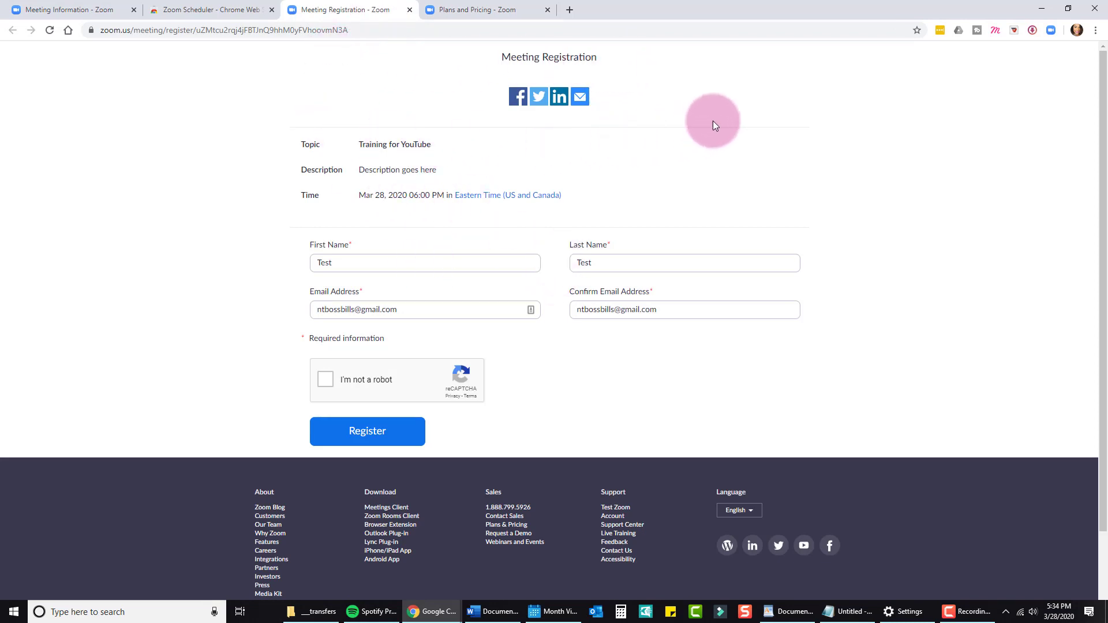
{"action": "left_click", "coordinate": [63, 10]}
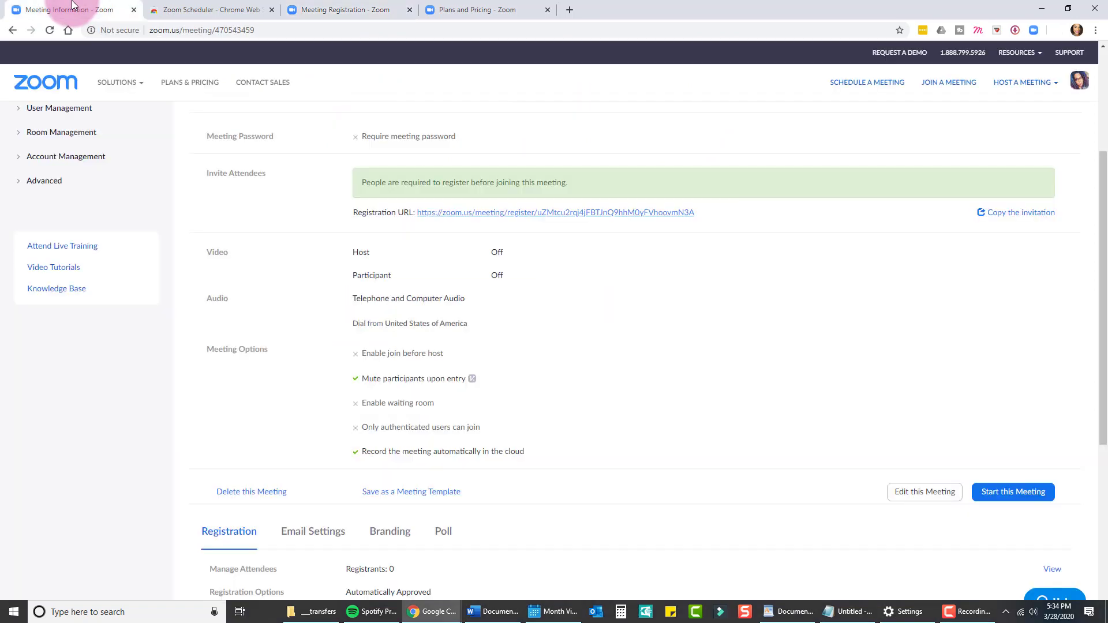
Examine the meeting's branding options, including the image requirements for the invitation banner
{"action": "scroll", "coordinate": [600, 444], "scroll_direction": "down", "scroll_amount": 5}
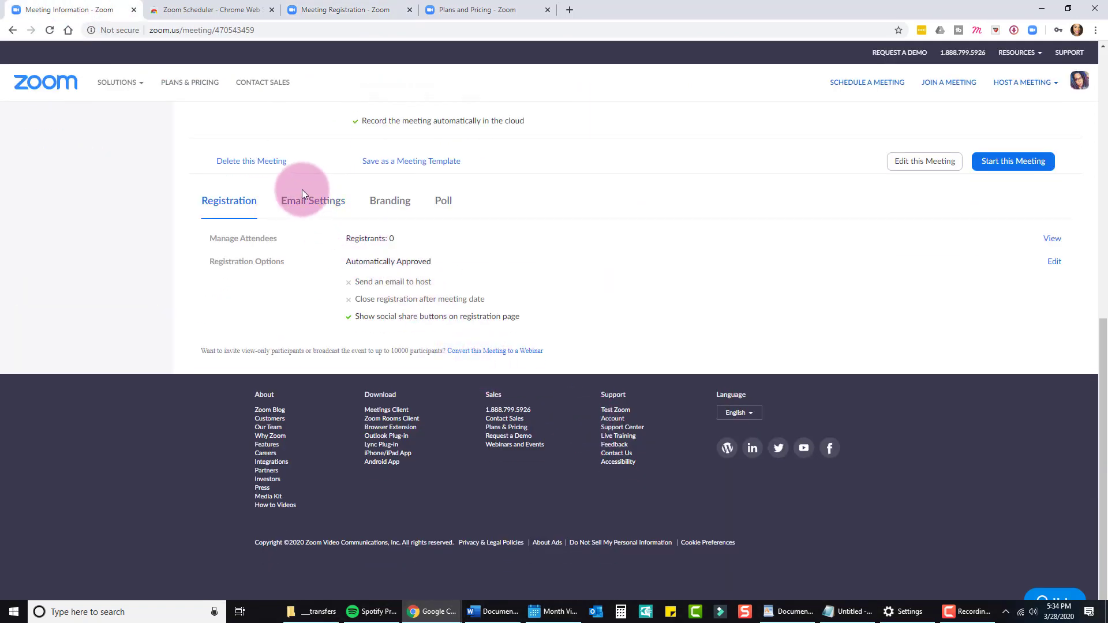
{"action": "left_click", "coordinate": [393, 201]}
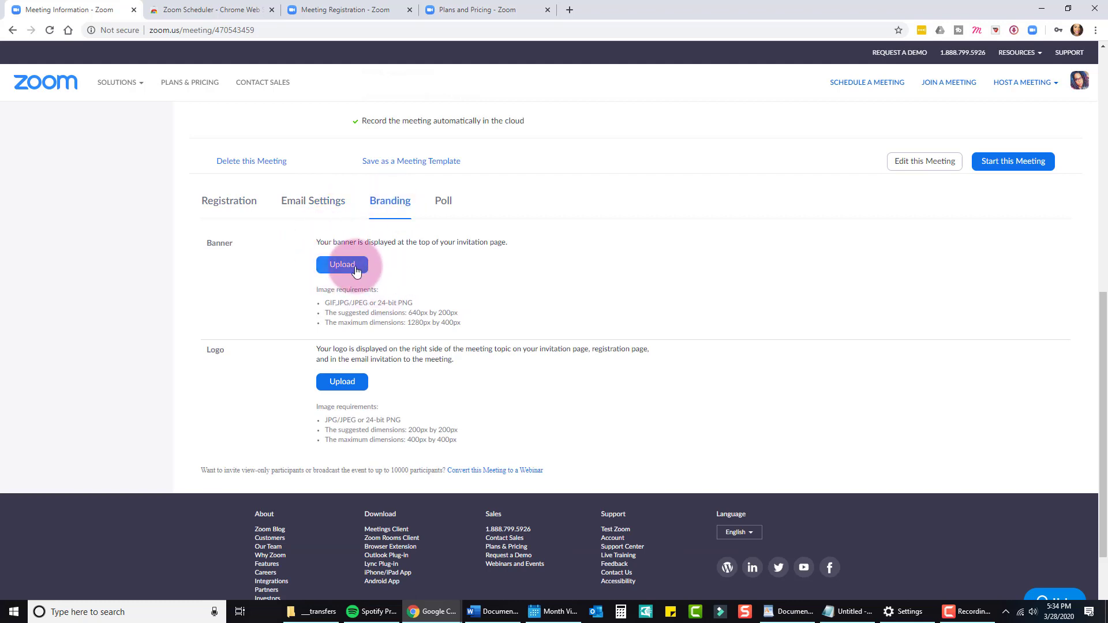
{"action": "left_click_drag", "start_coordinate": [470, 330], "coordinate": [317, 307]}
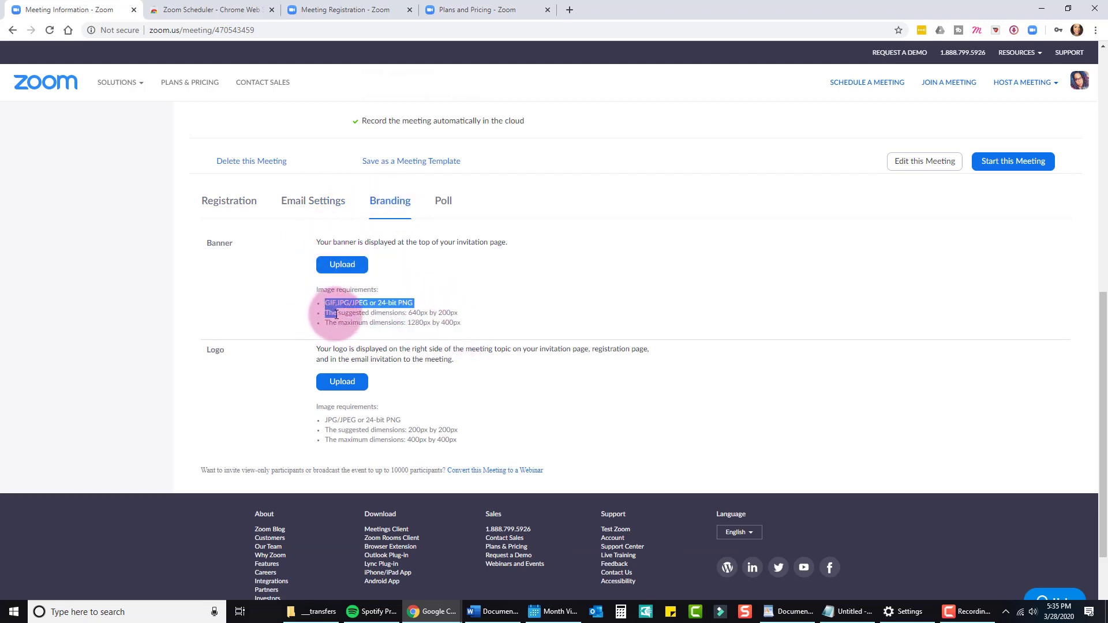
{"action": "left_click", "coordinate": [319, 308]}
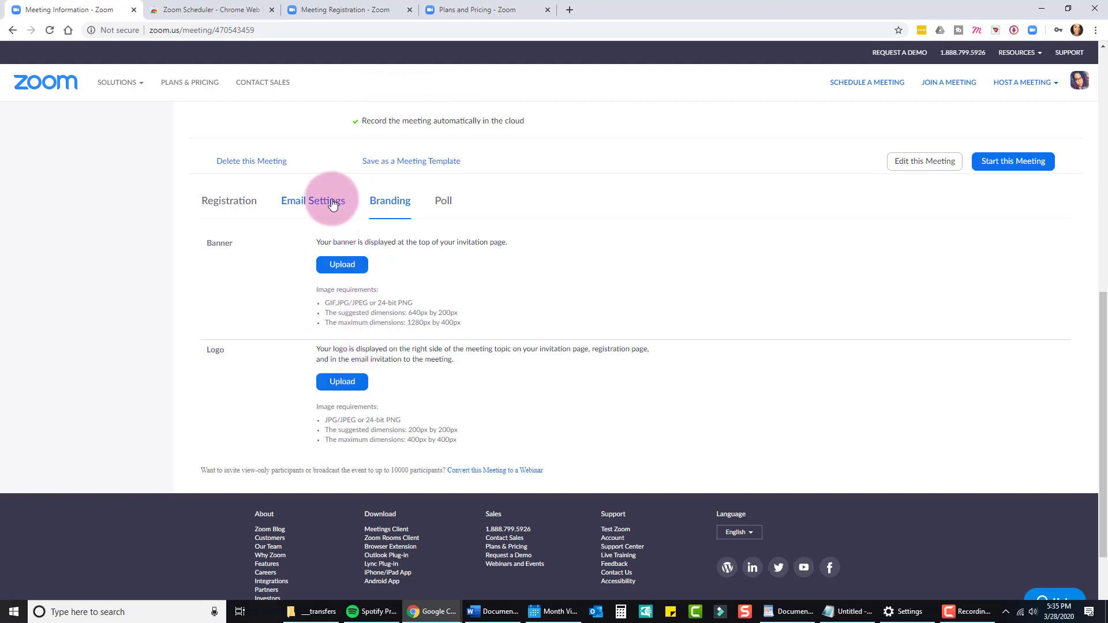
Examine the confirmation email to registrants in the meeting's email settings, including its body and editable text areas, and close it without saving
{"action": "left_click", "coordinate": [298, 208]}
{"action": "key", "text": "F11"}
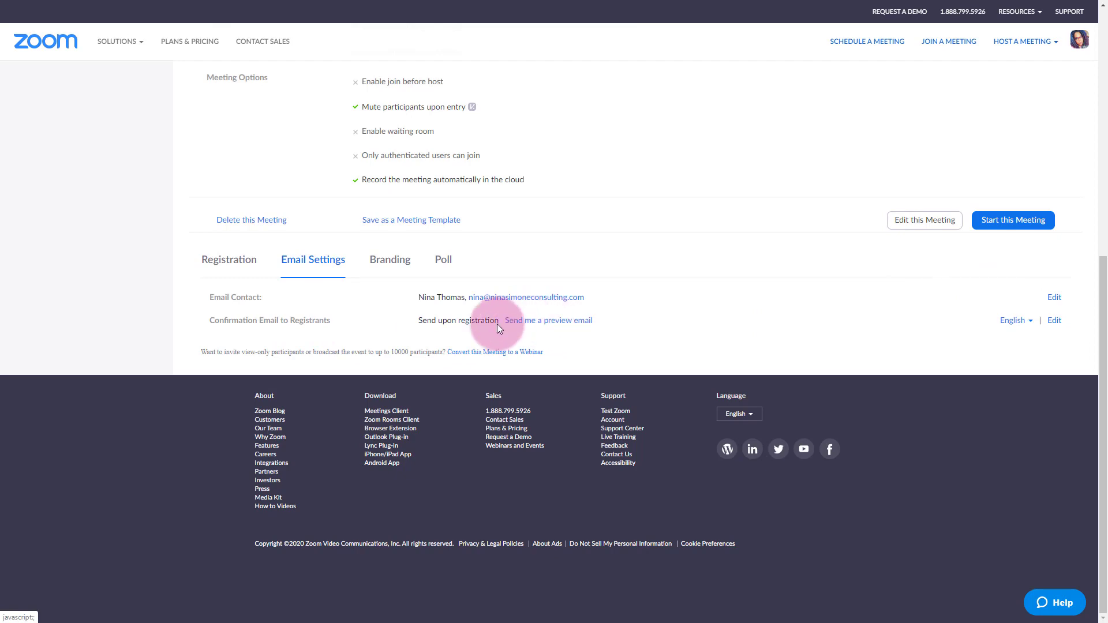
{"action": "left_click", "coordinate": [1053, 320]}
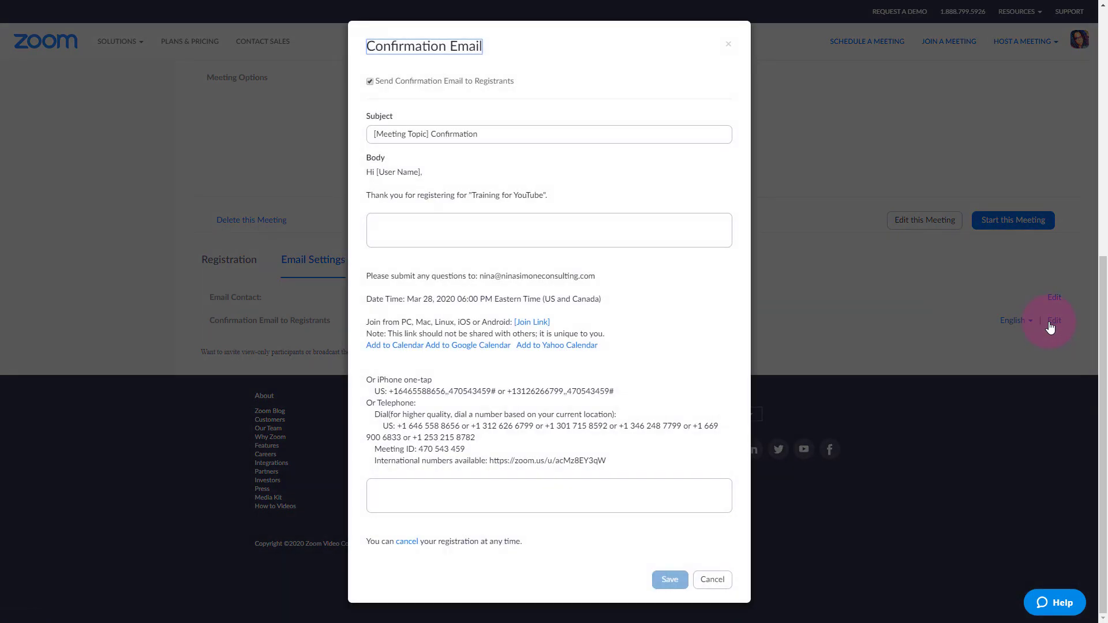
{"action": "left_click_drag", "start_coordinate": [366, 273], "coordinate": [638, 474]}
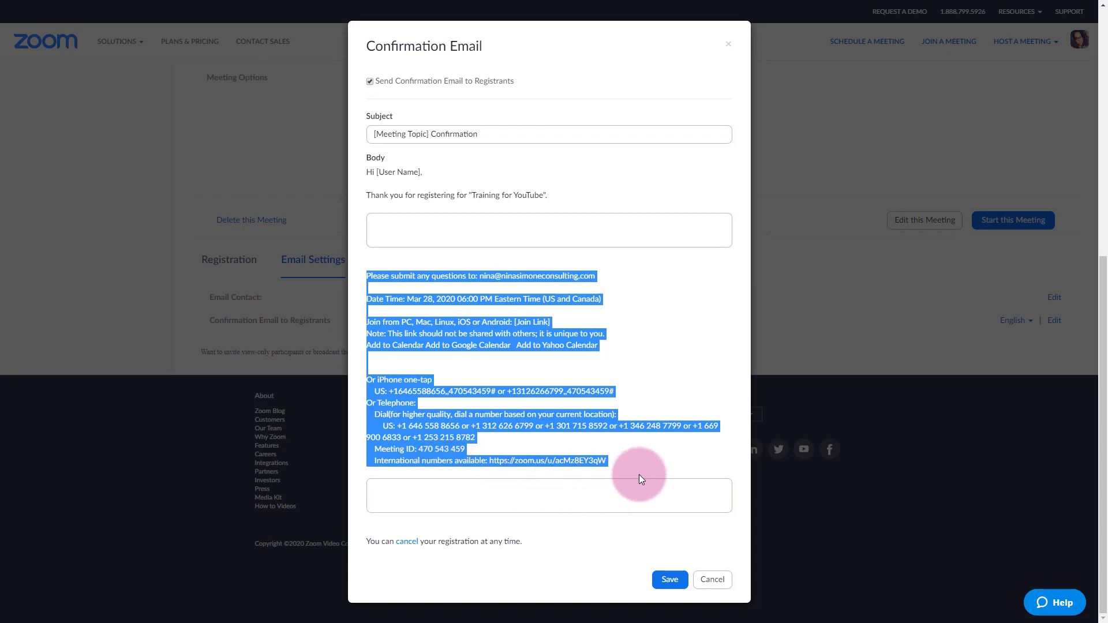
{"action": "left_click", "coordinate": [447, 237]}
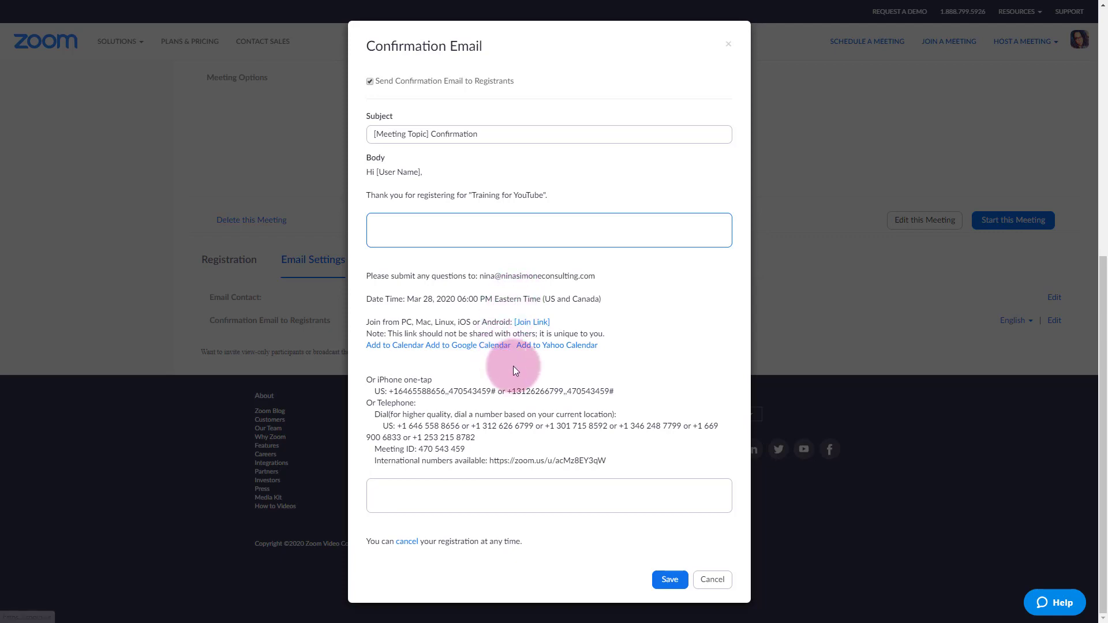
{"action": "left_click", "coordinate": [710, 579]}
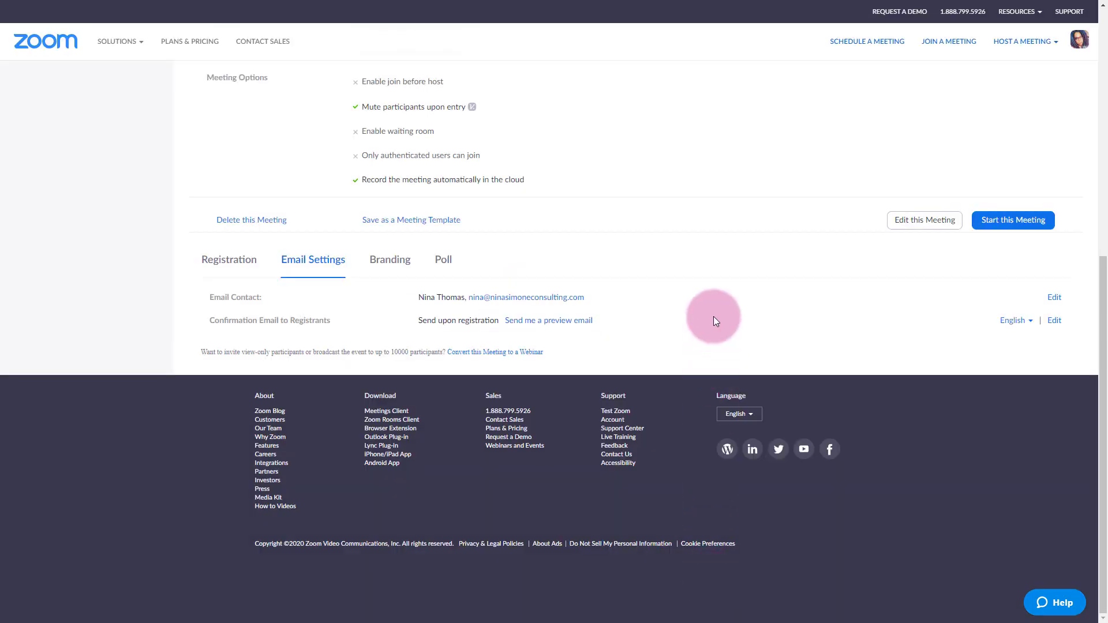
{"action": "scroll", "coordinate": [711, 318], "scroll_direction": "up", "scroll_amount": 8}
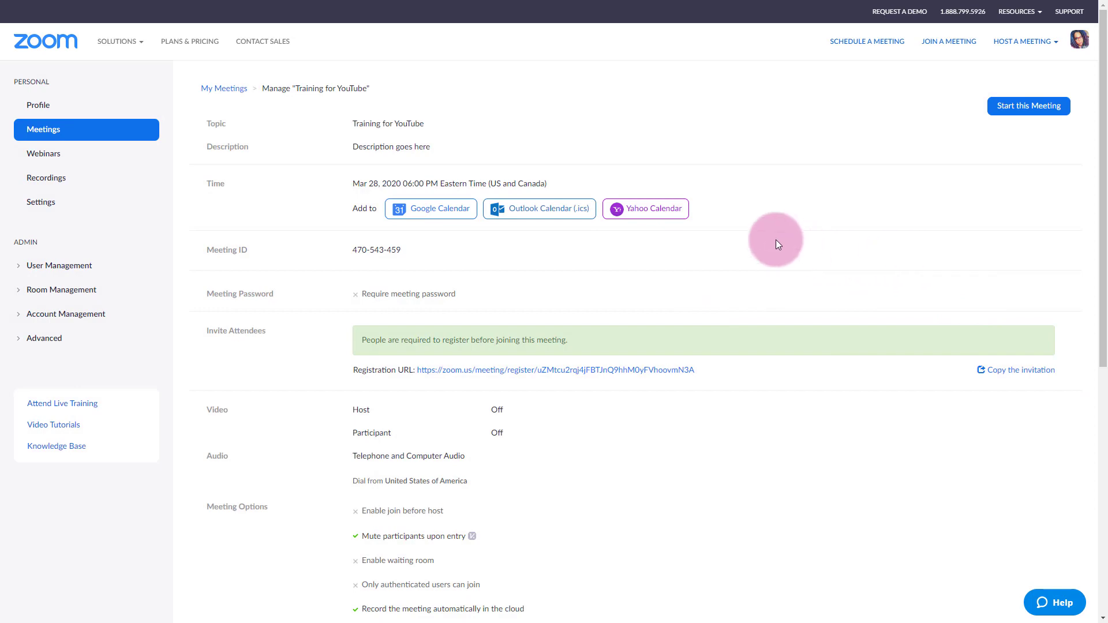
{"action": "scroll", "coordinate": [818, 248], "scroll_direction": "down", "scroll_amount": 7}
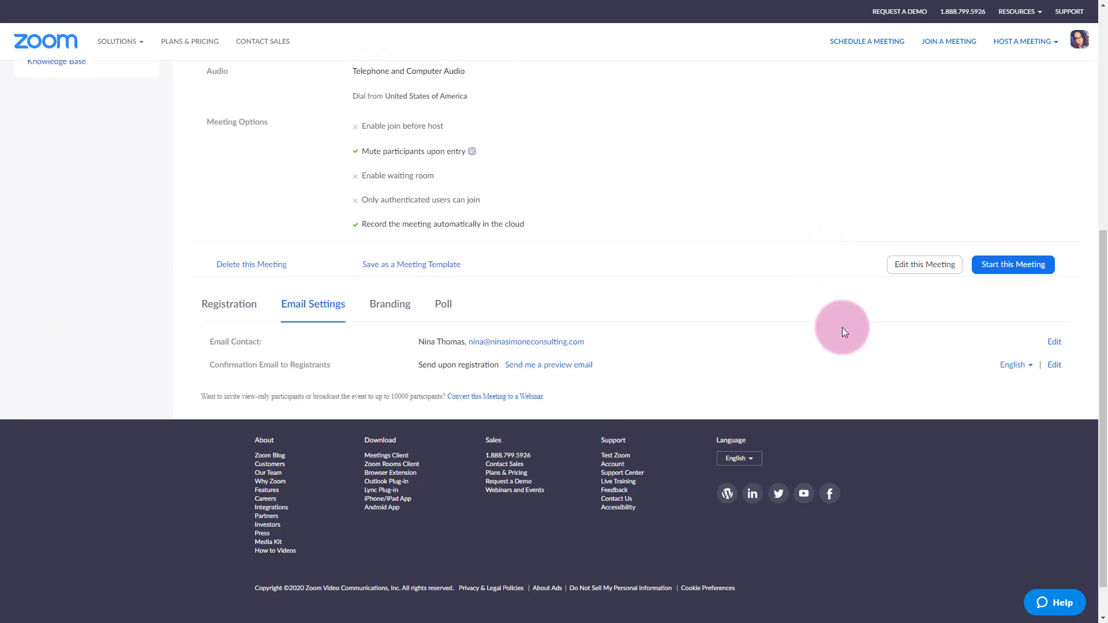
{"action": "scroll", "coordinate": [710, 212], "scroll_direction": "up", "scroll_amount": 8}
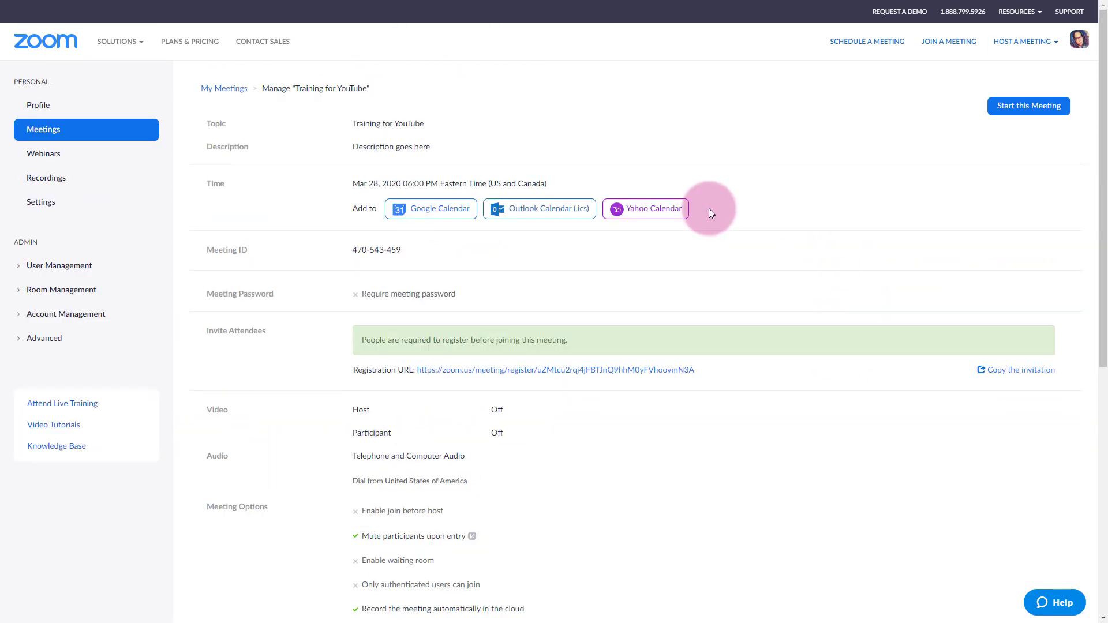
Reopen the "Training for YouTube" meeting from the meetings list, remove its registration requirement, and save the change
{"action": "left_click", "coordinate": [210, 90]}
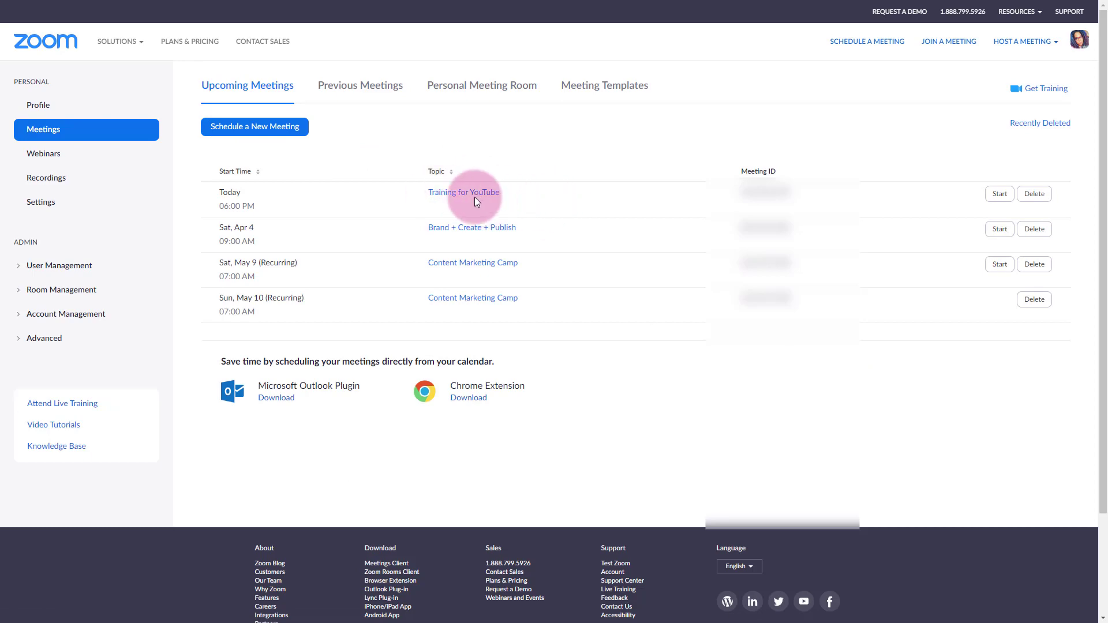
{"action": "left_click", "coordinate": [432, 195]}
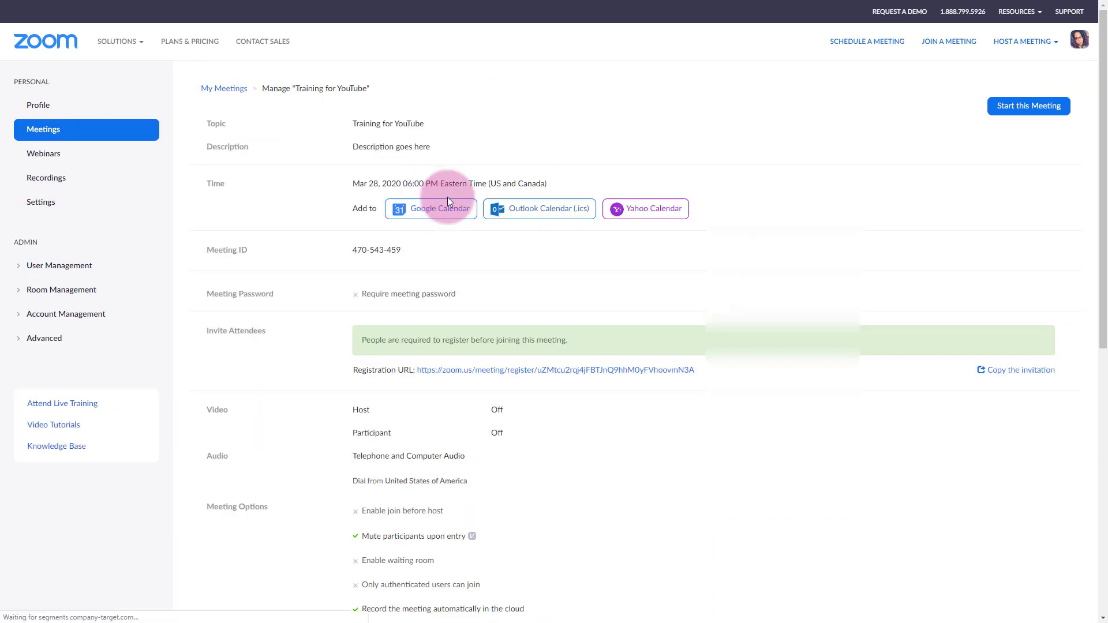
{"action": "scroll", "coordinate": [715, 231], "scroll_direction": "down", "scroll_amount": 2}
{"action": "scroll", "coordinate": [722, 221], "scroll_direction": "down", "scroll_amount": 3}
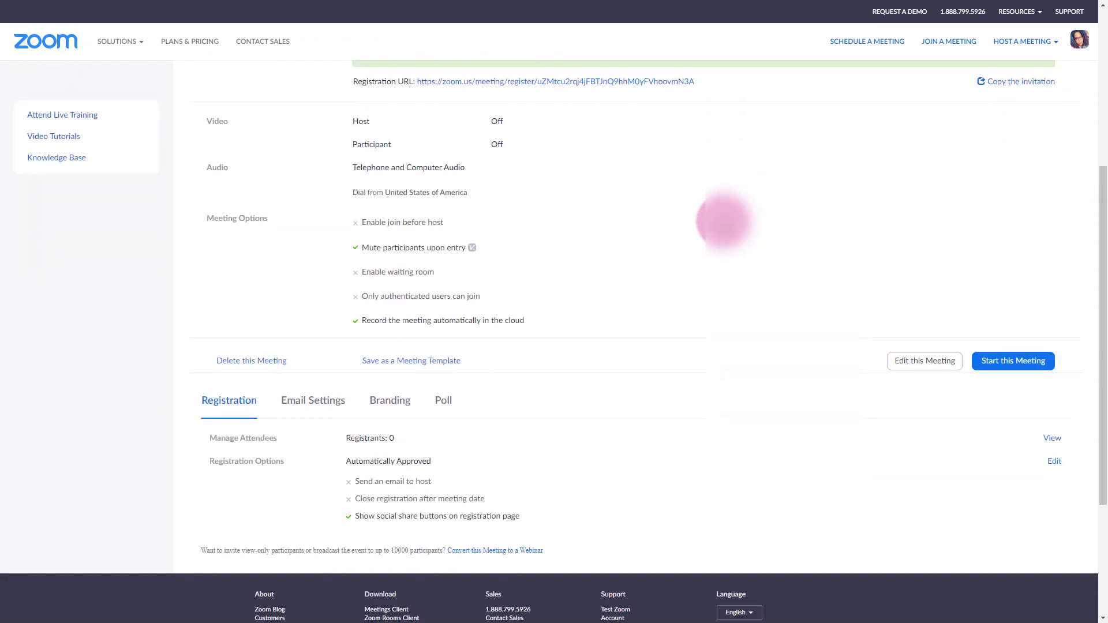
{"action": "left_click", "coordinate": [924, 362]}
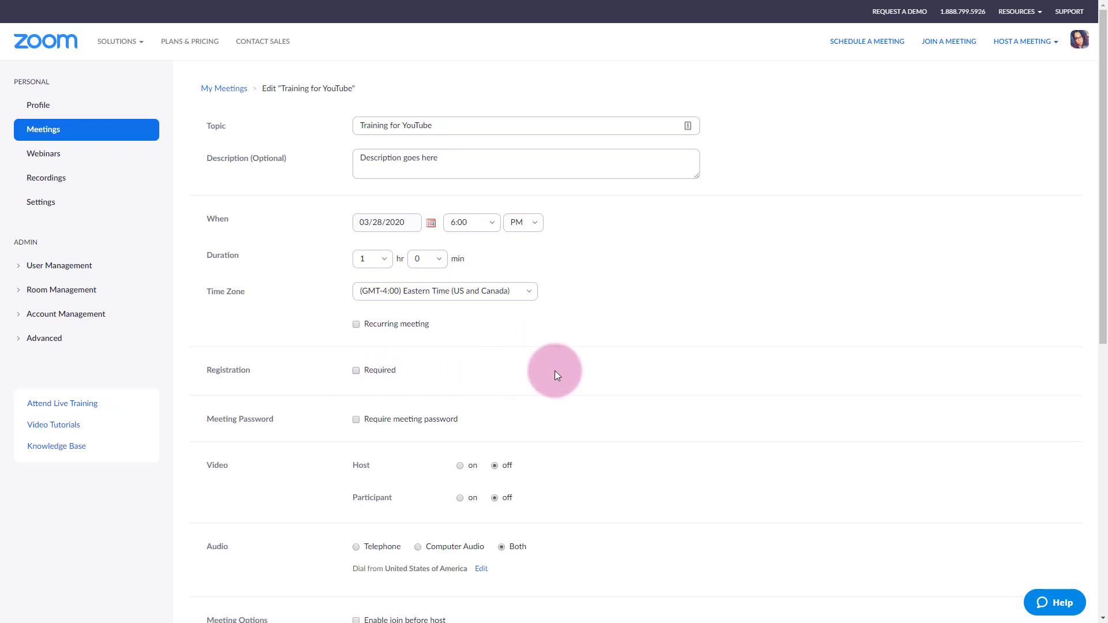
{"action": "scroll", "coordinate": [559, 370], "scroll_direction": "down", "scroll_amount": 9}
{"action": "left_click", "coordinate": [390, 344]}
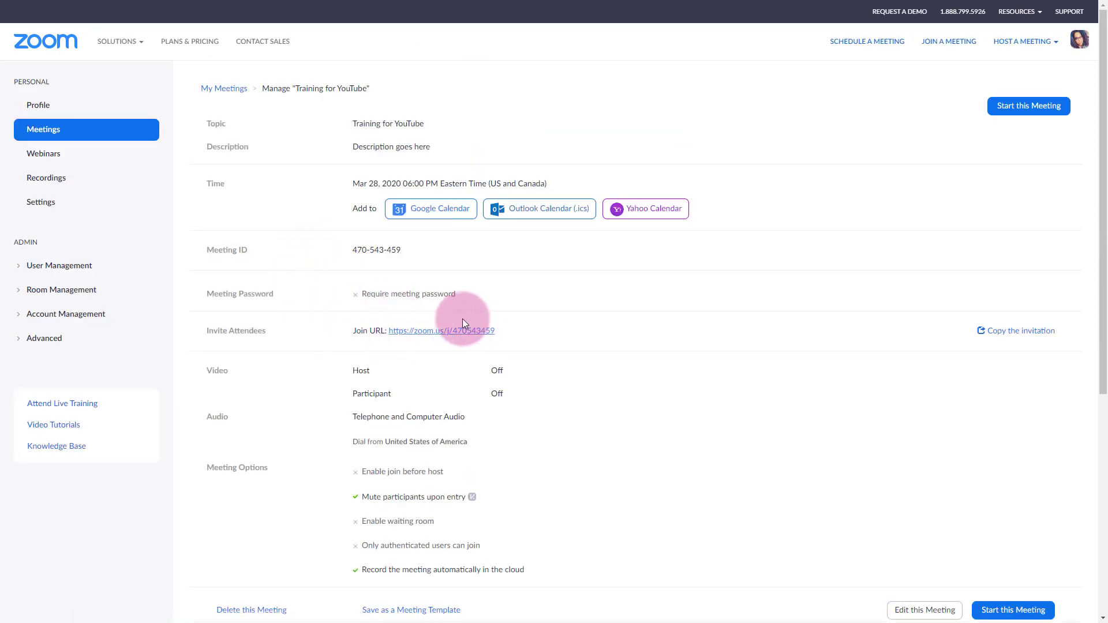
Examine the meeting's join link and its invitation text, including the dial-in numbers and local number link, and close the invitation without copying it
{"action": "left_click_drag", "start_coordinate": [350, 332], "coordinate": [512, 331]}
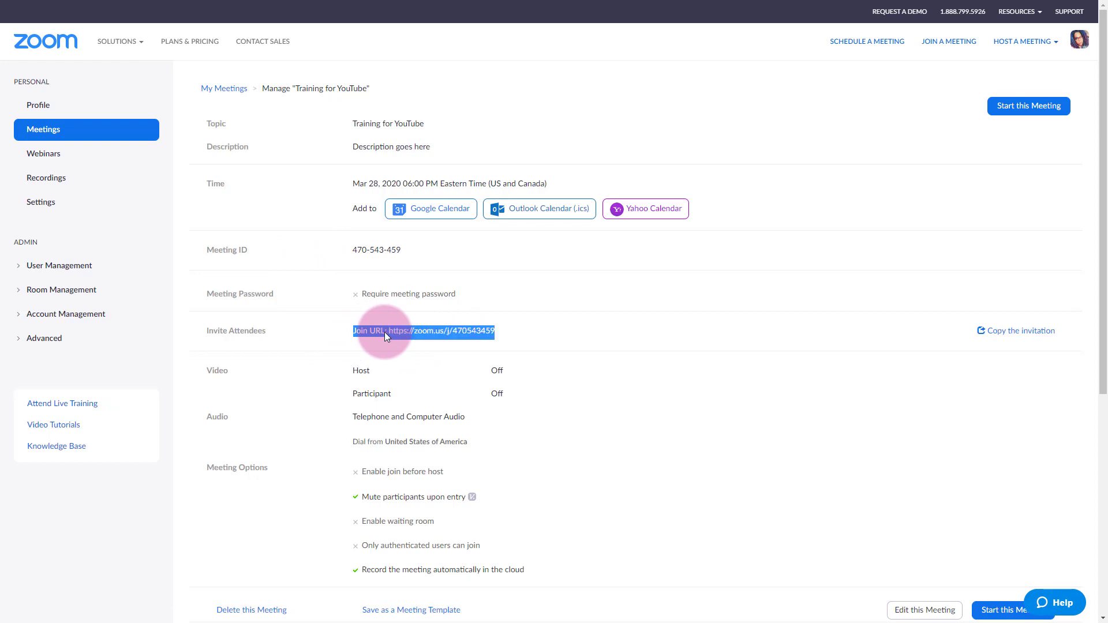
{"action": "left_click", "coordinate": [563, 345]}
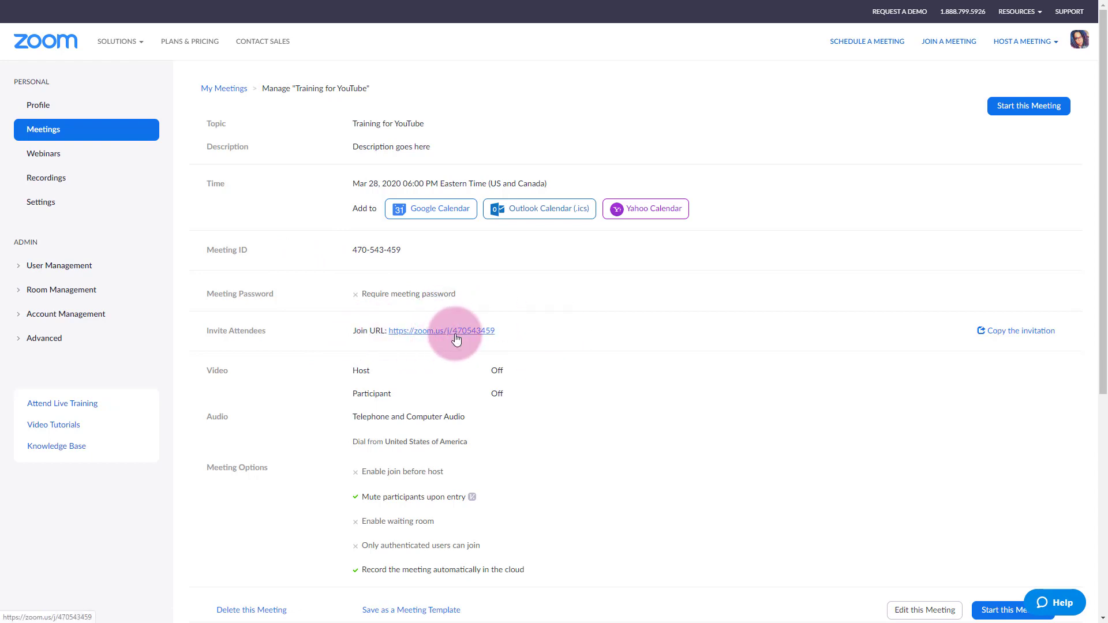
{"action": "double_click", "coordinate": [1016, 328]}
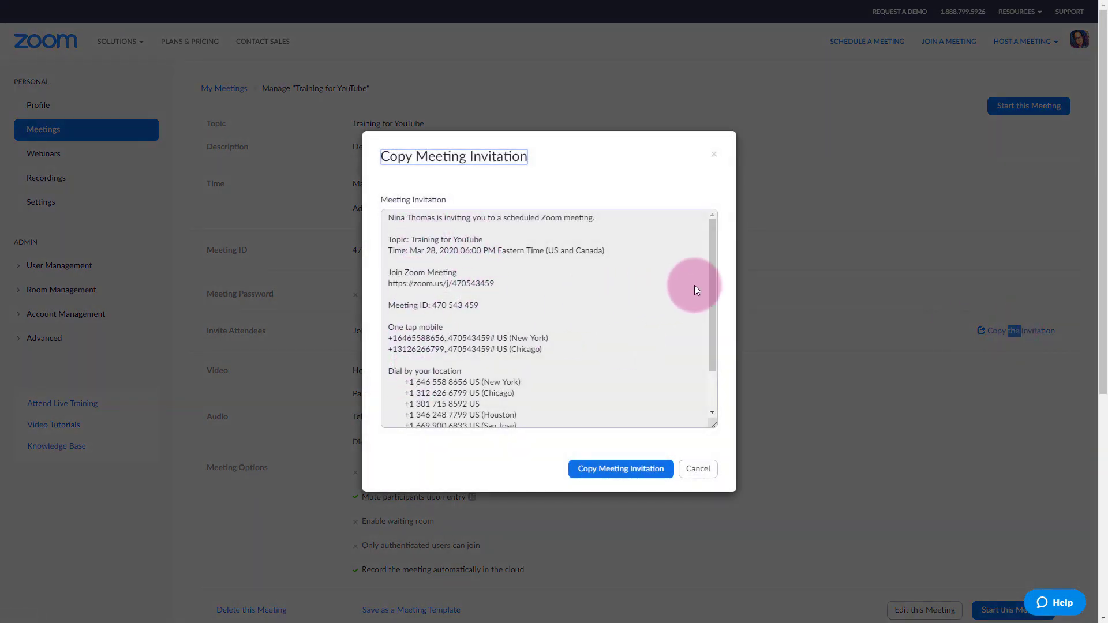
{"action": "left_click_drag", "start_coordinate": [716, 257], "coordinate": [516, 427]}
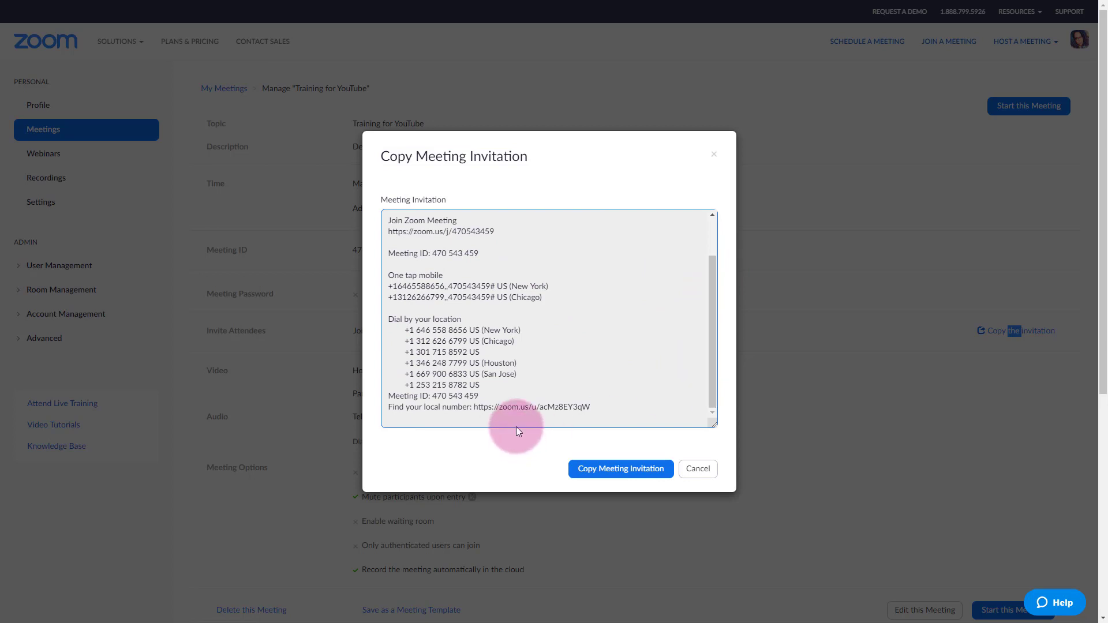
{"action": "left_click_drag", "start_coordinate": [583, 406], "coordinate": [417, 232]}
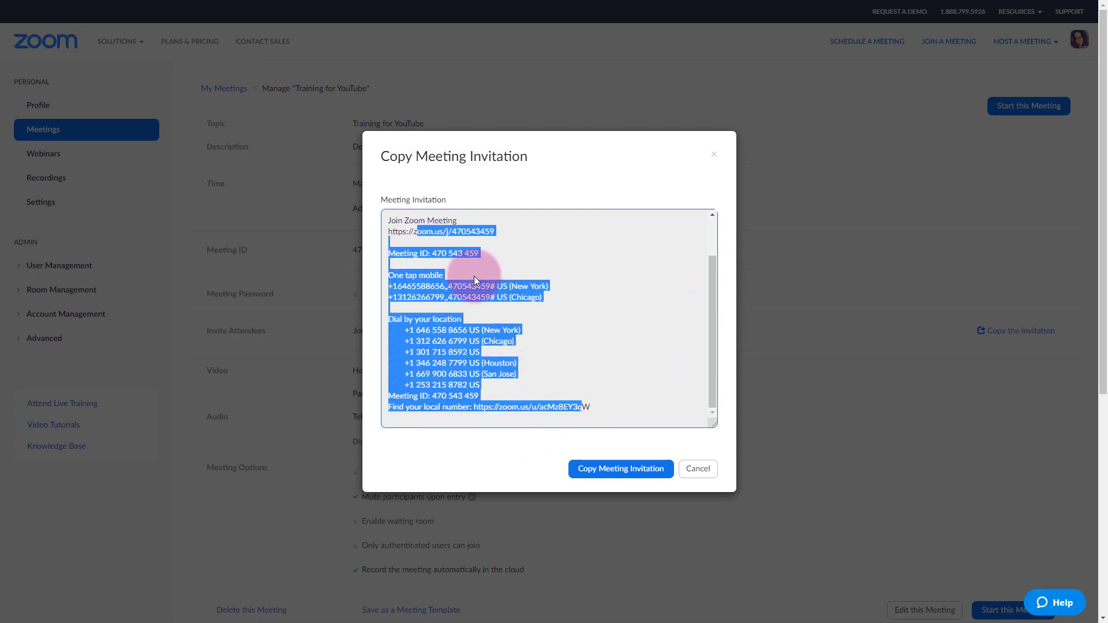
{"action": "left_click", "coordinate": [497, 353]}
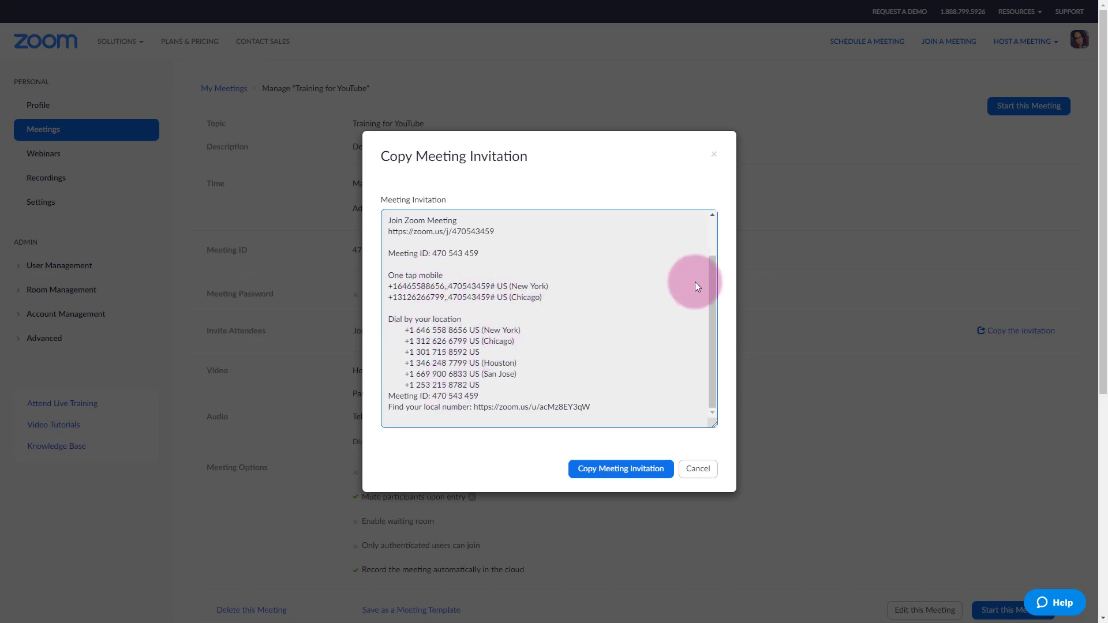
{"action": "mouse_move", "coordinate": [708, 282]}
{"action": "left_mouse_down"}
{"action": "mouse_move", "coordinate": [701, 225]}
{"action": "mouse_move", "coordinate": [691, 292]}
{"action": "left_mouse_up"}
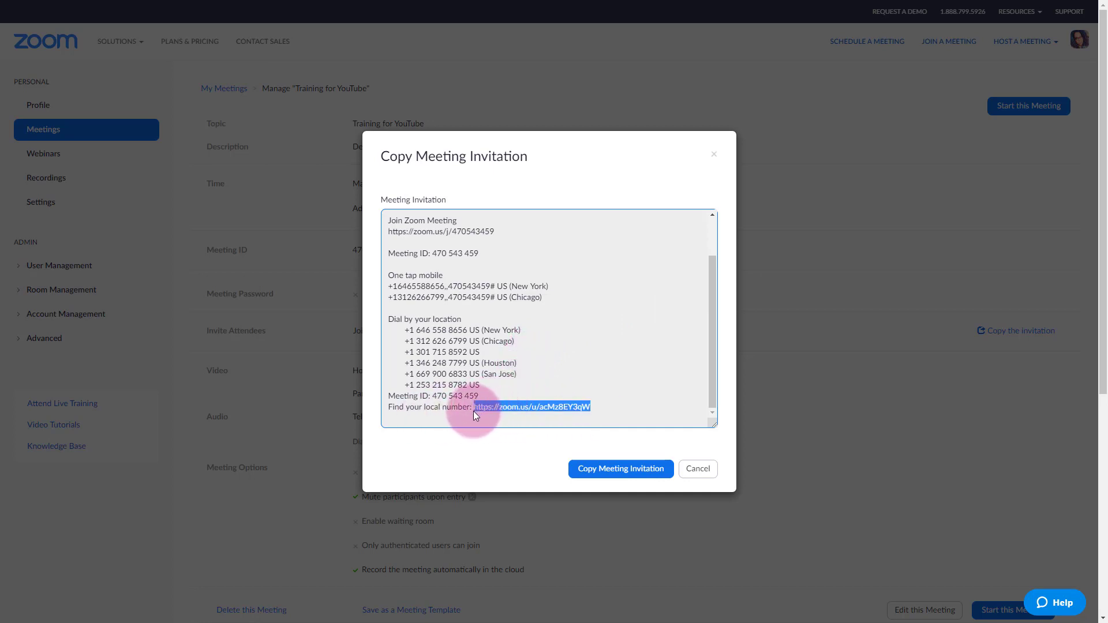
{"action": "left_click", "coordinate": [690, 467]}
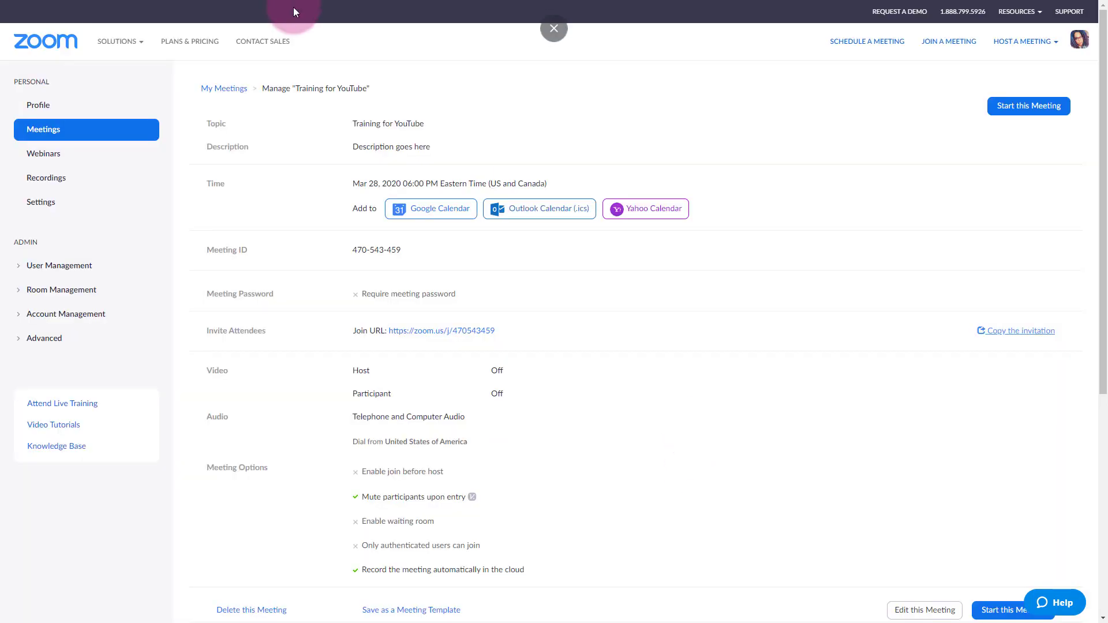
Save the Mar 25 family dinner meeting from the previous meetings as a meeting template, keeping the suggested template name
{"action": "left_click", "coordinate": [71, 133]}
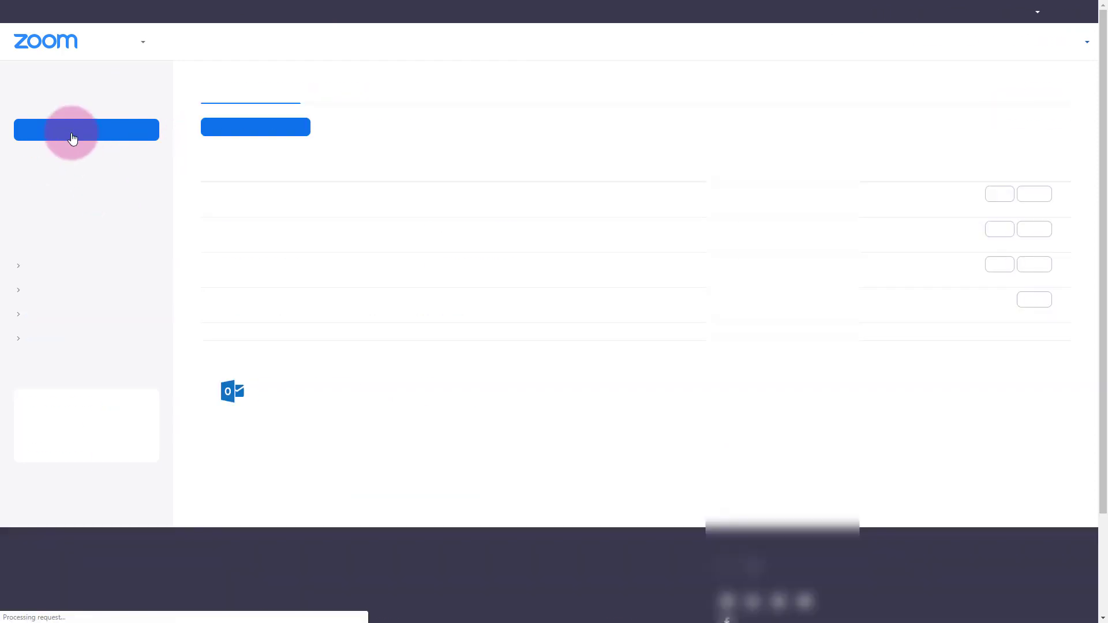
{"action": "left_click", "coordinate": [389, 92]}
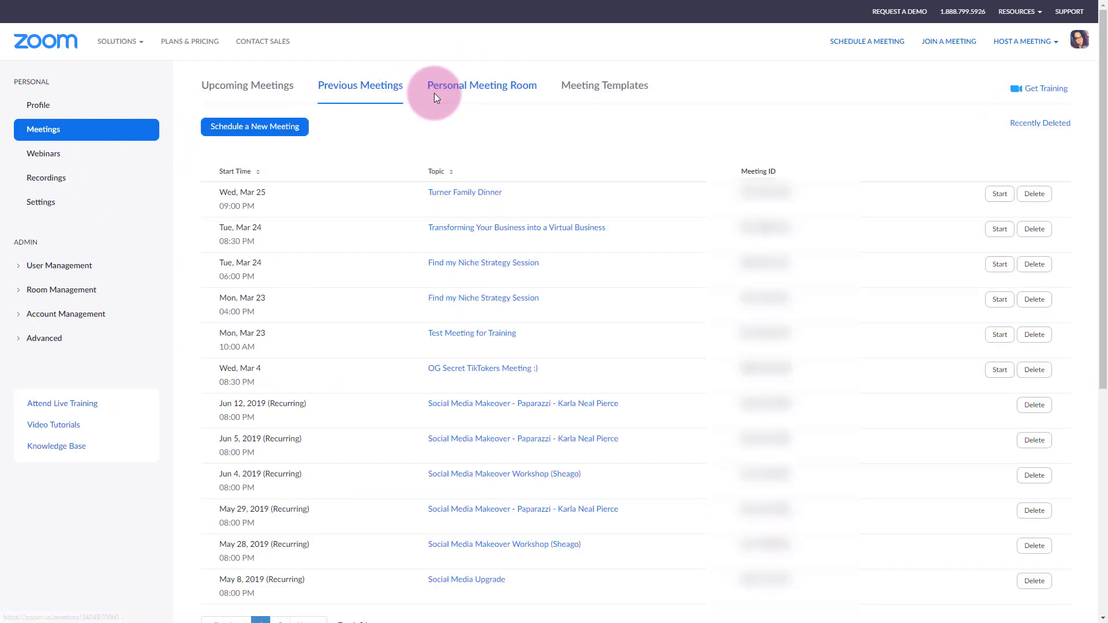
{"action": "left_click", "coordinate": [454, 192]}
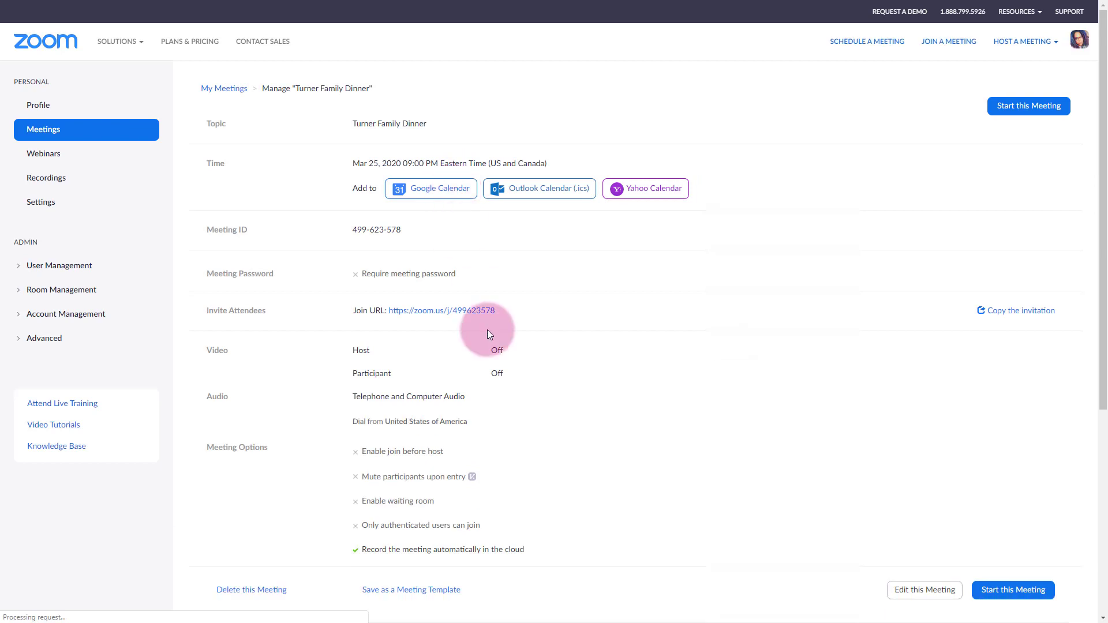
{"action": "scroll", "coordinate": [527, 424], "scroll_direction": "down", "scroll_amount": 3}
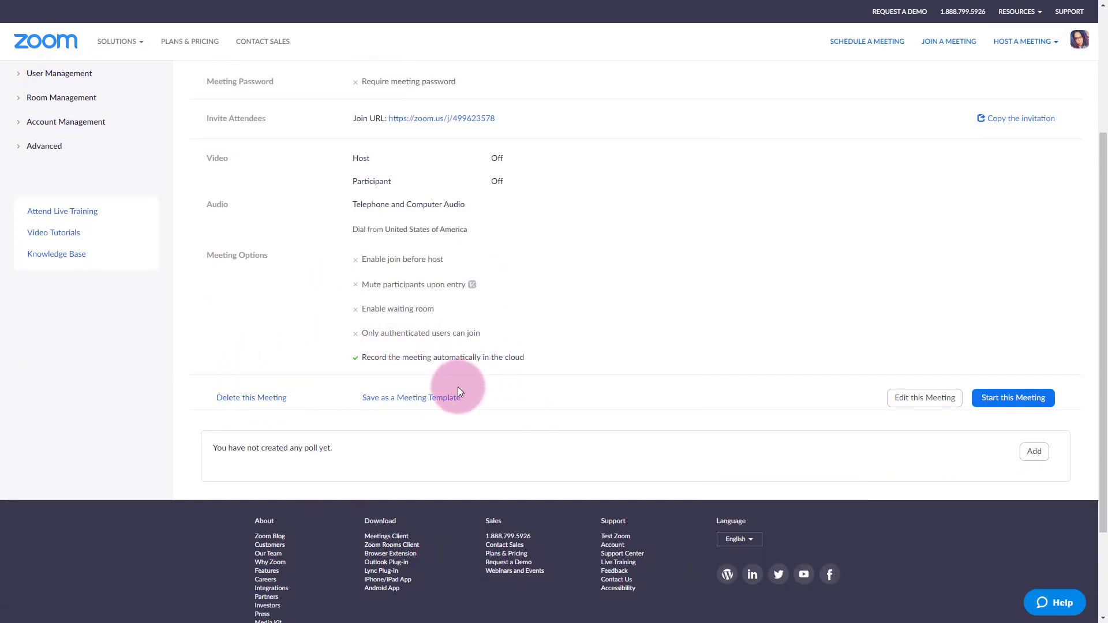
{"action": "left_click", "coordinate": [385, 398]}
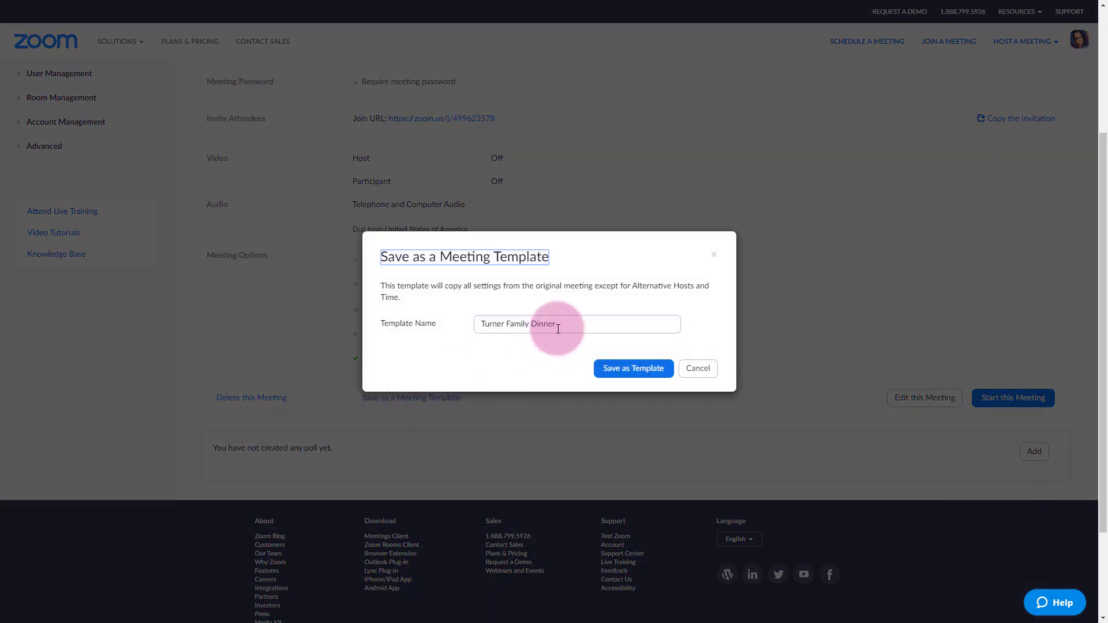
{"action": "left_click", "coordinate": [654, 370]}
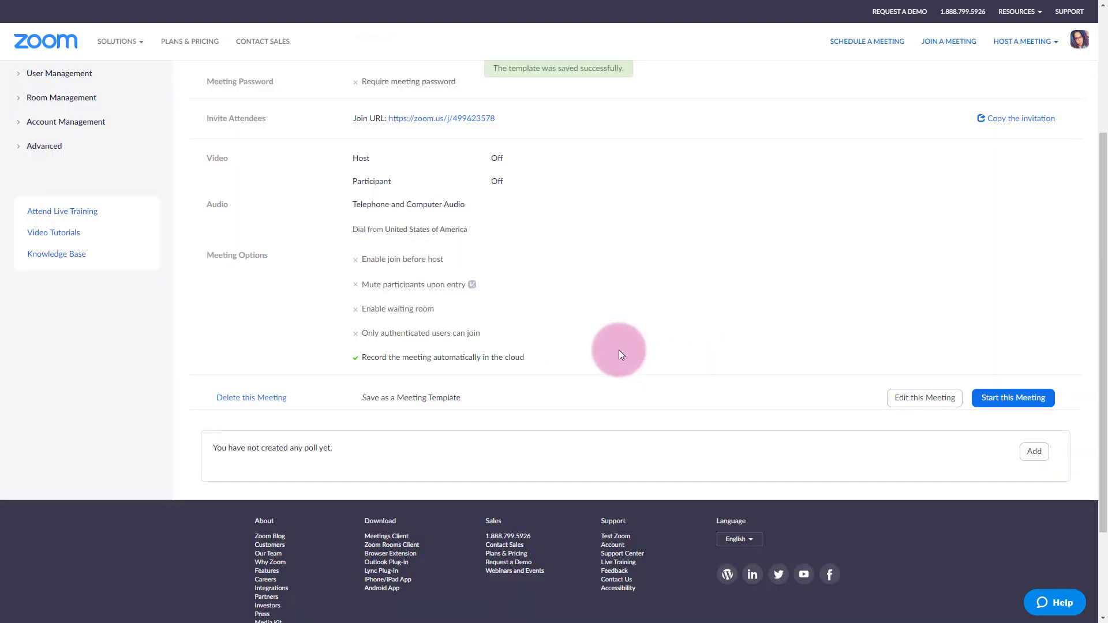
{"action": "scroll", "coordinate": [619, 349], "scroll_direction": "up", "scroll_amount": 3}
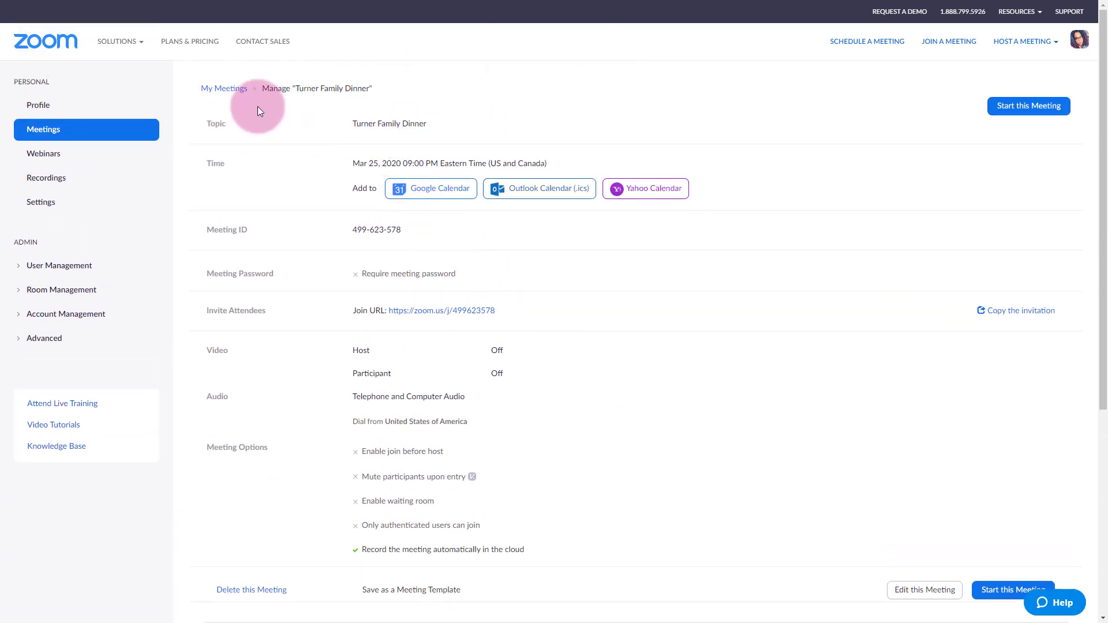
Return to the meetings list and view the personal meeting room details and the saved meeting templates
{"action": "left_click", "coordinate": [225, 90]}
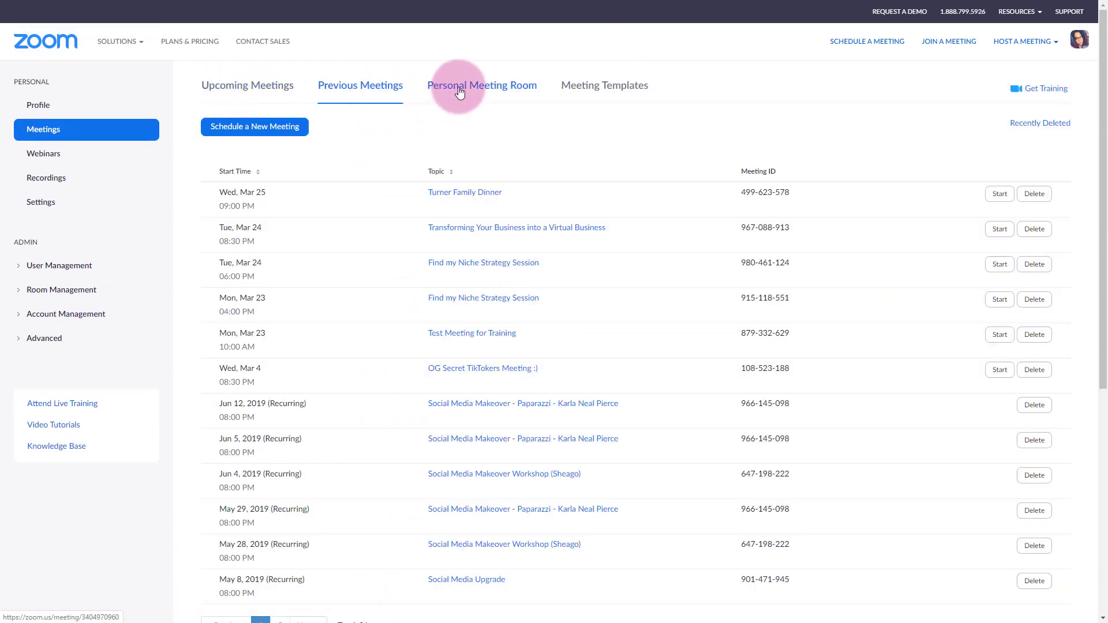
{"action": "left_click", "coordinate": [459, 93]}
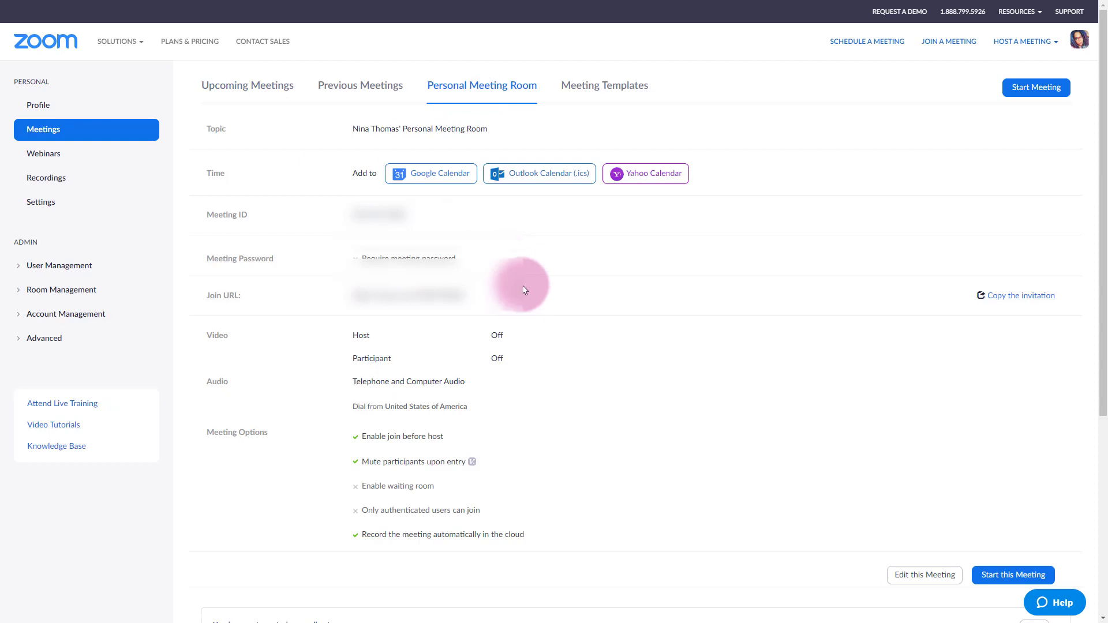
{"action": "left_click", "coordinate": [591, 93]}
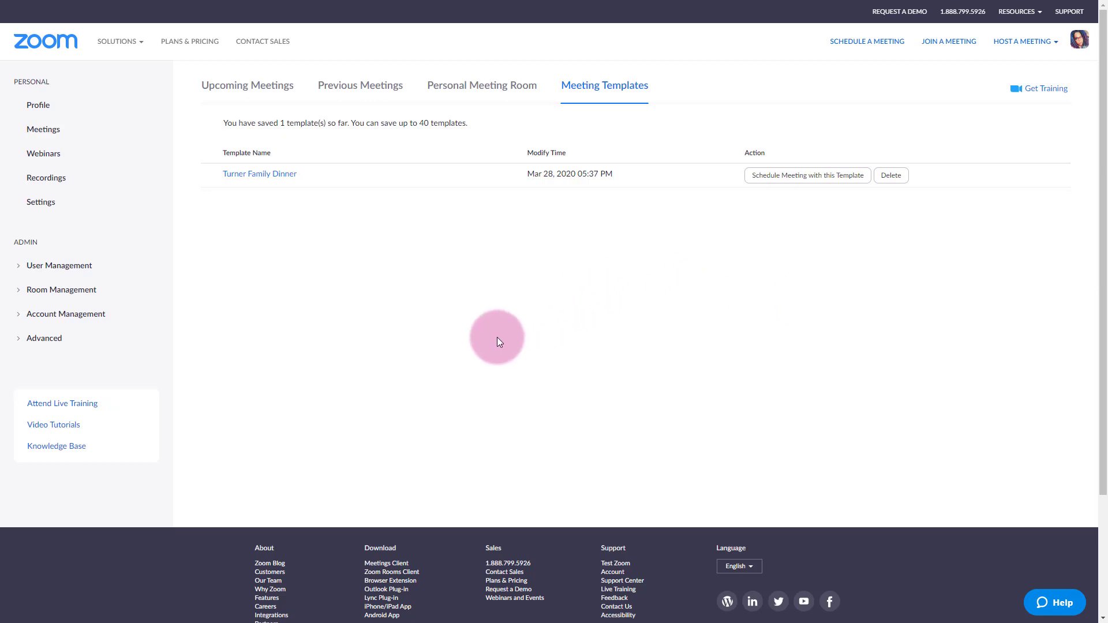
View the list of cloud recordings and the account's recording settings, and return to the recordings list
{"action": "left_click", "coordinate": [55, 180]}
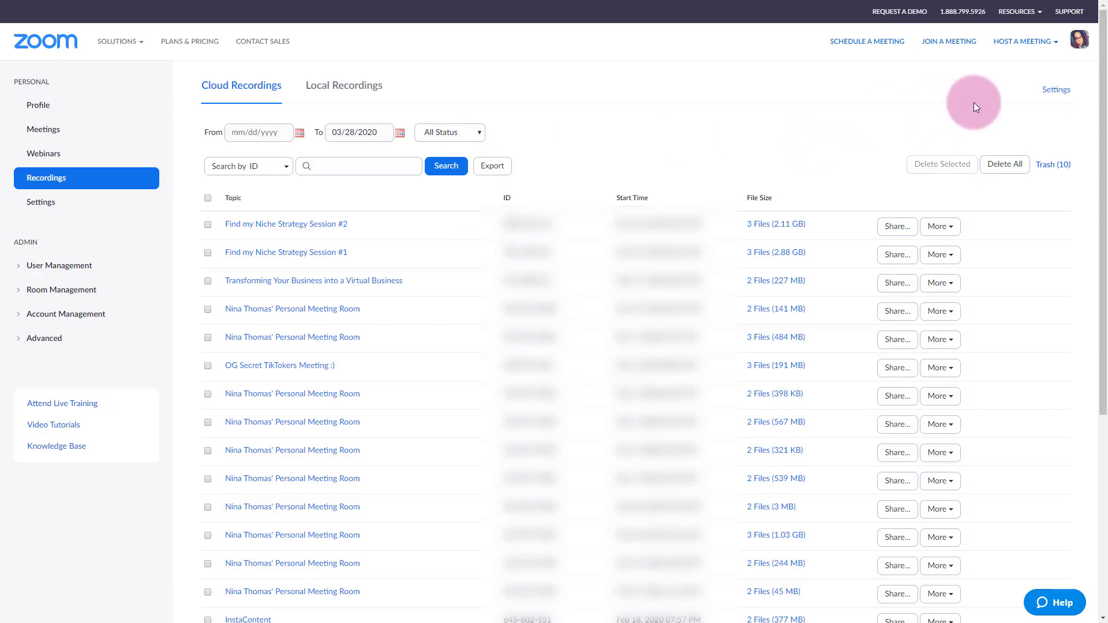
{"action": "left_click", "coordinate": [1060, 90]}
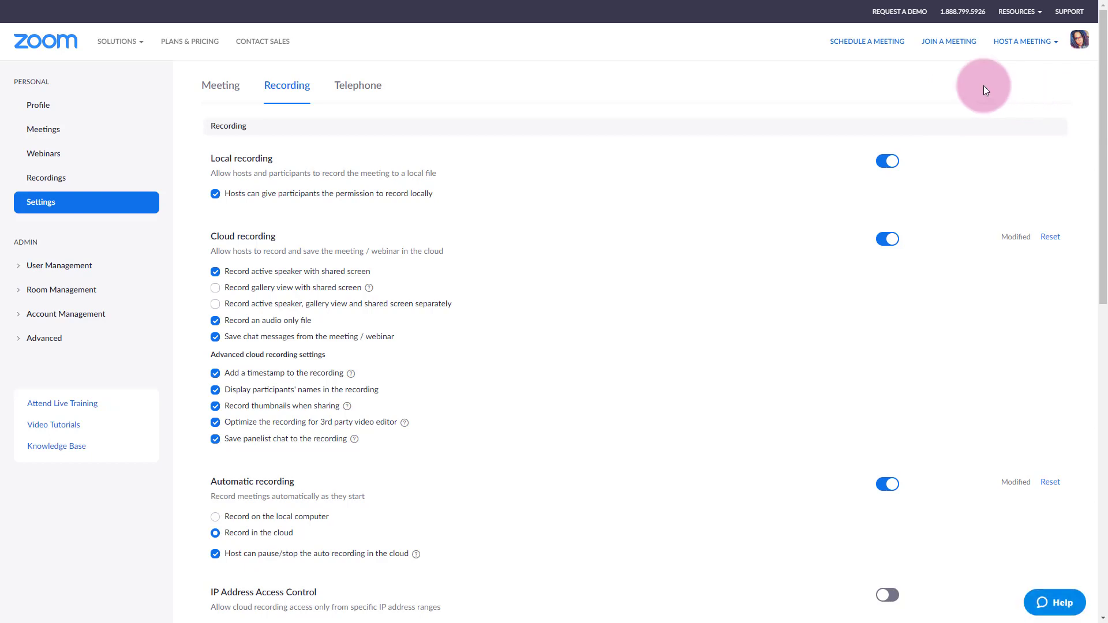
{"action": "left_click", "coordinate": [47, 177]}
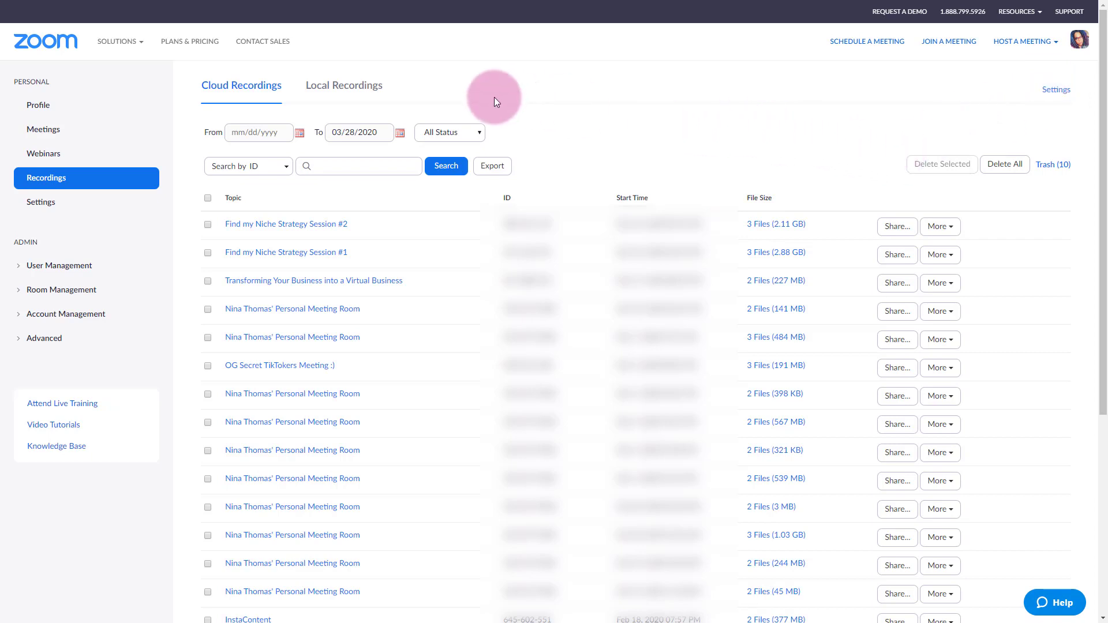
Examine the cloud recordings' date range, status and search-by filter options without changing any of them
{"action": "left_click", "coordinate": [253, 134]}
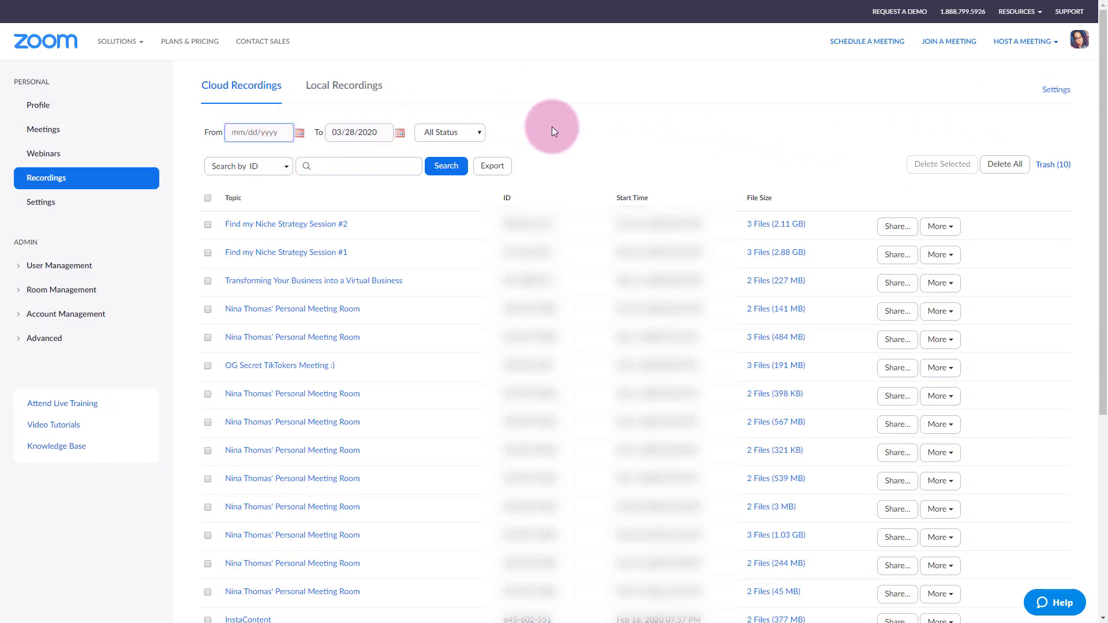
{"action": "left_click", "coordinate": [472, 133]}
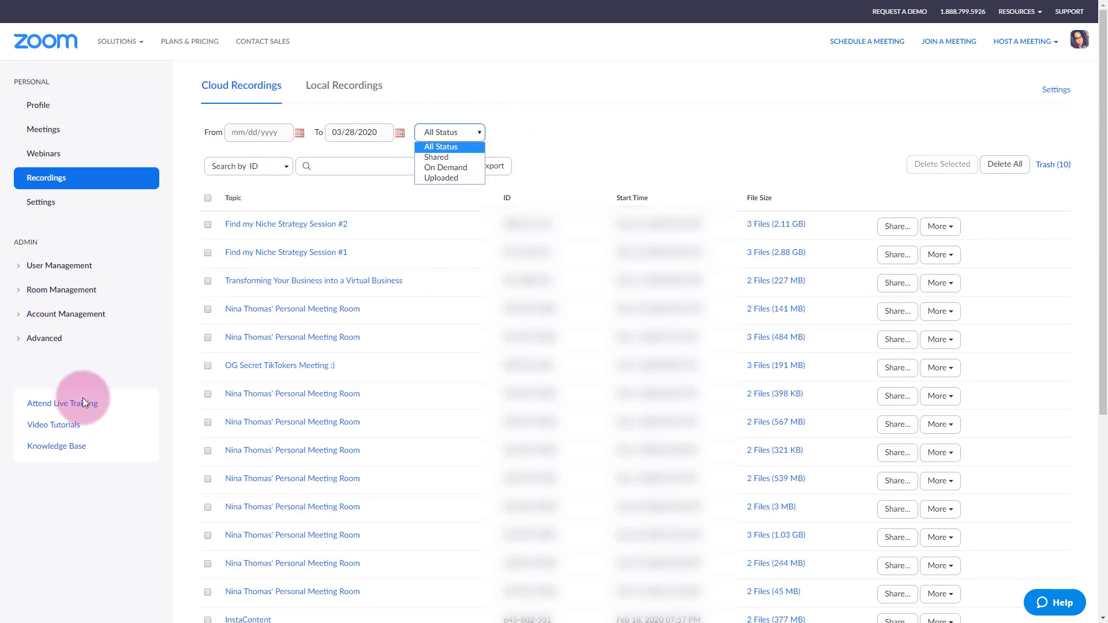
{"action": "key", "text": "Escape"}
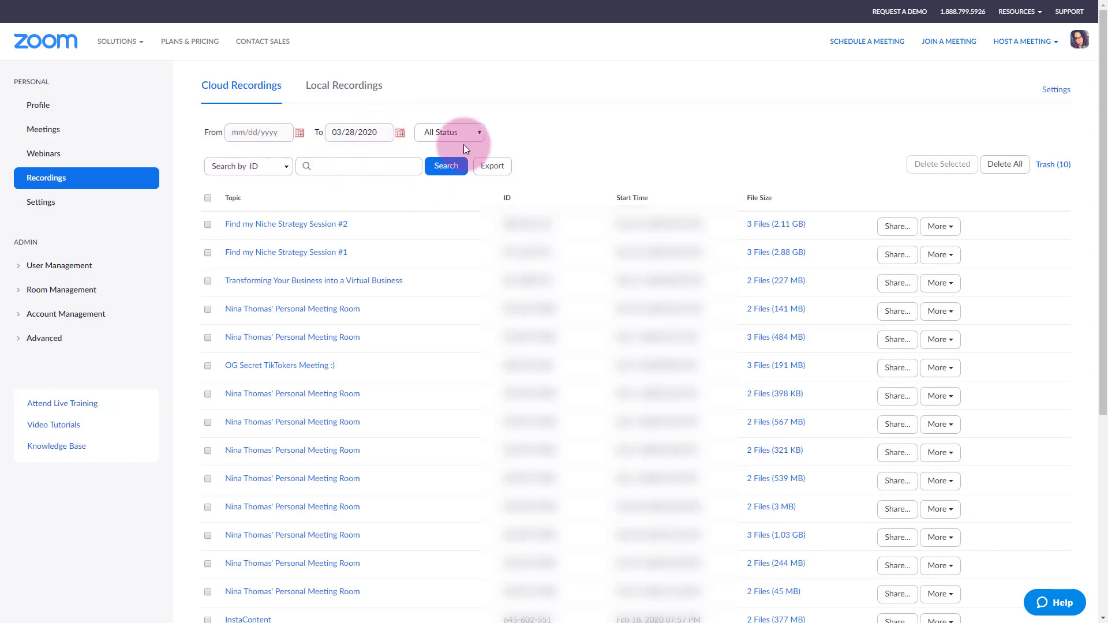
{"action": "left_click", "coordinate": [285, 168]}
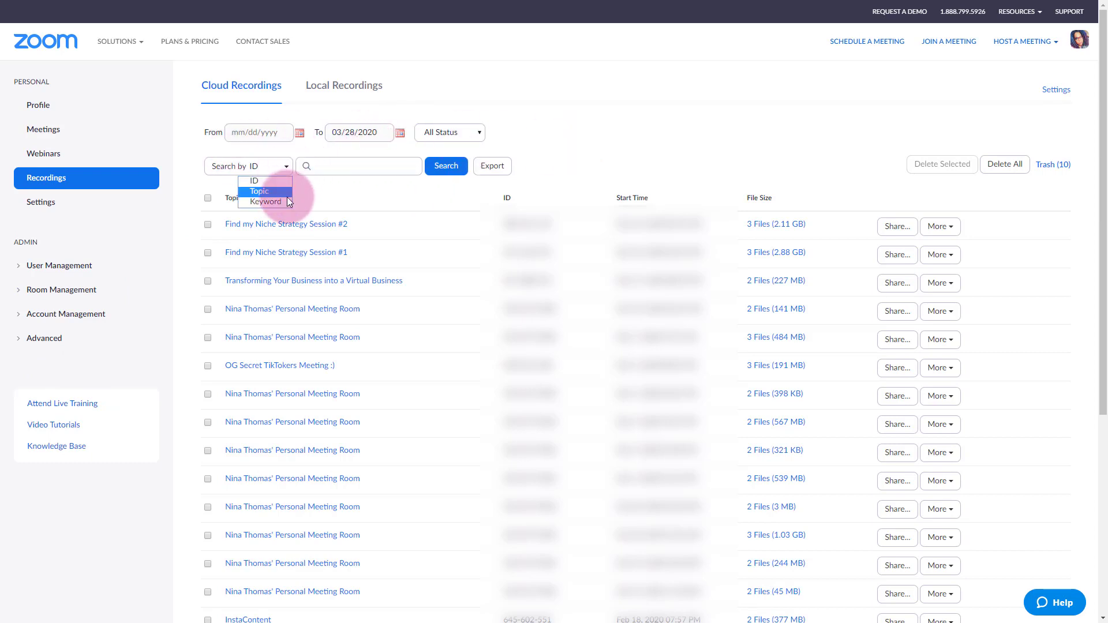
{"action": "left_click", "coordinate": [617, 143]}
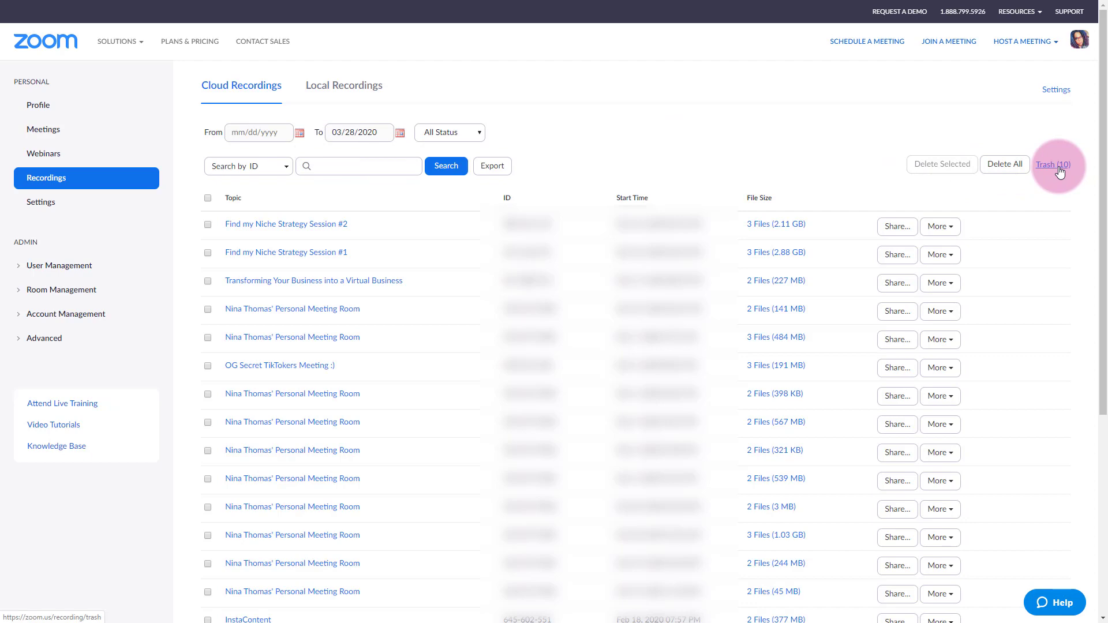
Set the "Find my Niche Strategy Session #2" cloud recording to be shared publicly with on-demand registration required
{"action": "left_click", "coordinate": [897, 231]}
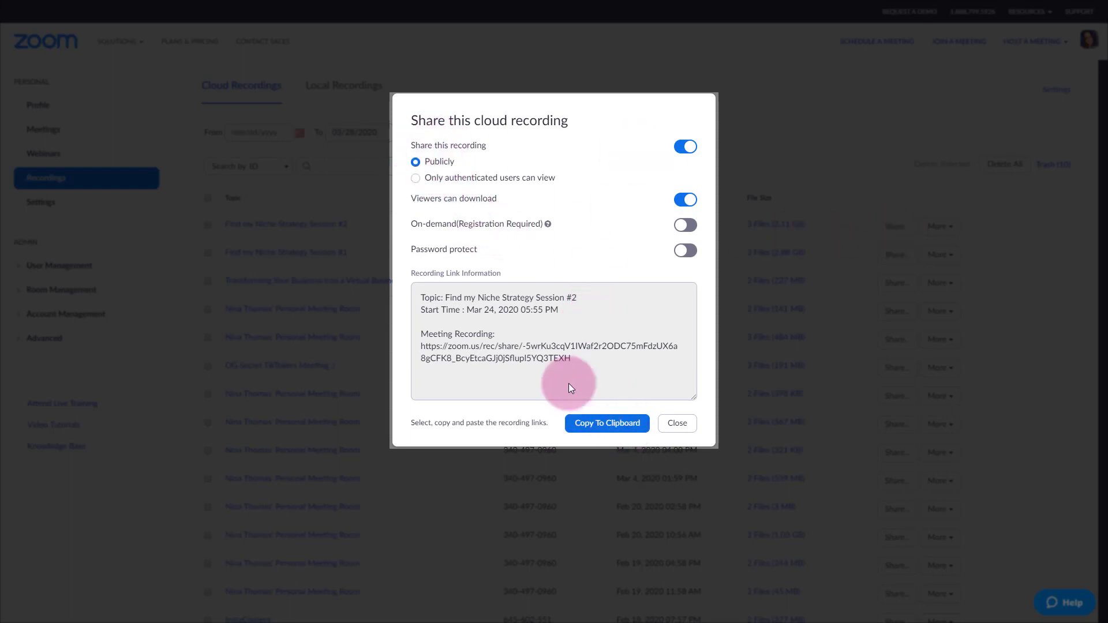
{"action": "double_click", "coordinate": [417, 180]}
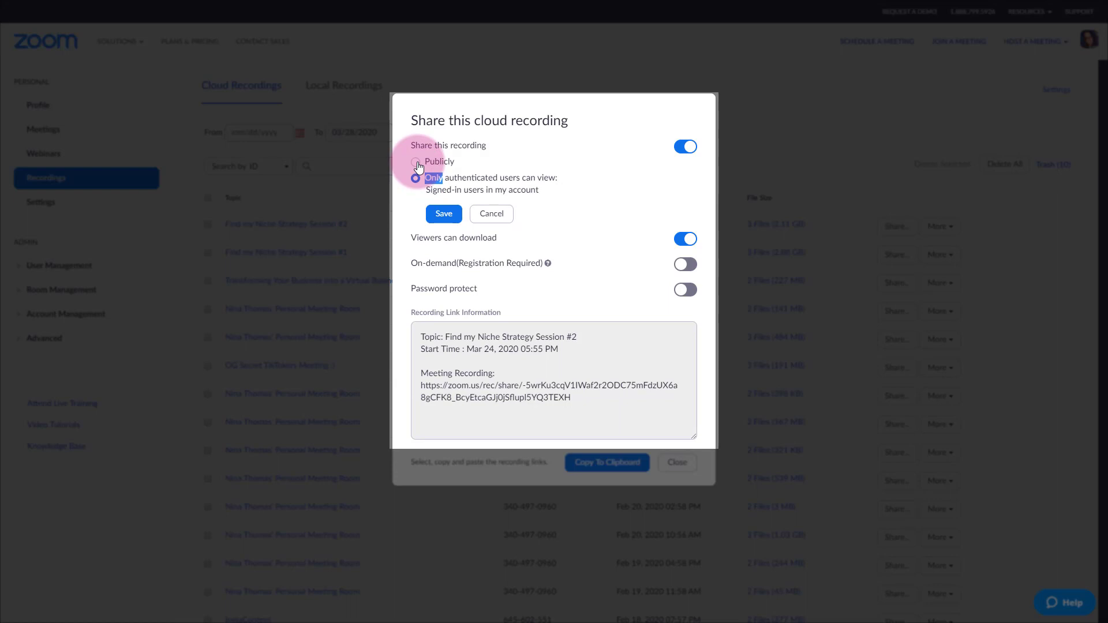
{"action": "left_click", "coordinate": [416, 163]}
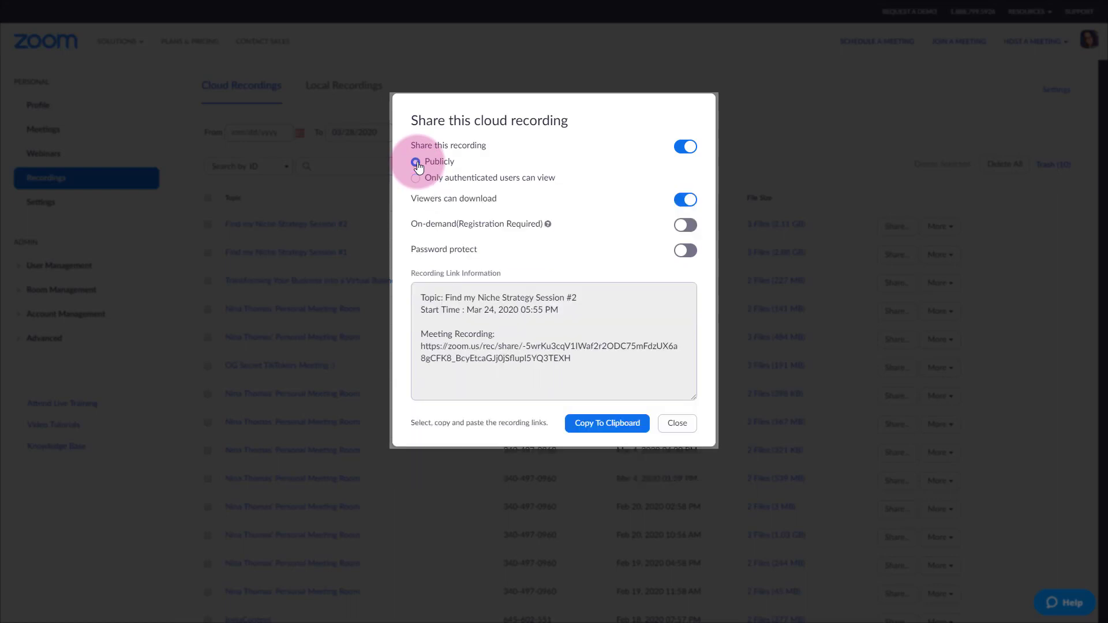
{"action": "left_click", "coordinate": [681, 226]}
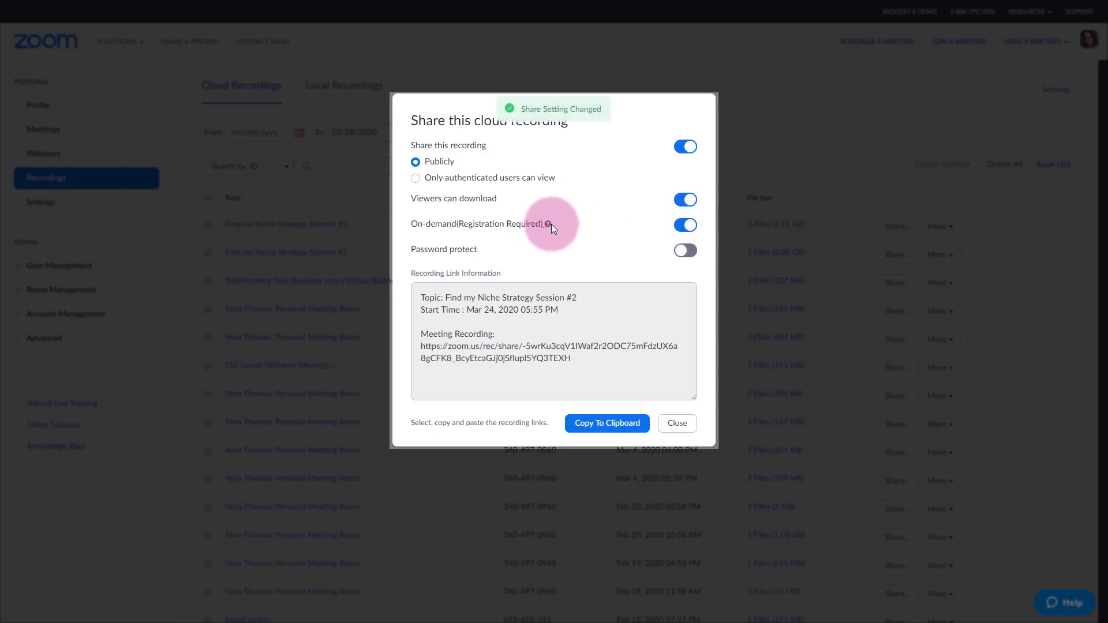
Turn off on-demand registration for the "Find my Niche Strategy Session #2" cloud recording and close its sharing settings
{"action": "left_click", "coordinate": [684, 226]}
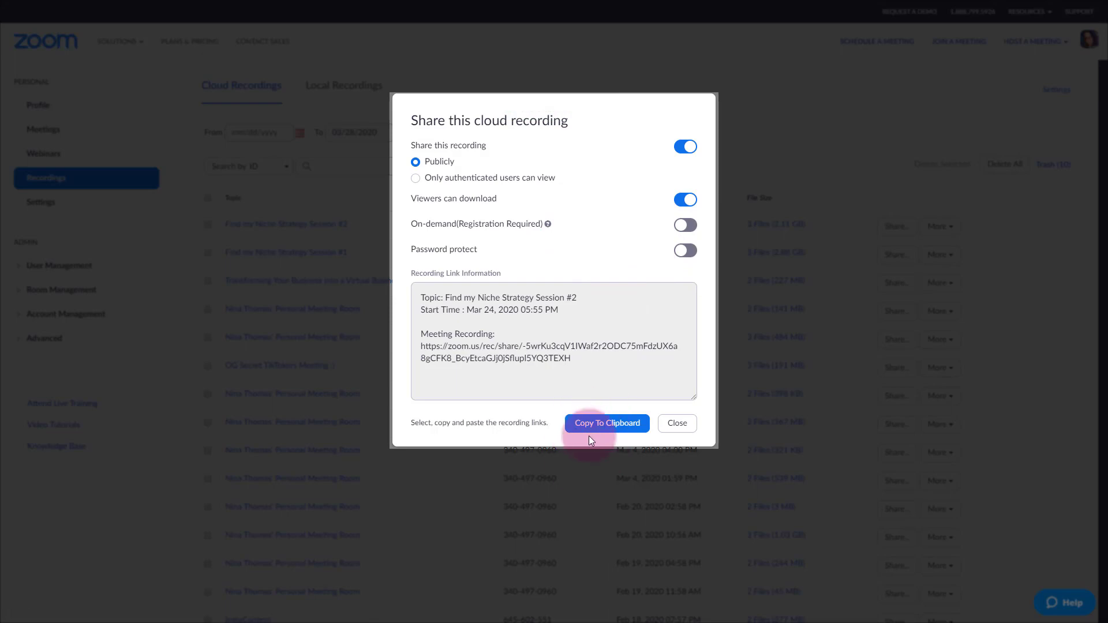
{"action": "left_click", "coordinate": [680, 423]}
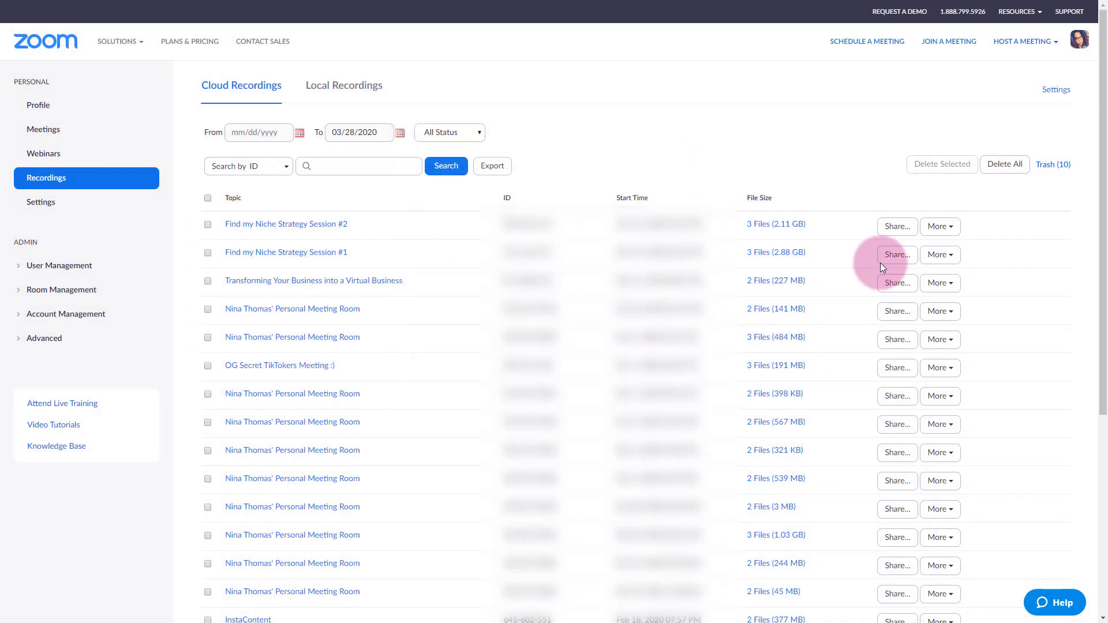
View the additional actions for the "Find my Niche Strategy Session #2" recording and the list of local recordings
{"action": "left_click", "coordinate": [953, 229]}
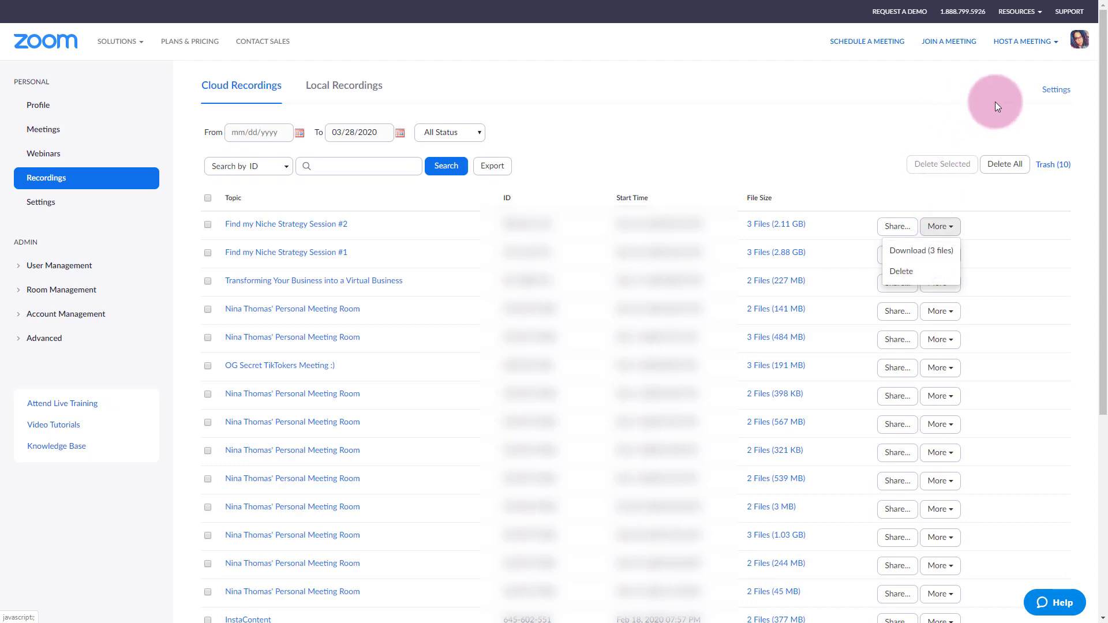
{"action": "left_click", "coordinate": [358, 94]}
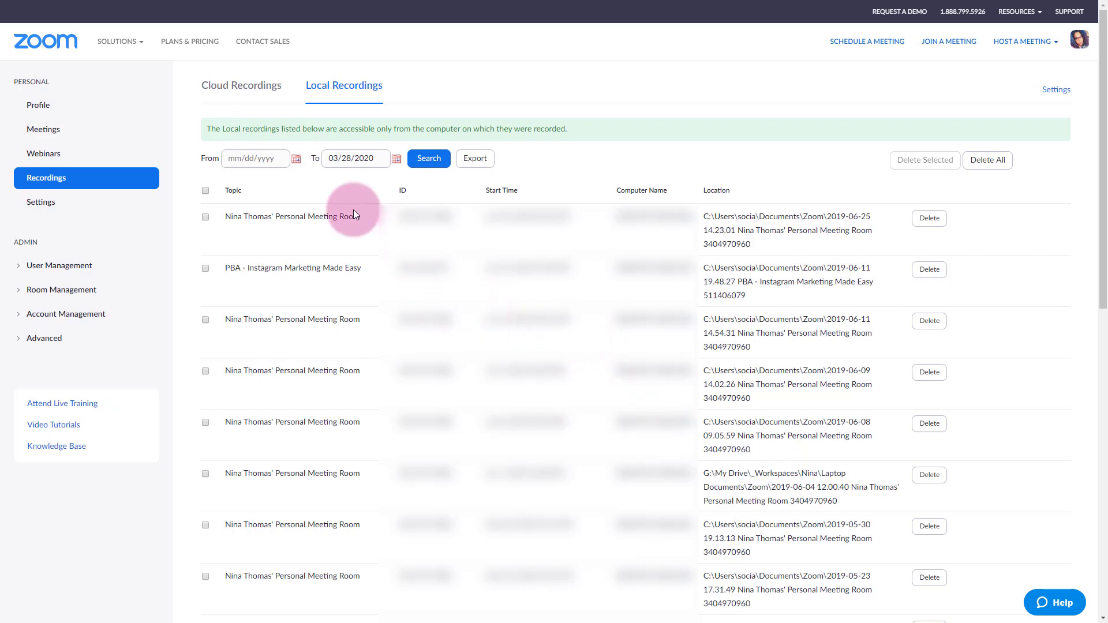
Turn off local recording in the account's recording settings and accept the effect on automatic recording
{"action": "left_click", "coordinate": [56, 211]}
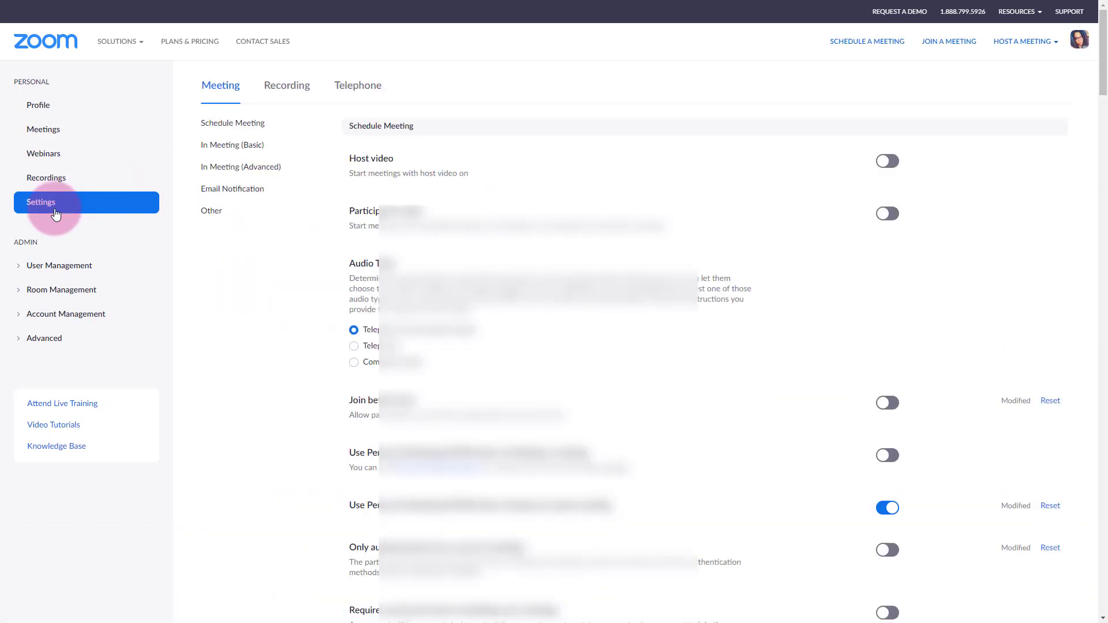
{"action": "left_click", "coordinate": [281, 96]}
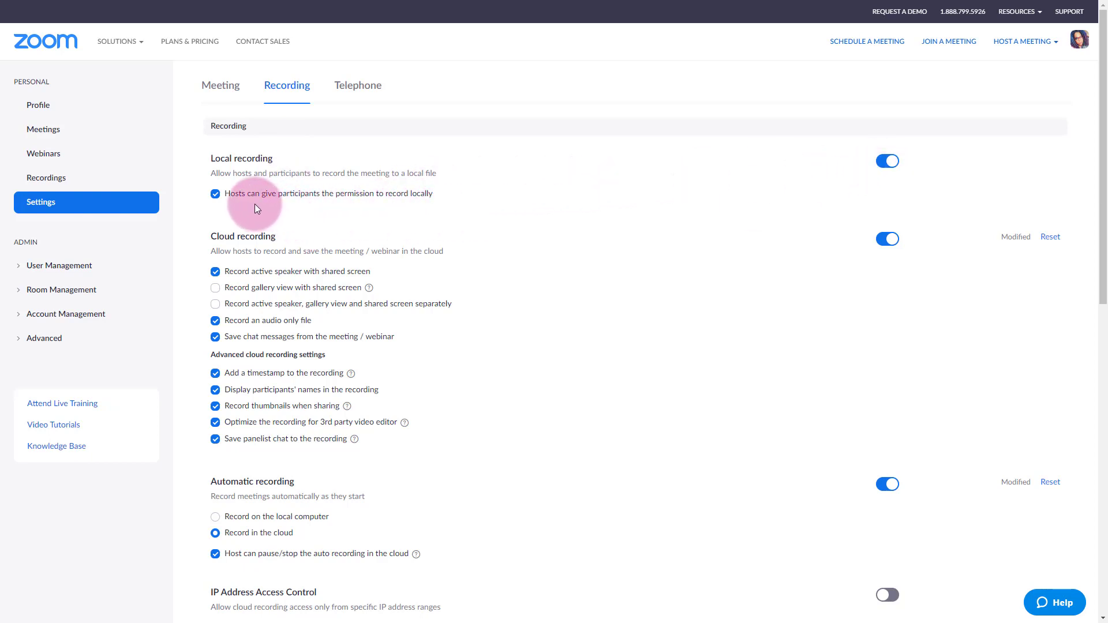
{"action": "left_click", "coordinate": [887, 165]}
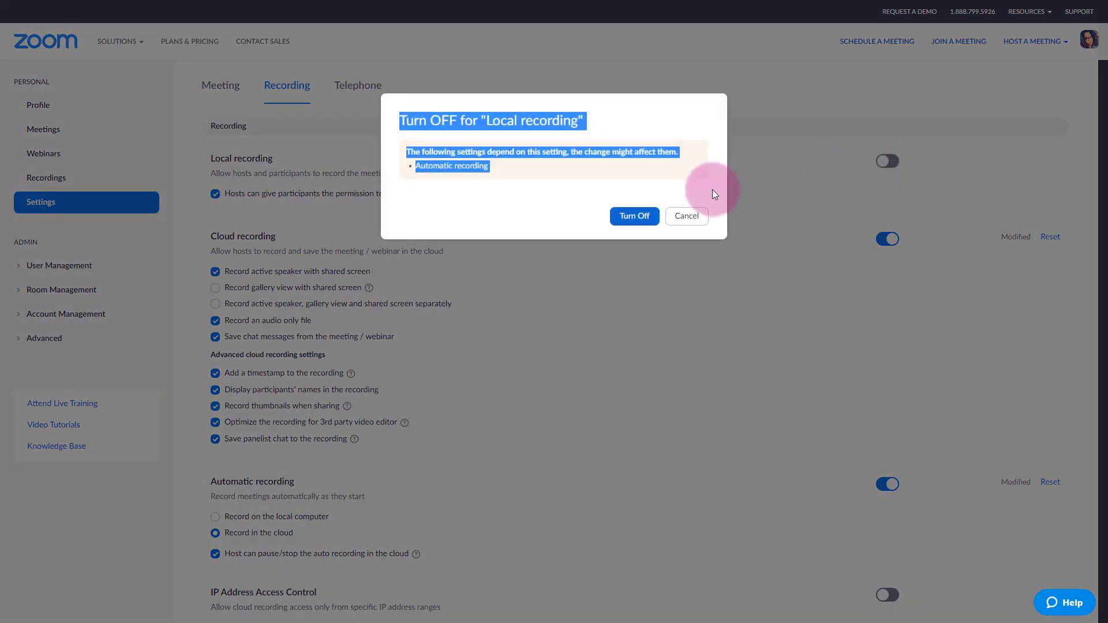
{"action": "left_click", "coordinate": [637, 211]}
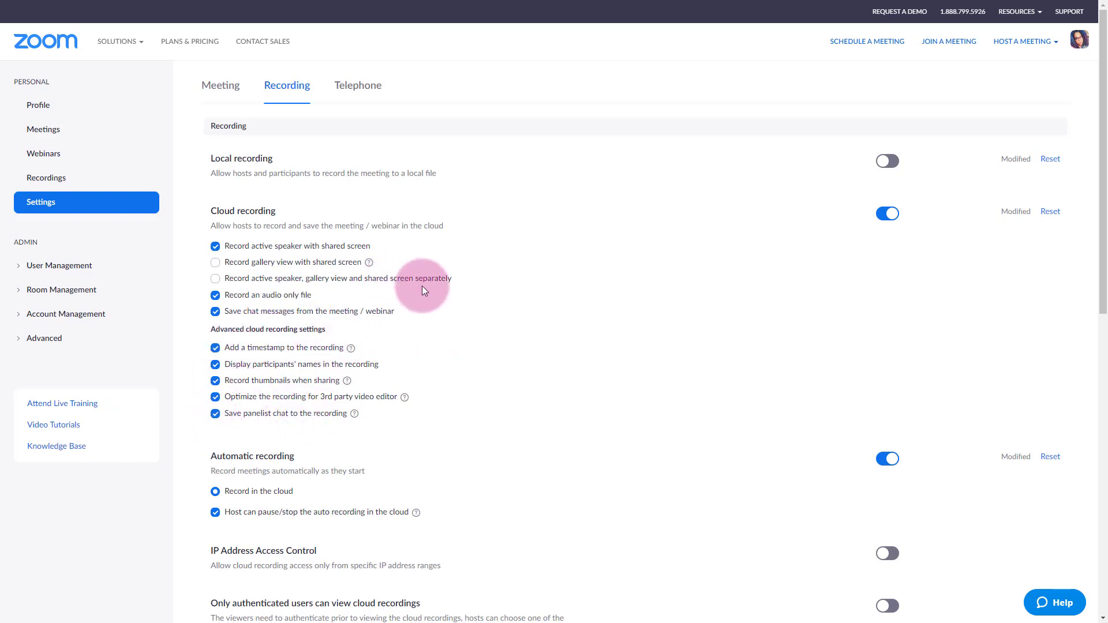
Examine the cloud recording, automatic recording, access control, deletion and recording disclaimer settings without changing any of them
{"action": "scroll", "coordinate": [422, 288], "scroll_direction": "down", "scroll_amount": 2}
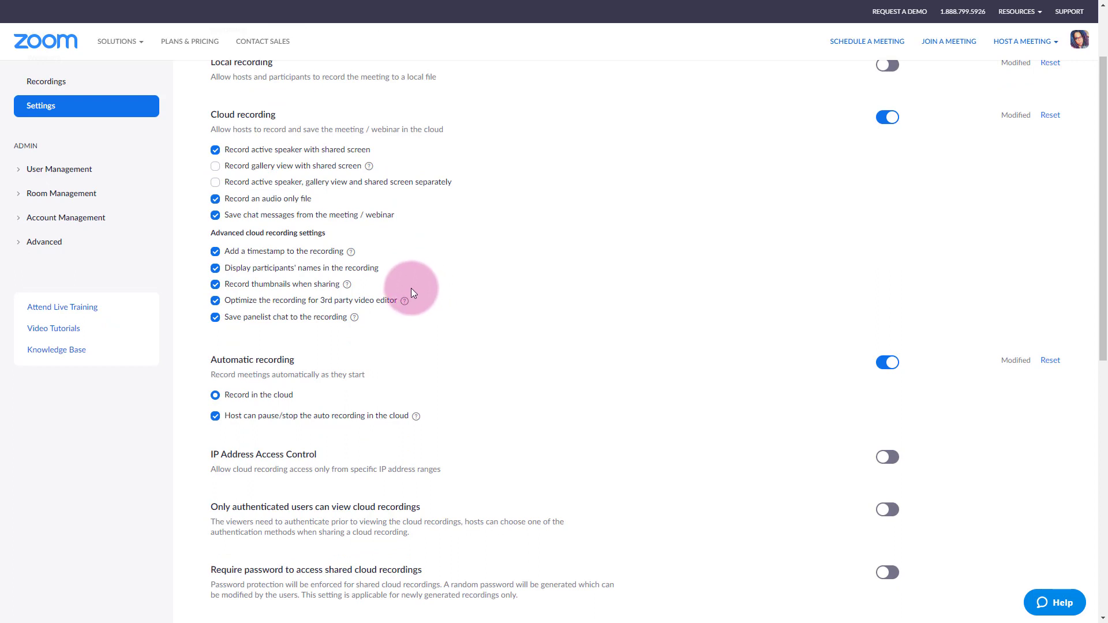
{"action": "mouse_move", "coordinate": [350, 253]}
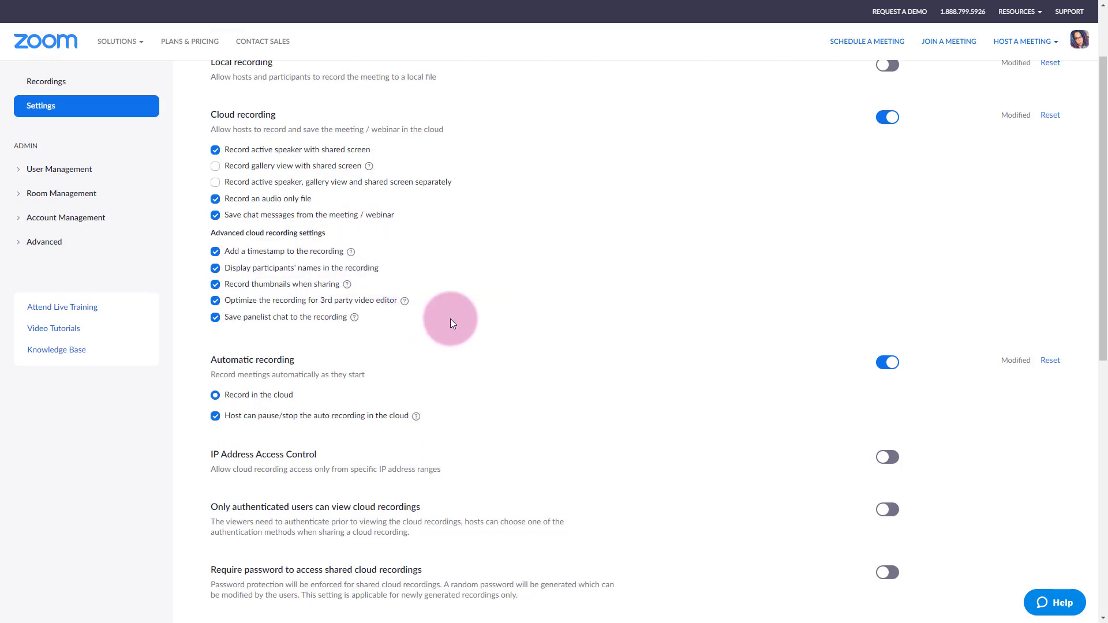
{"action": "scroll", "coordinate": [450, 320], "scroll_direction": "down", "scroll_amount": 3}
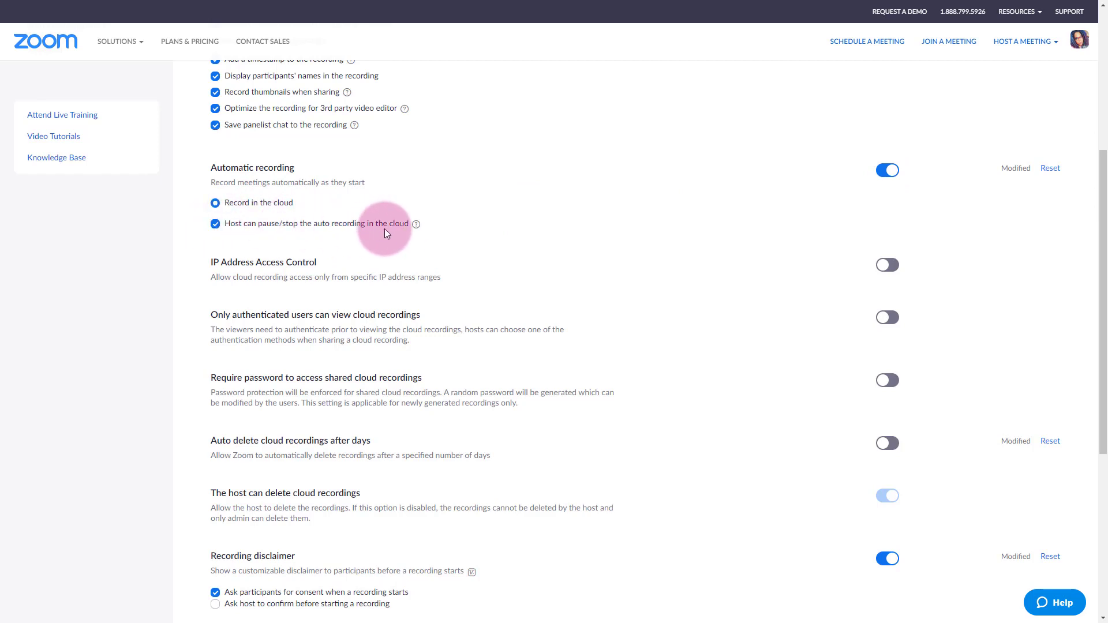
{"action": "scroll", "coordinate": [533, 271], "scroll_direction": "down", "scroll_amount": 2}
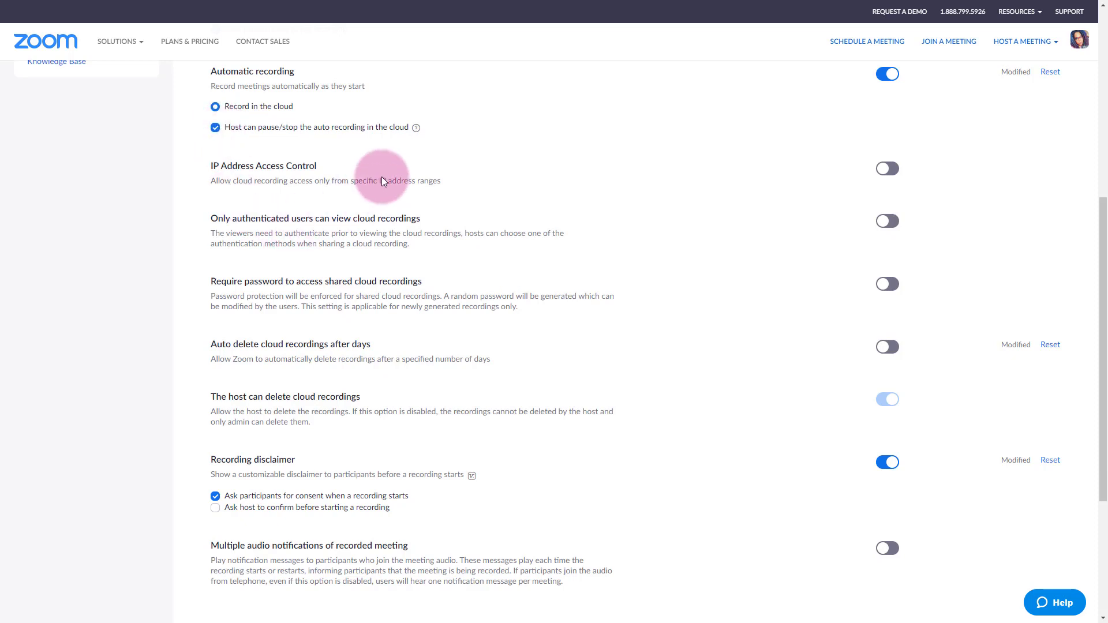
{"action": "scroll", "coordinate": [382, 176], "scroll_direction": "down", "scroll_amount": 1}
{"action": "scroll", "coordinate": [382, 179], "scroll_direction": "down", "scroll_amount": 1}
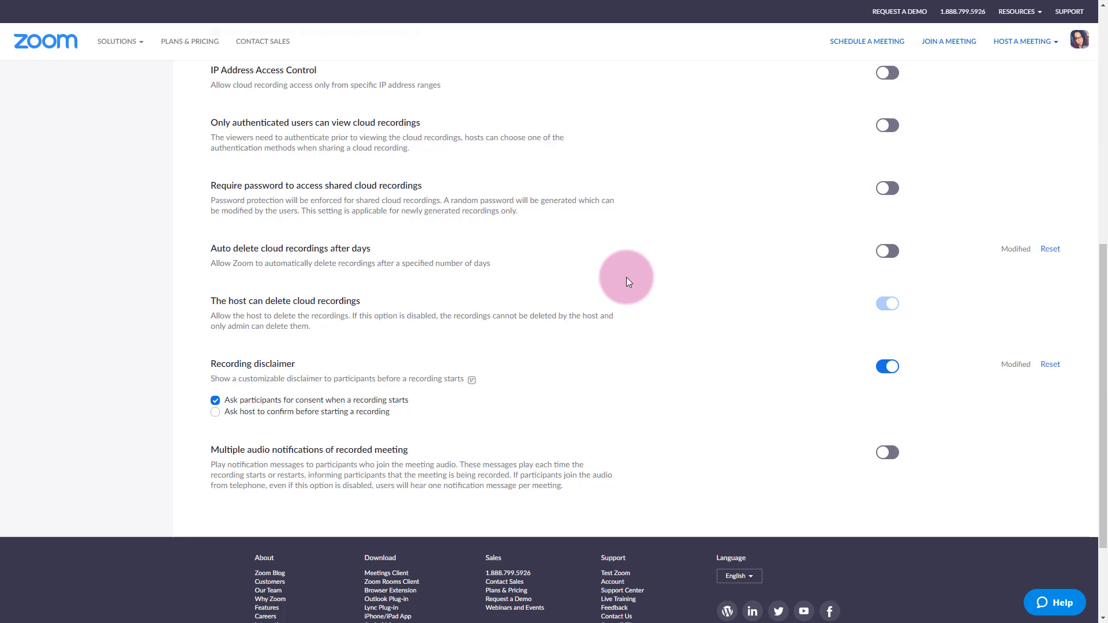
{"action": "scroll", "coordinate": [455, 280], "scroll_direction": "down", "scroll_amount": 2}
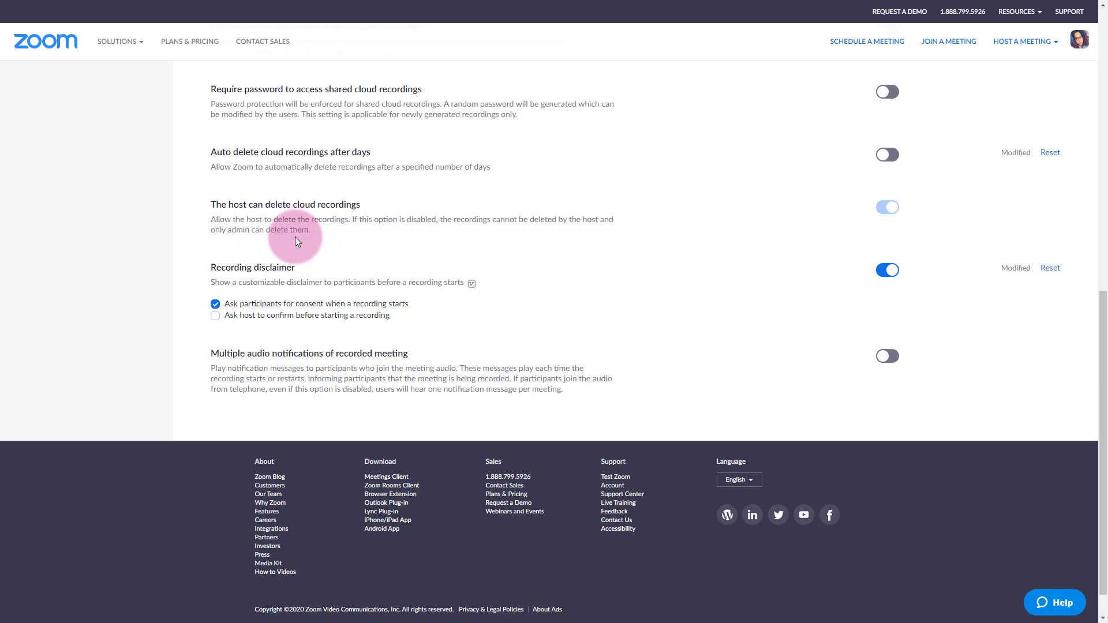
{"action": "scroll", "coordinate": [296, 241], "scroll_direction": "down", "scroll_amount": 1}
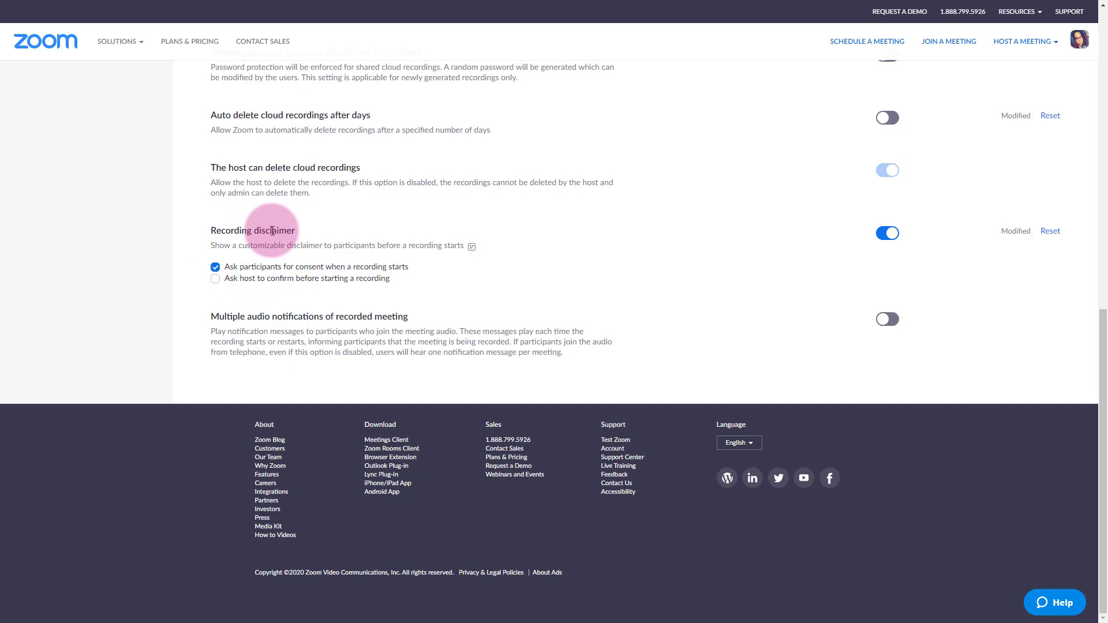
{"action": "scroll", "coordinate": [273, 231], "scroll_direction": "up", "scroll_amount": 10}
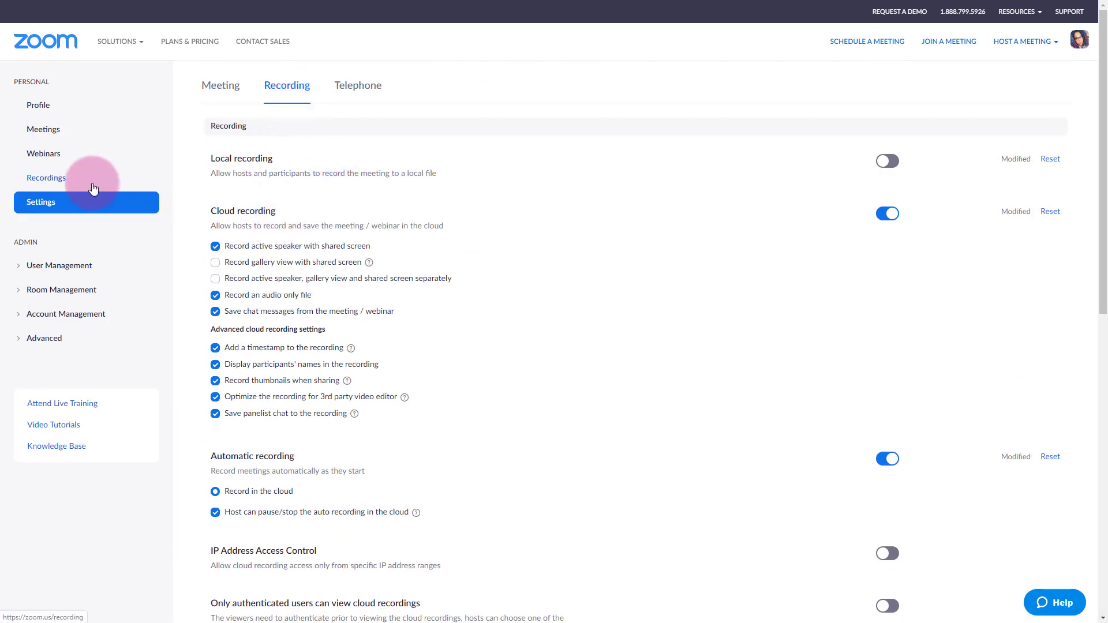
Play the "Find my Niche Strategy Session #2" cloud recording's video, pause it, and view its chat messages
{"action": "left_click", "coordinate": [46, 178]}
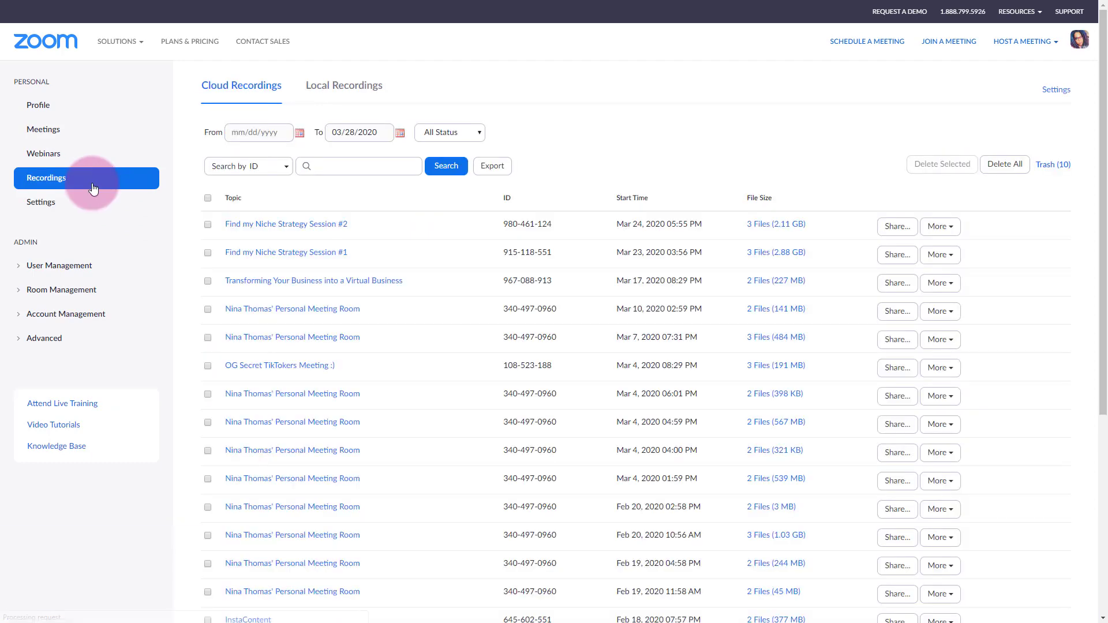
{"action": "left_click", "coordinate": [305, 226]}
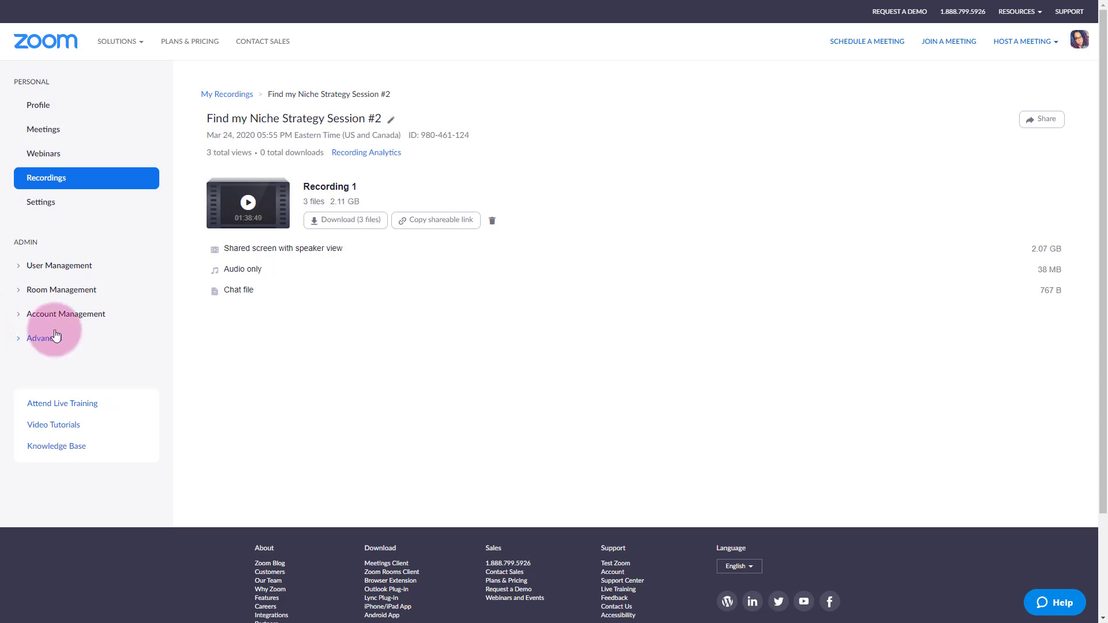
{"action": "left_click", "coordinate": [264, 220]}
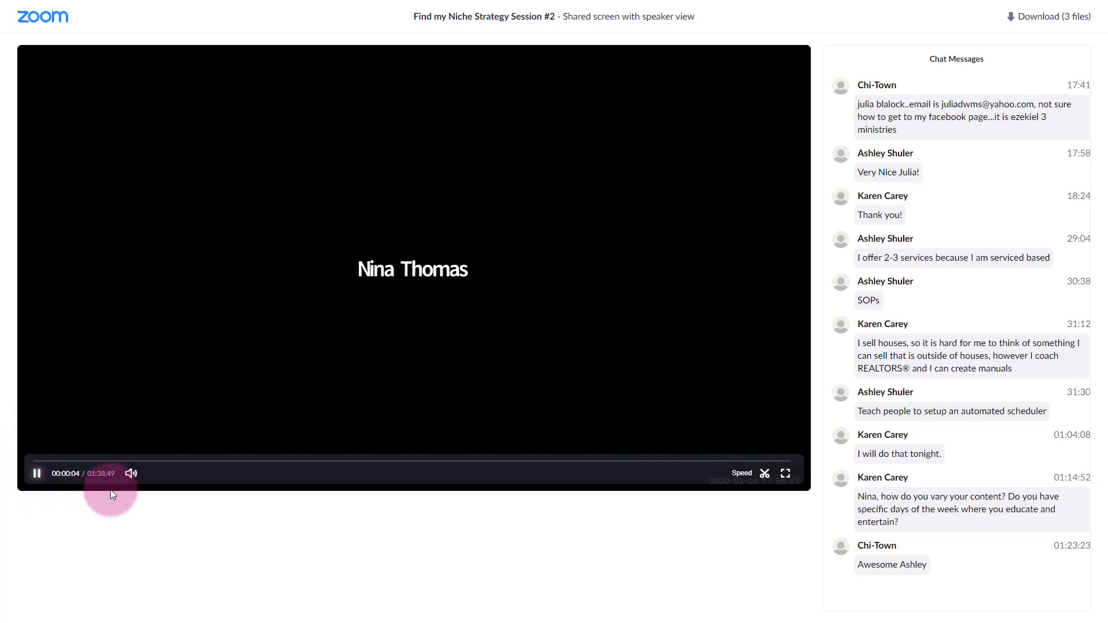
{"action": "left_click", "coordinate": [41, 480]}
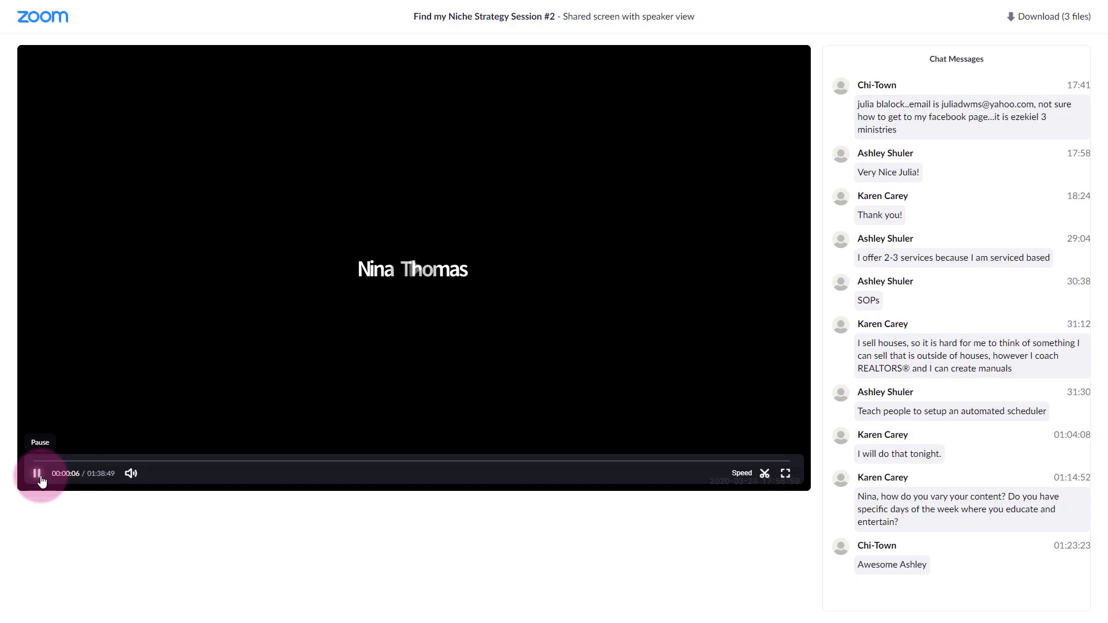
{"action": "left_click", "coordinate": [871, 301]}
{"action": "left_click", "coordinate": [908, 167]}
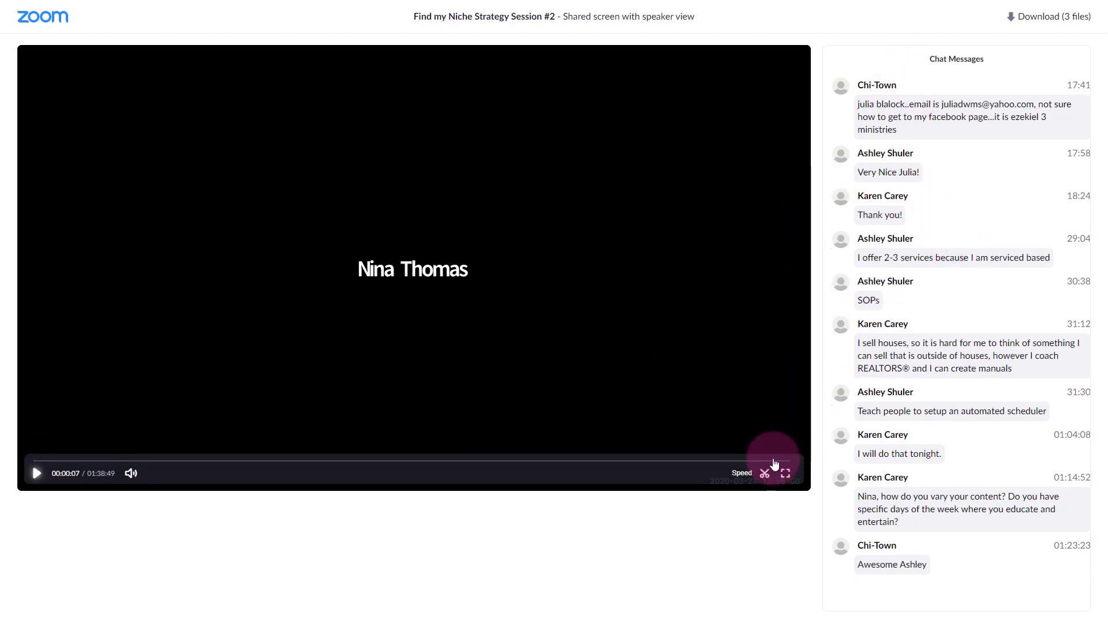
Try a playback range starting at 00:00:01 for the recording, and discard the change
{"action": "left_click", "coordinate": [763, 473]}
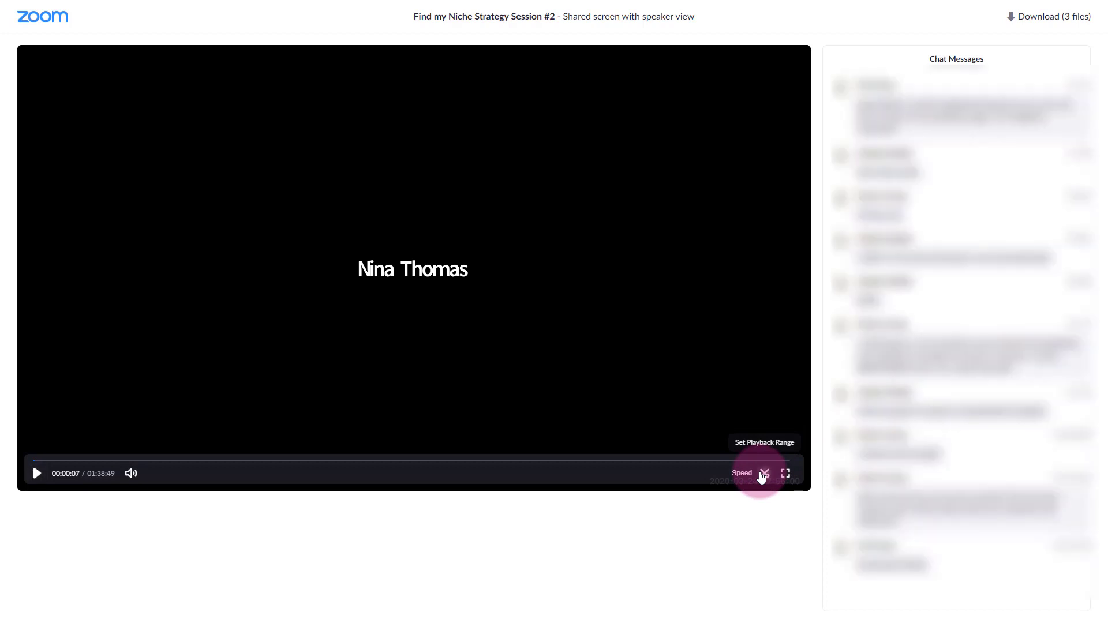
{"action": "left_click", "coordinate": [762, 473]}
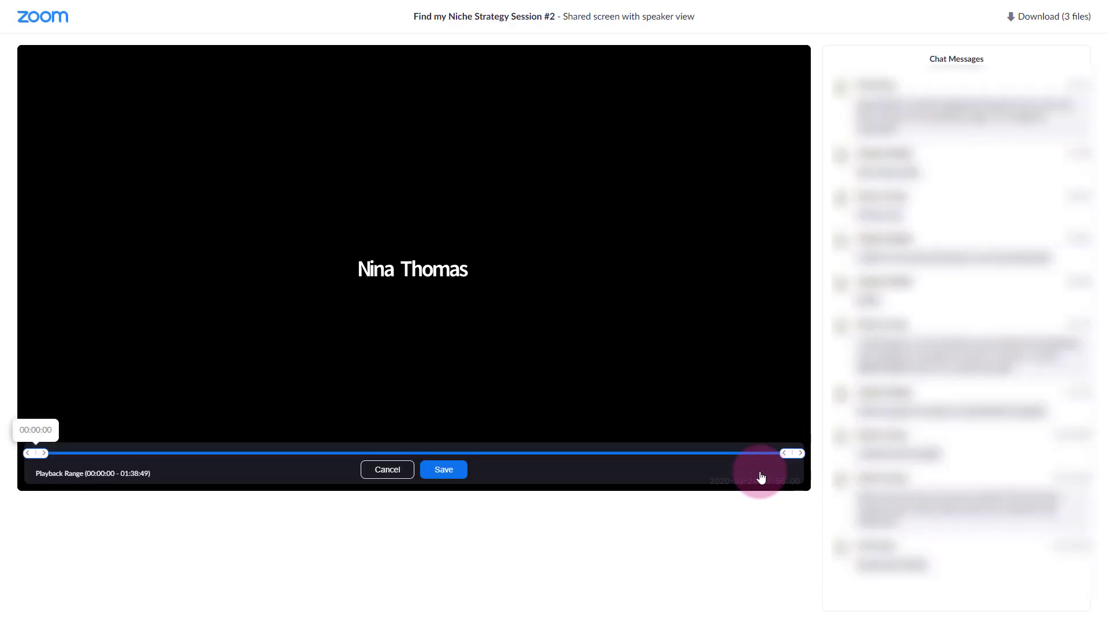
{"action": "left_click", "coordinate": [50, 457]}
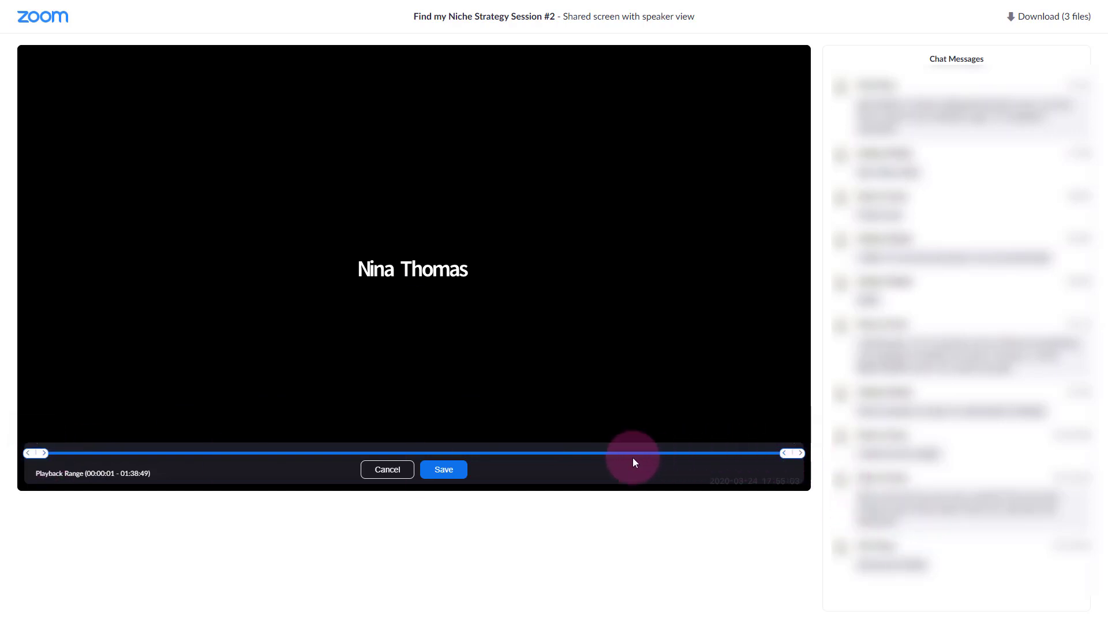
{"action": "left_click", "coordinate": [396, 473]}
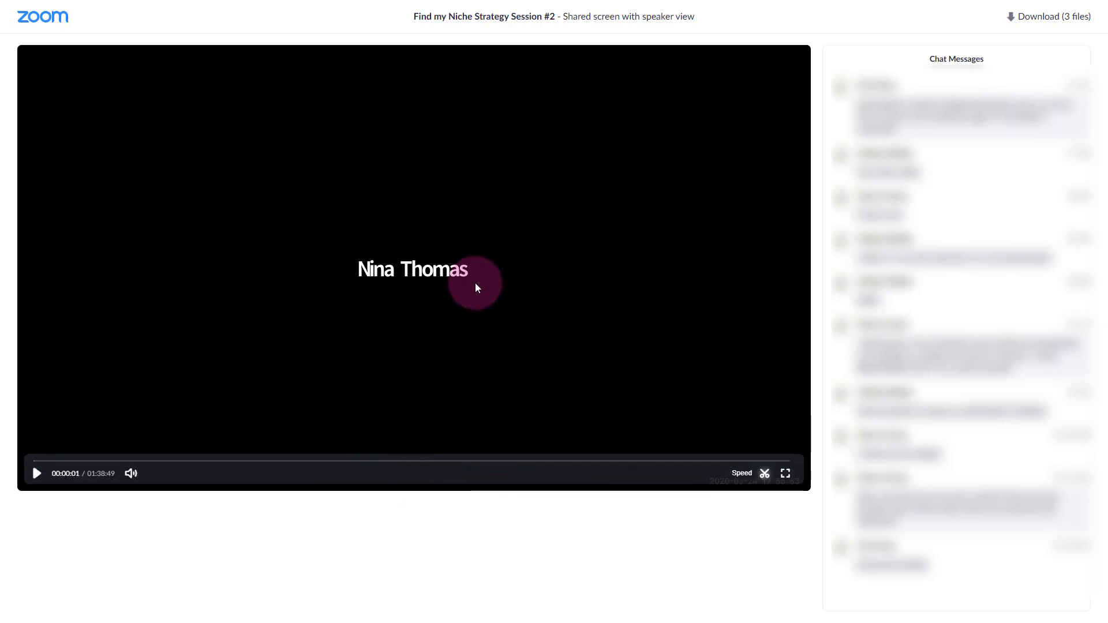
Return to the information page of the "Find my Niche Strategy Session #2" recording and display it in full screen
{"action": "right_click", "coordinate": [521, 556]}
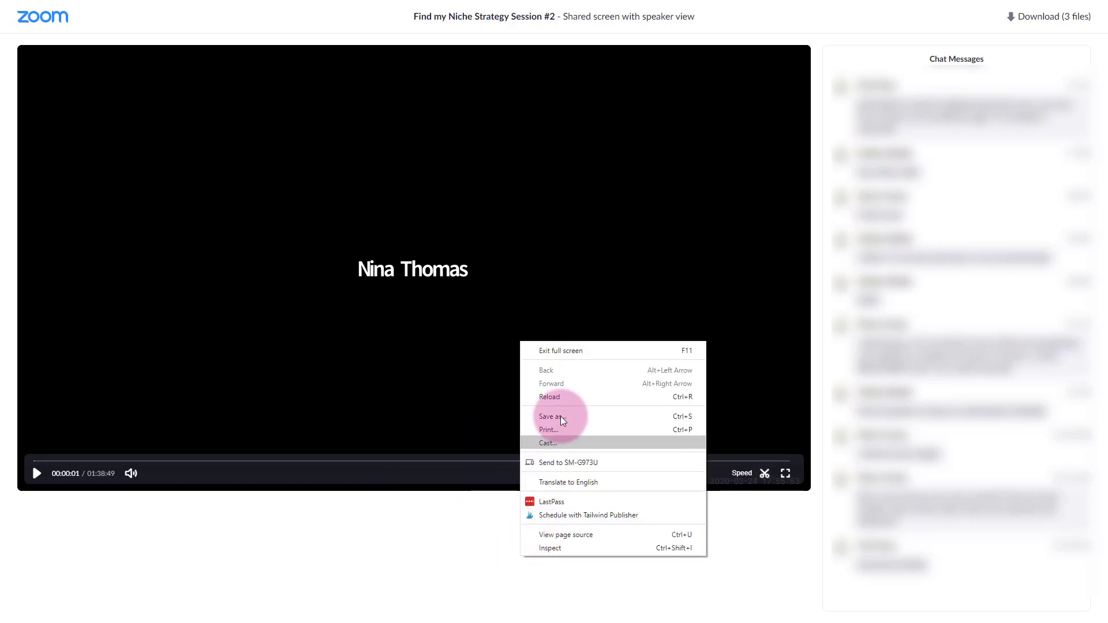
{"action": "left_click", "coordinate": [558, 359]}
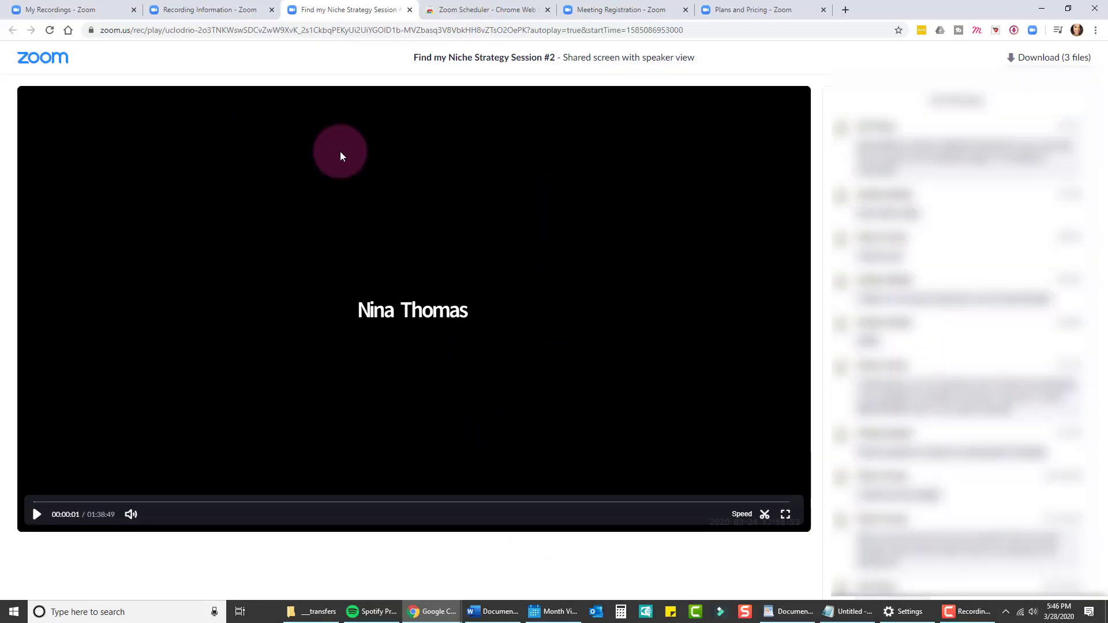
{"action": "left_click", "coordinate": [230, 10]}
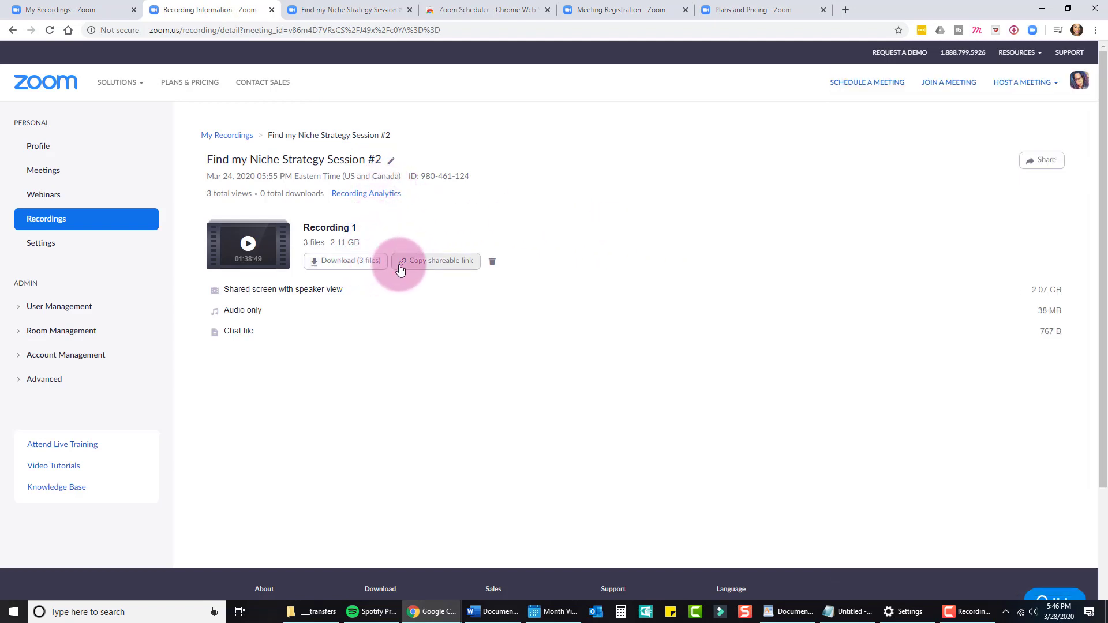
{"action": "key", "text": "F11"}
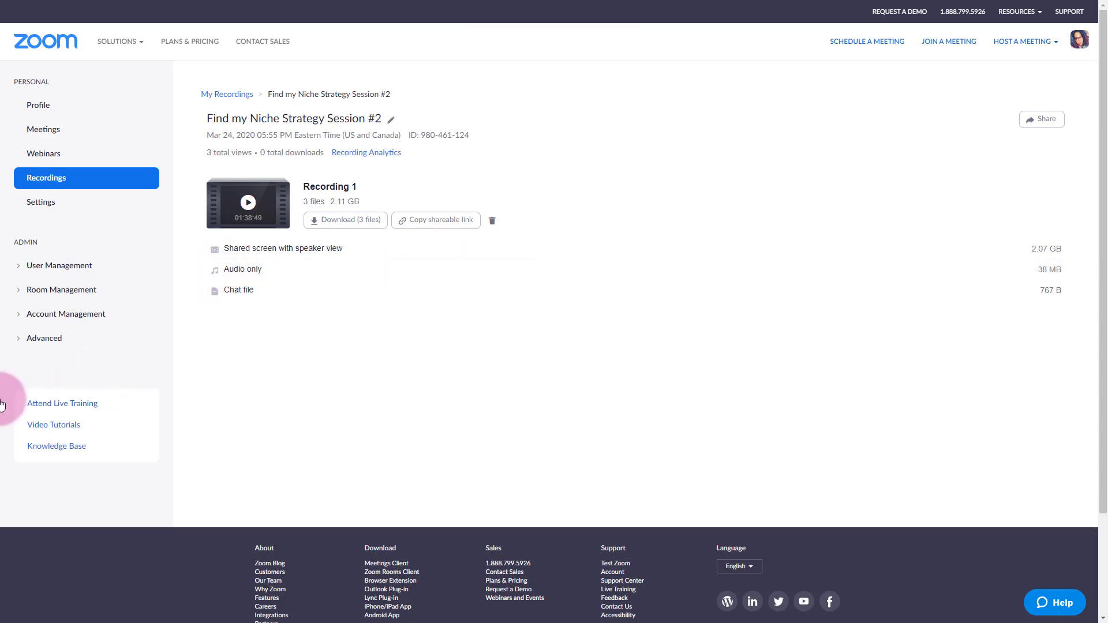
Examine the Schedule Meeting, In Meeting (Basic) and In Meeting (Advanced) sections of the account's meeting settings
{"action": "left_click", "coordinate": [37, 202]}
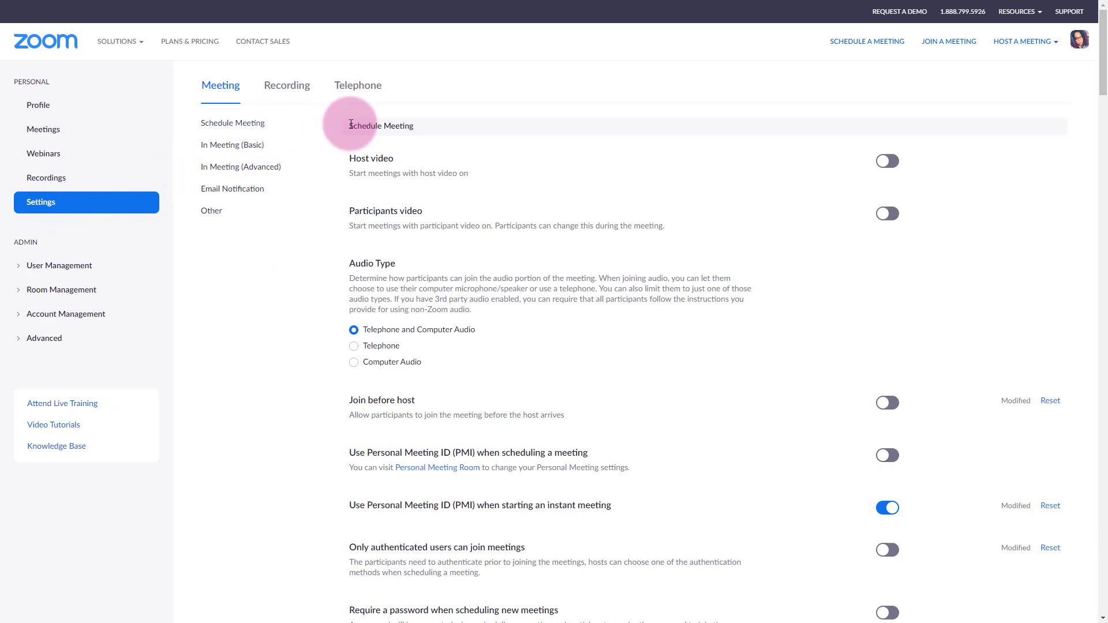
{"action": "left_click", "coordinate": [222, 146]}
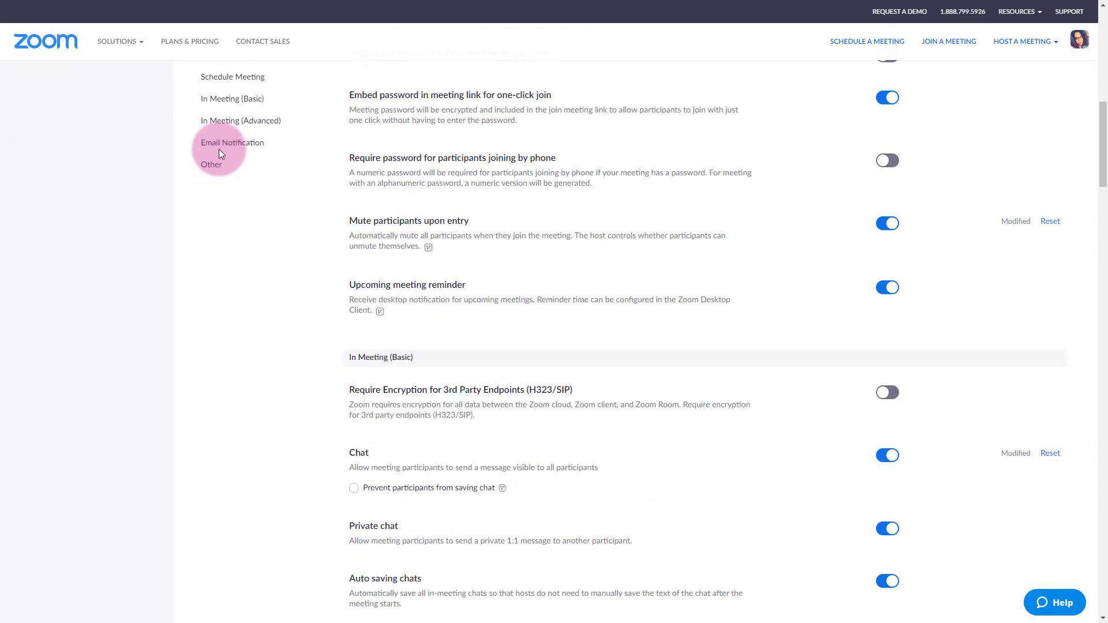
{"action": "left_click", "coordinate": [226, 128]}
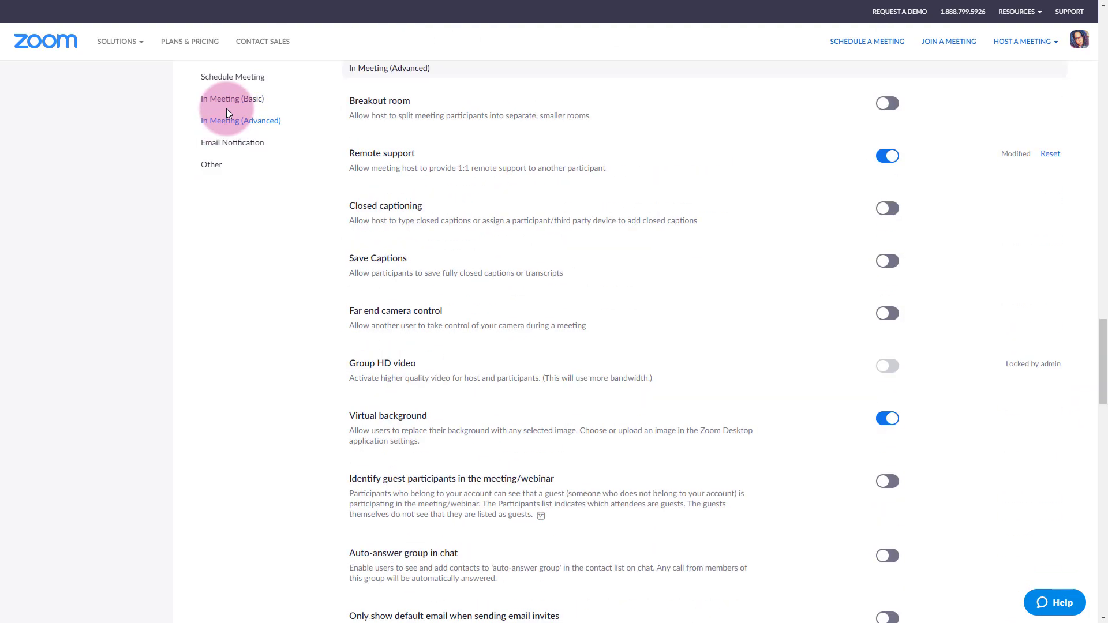
{"action": "left_click", "coordinate": [233, 83]}
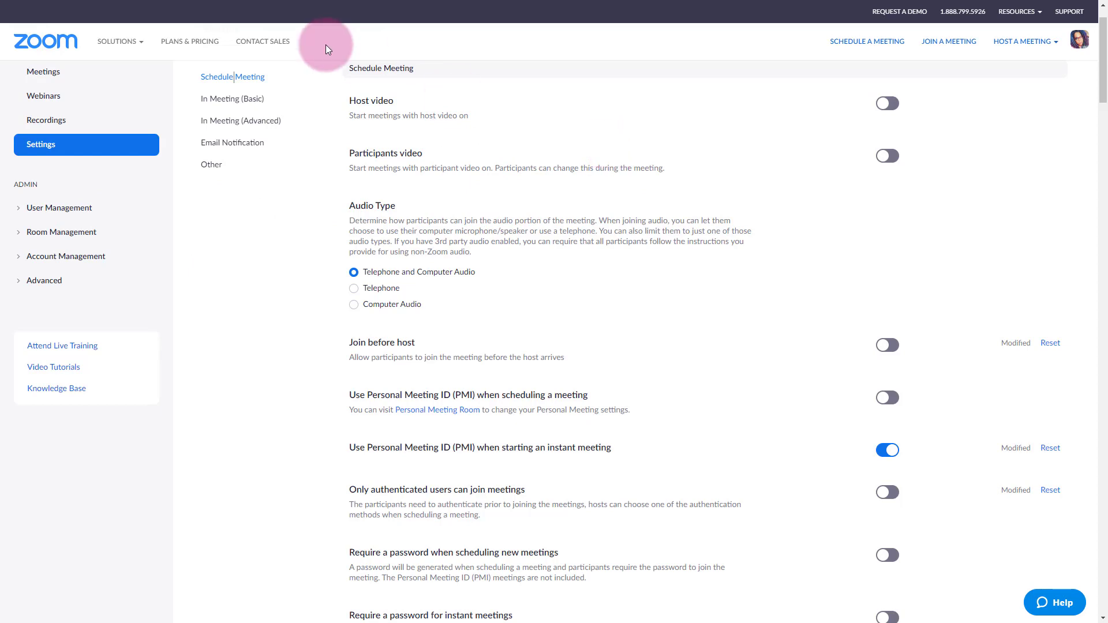
{"action": "mouse_move", "coordinate": [116, 41]}
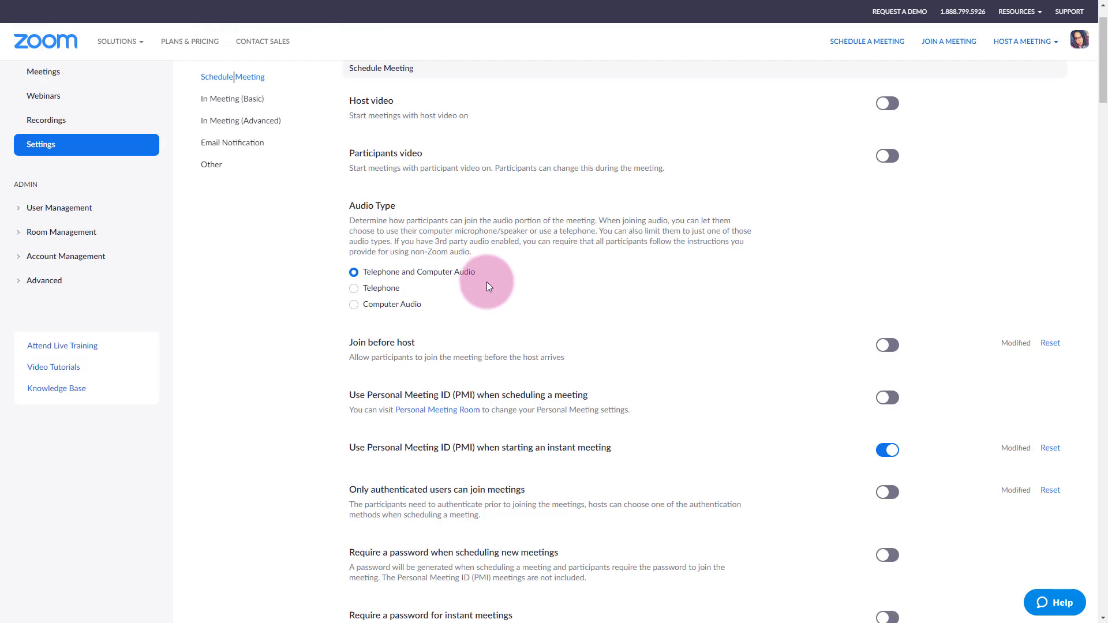
{"action": "left_click", "coordinate": [256, 101]}
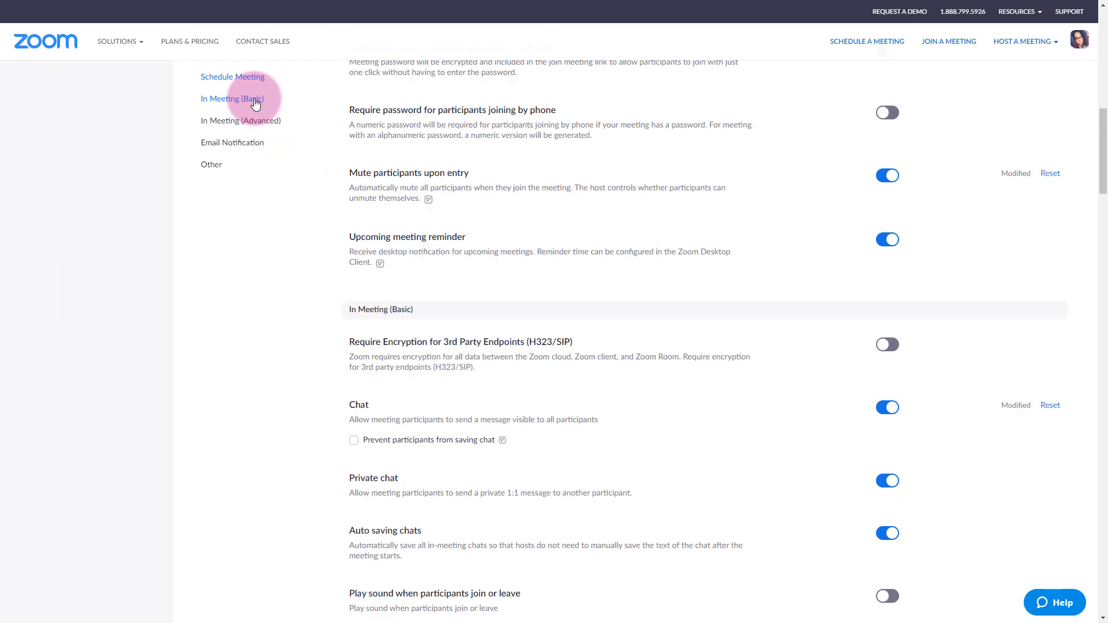
Examine the password and entry options under Schedule Meeting and the chat, co-host, screen sharing and feedback options under In Meeting (Basic)
{"action": "scroll", "coordinate": [460, 178], "scroll_direction": "up", "scroll_amount": 2}
{"action": "scroll", "coordinate": [460, 179], "scroll_direction": "up", "scroll_amount": 5}
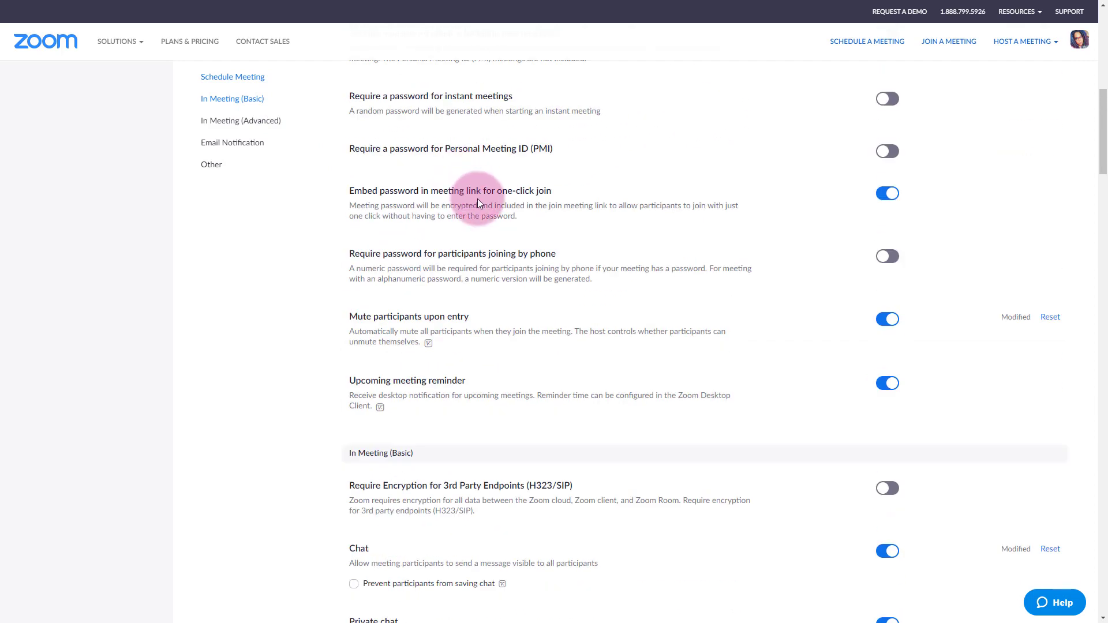
{"action": "scroll", "coordinate": [476, 198], "scroll_direction": "down", "scroll_amount": 5}
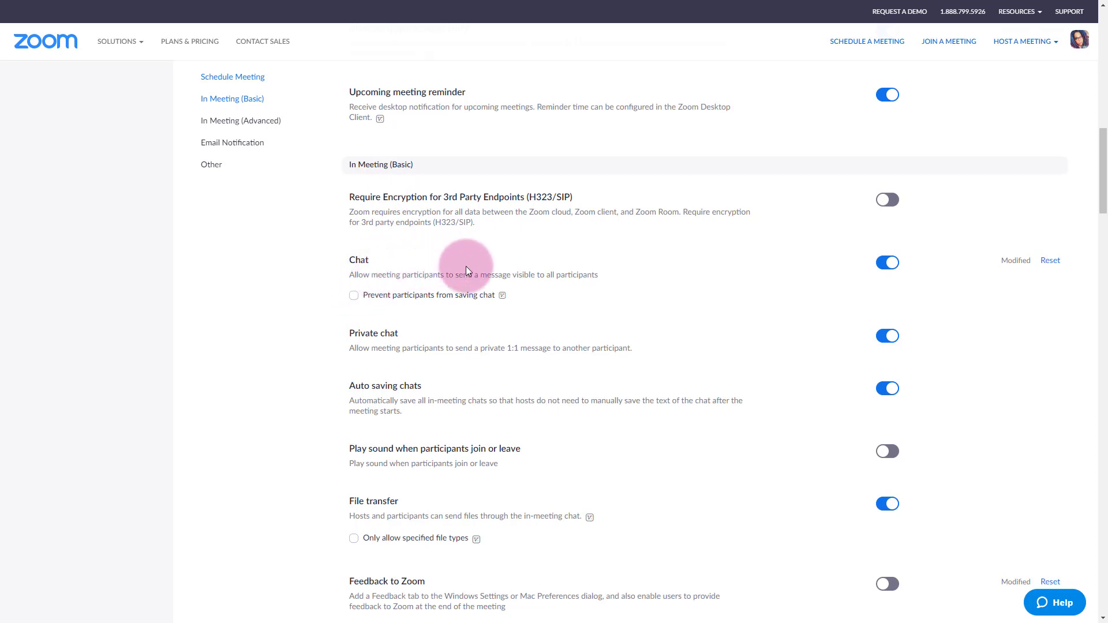
{"action": "scroll", "coordinate": [485, 335], "scroll_direction": "down", "scroll_amount": 2}
{"action": "scroll", "coordinate": [502, 391], "scroll_direction": "down", "scroll_amount": 2}
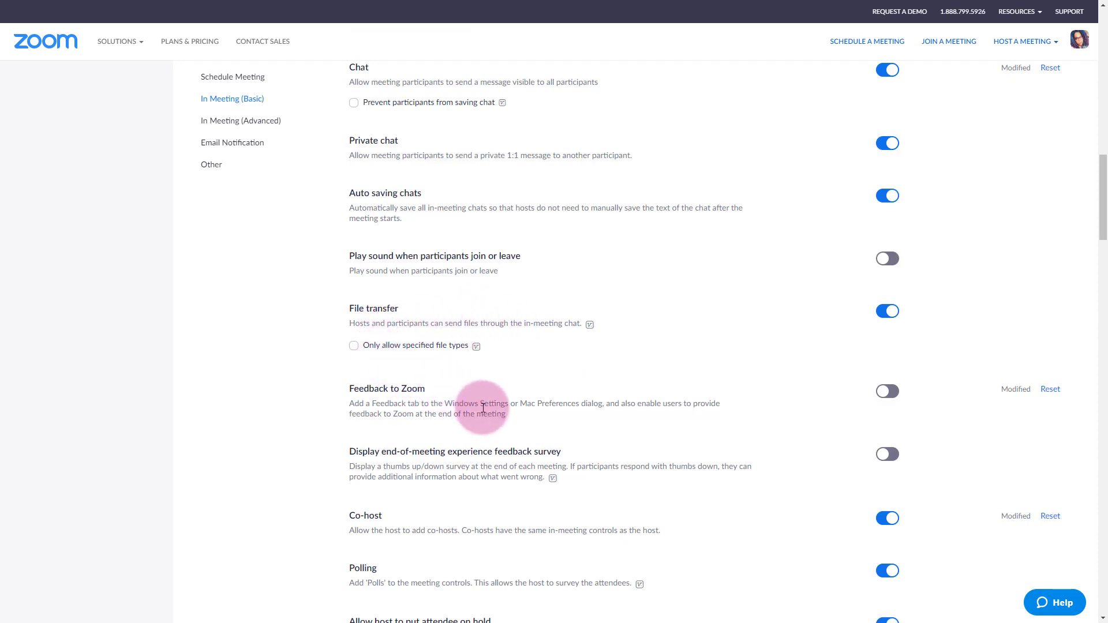
{"action": "scroll", "coordinate": [482, 409], "scroll_direction": "down", "scroll_amount": 5}
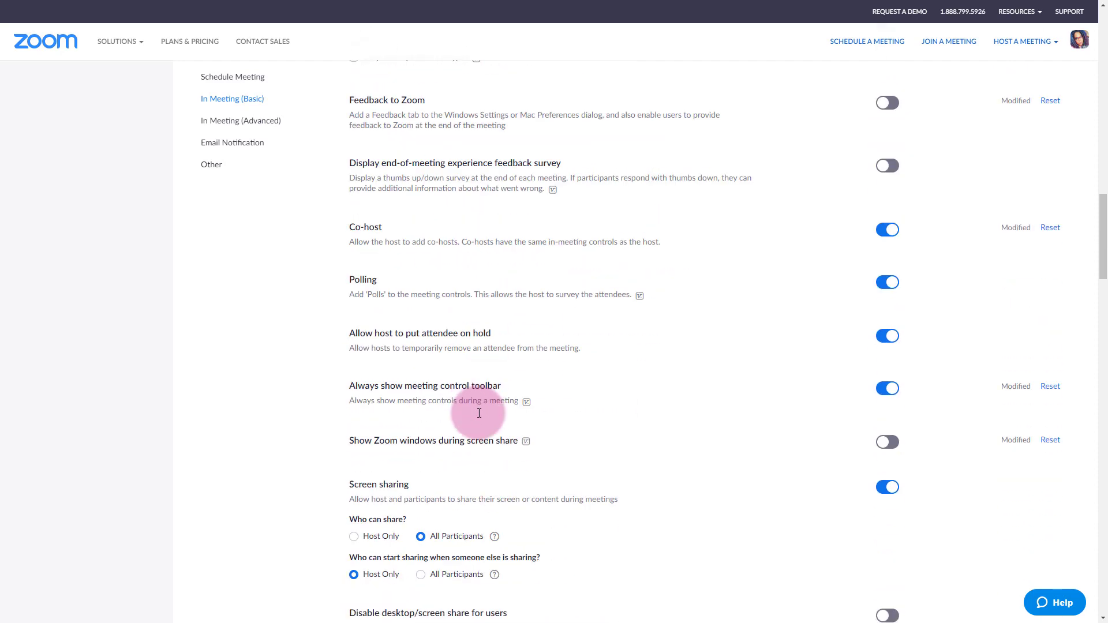
{"action": "scroll", "coordinate": [479, 413], "scroll_direction": "down", "scroll_amount": 5}
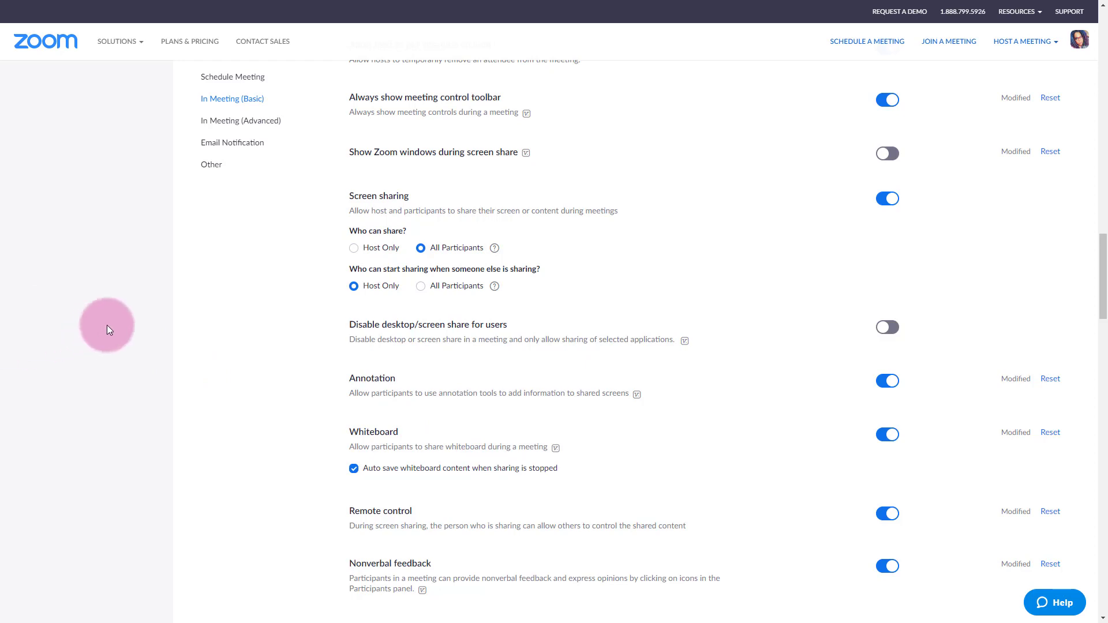
{"action": "scroll", "coordinate": [394, 402], "scroll_direction": "down", "scroll_amount": 8}
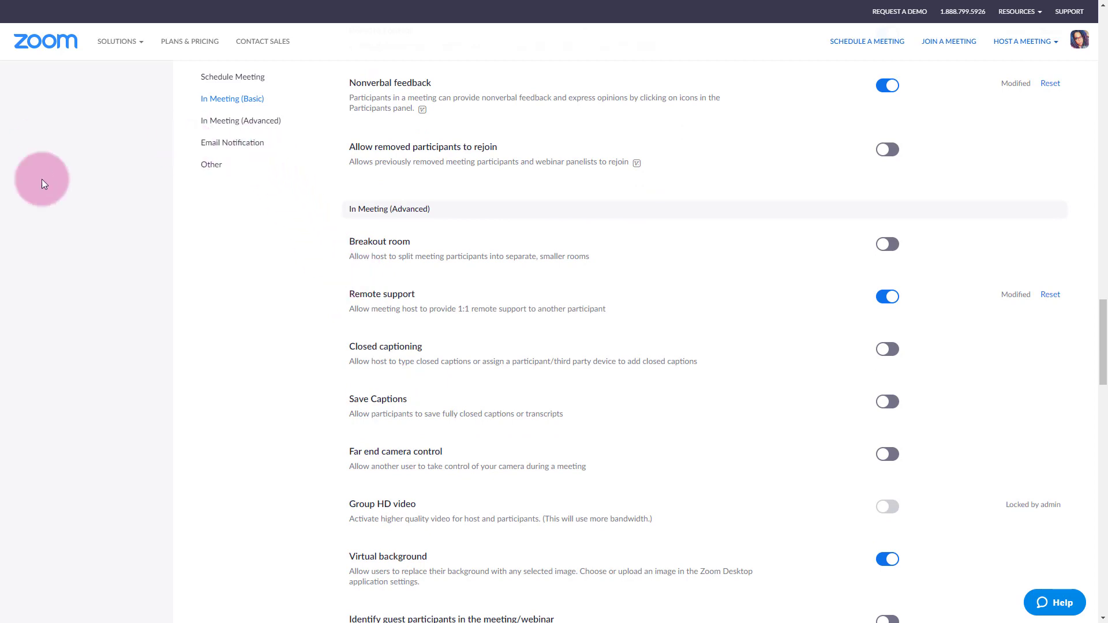
Try to enable the Breakout room option in the In Meeting (Advanced) settings
{"action": "left_click", "coordinate": [246, 121]}
{"action": "left_click", "coordinate": [887, 104]}
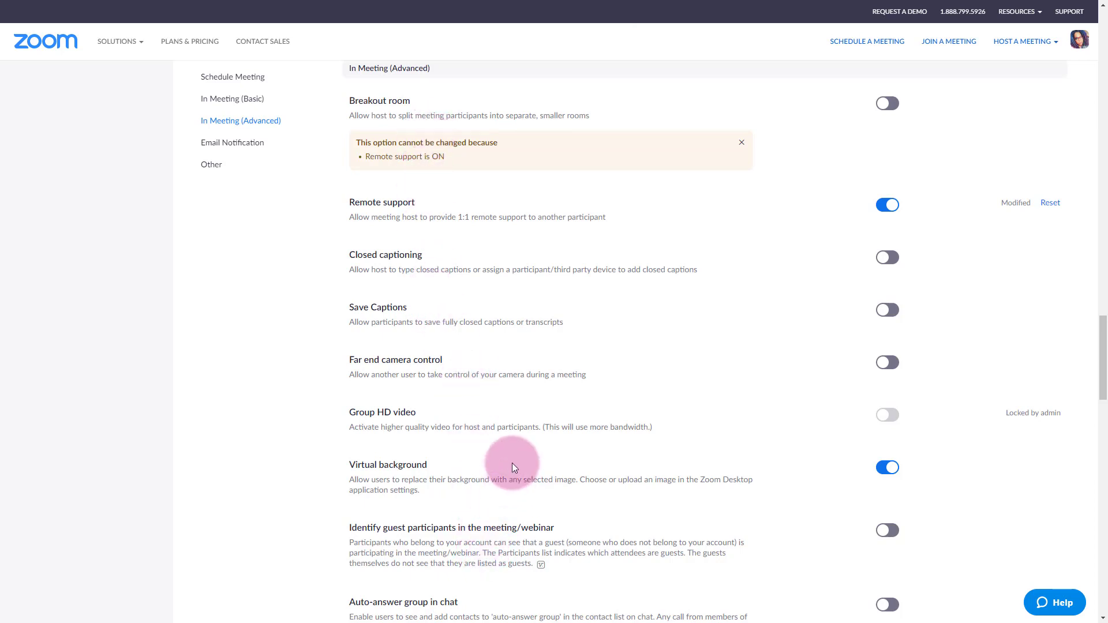
{"action": "scroll", "coordinate": [511, 463], "scroll_direction": "down", "scroll_amount": 1}
Review the Email Notification settings and the Other section through to Integration Authentication
{"action": "scroll", "coordinate": [511, 463], "scroll_direction": "up", "scroll_amount": 5}
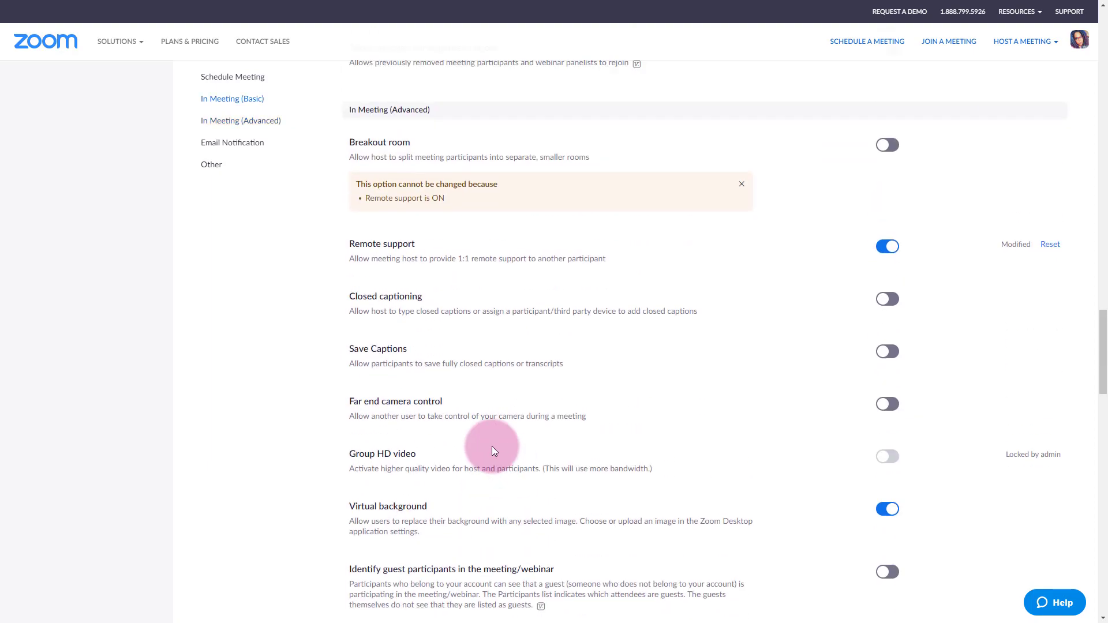
{"action": "scroll", "coordinate": [456, 414], "scroll_direction": "up", "scroll_amount": 10}
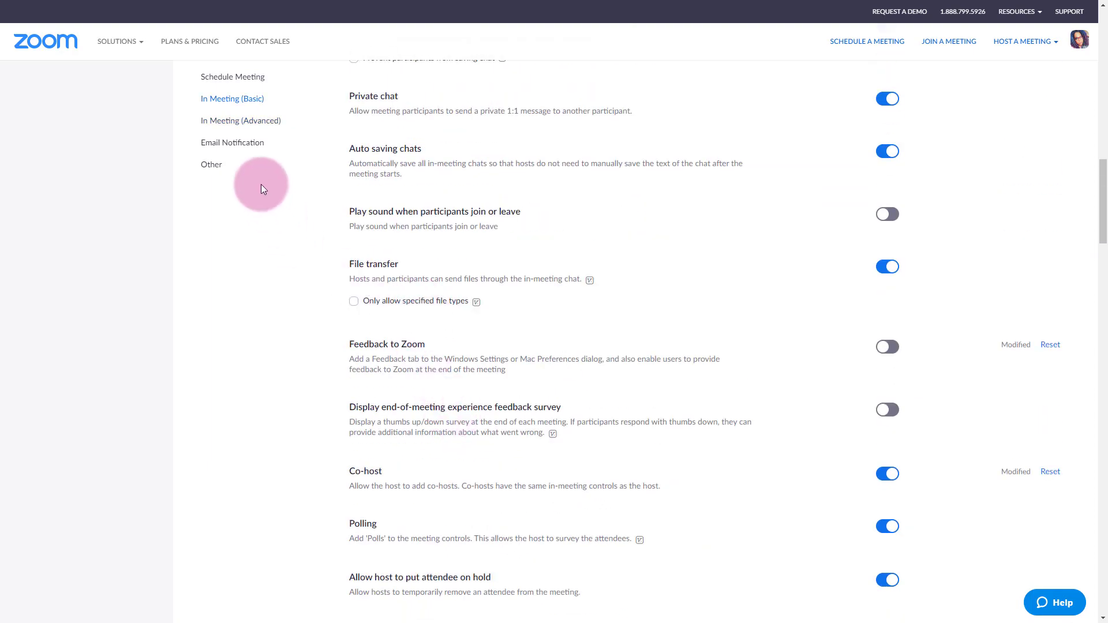
{"action": "left_click", "coordinate": [228, 143]}
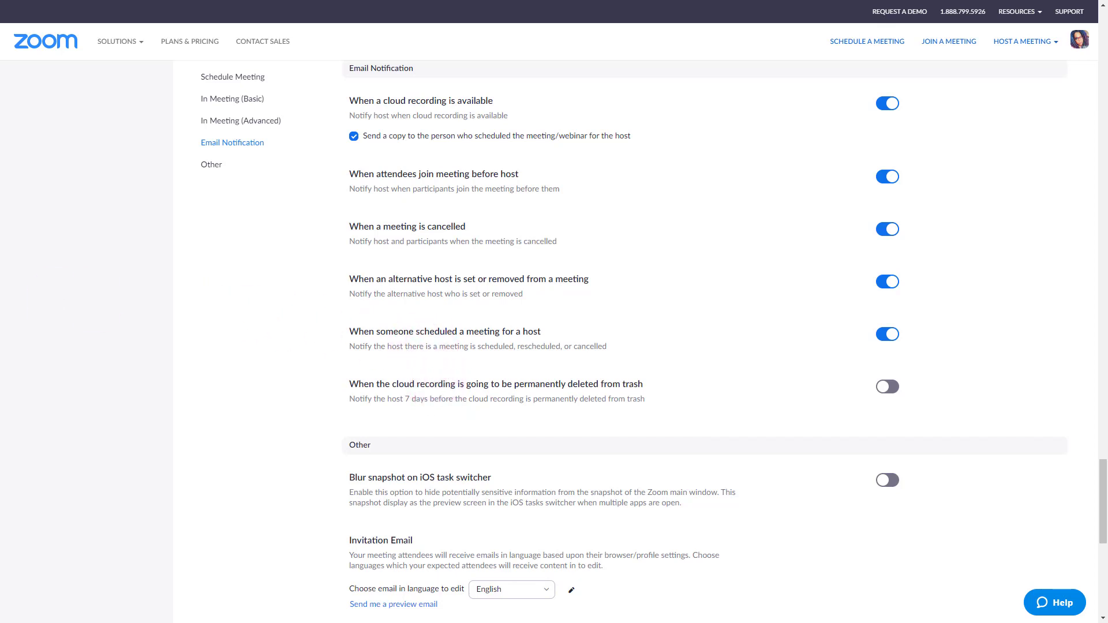
{"action": "scroll", "coordinate": [635, 342], "scroll_direction": "down", "scroll_amount": 9}
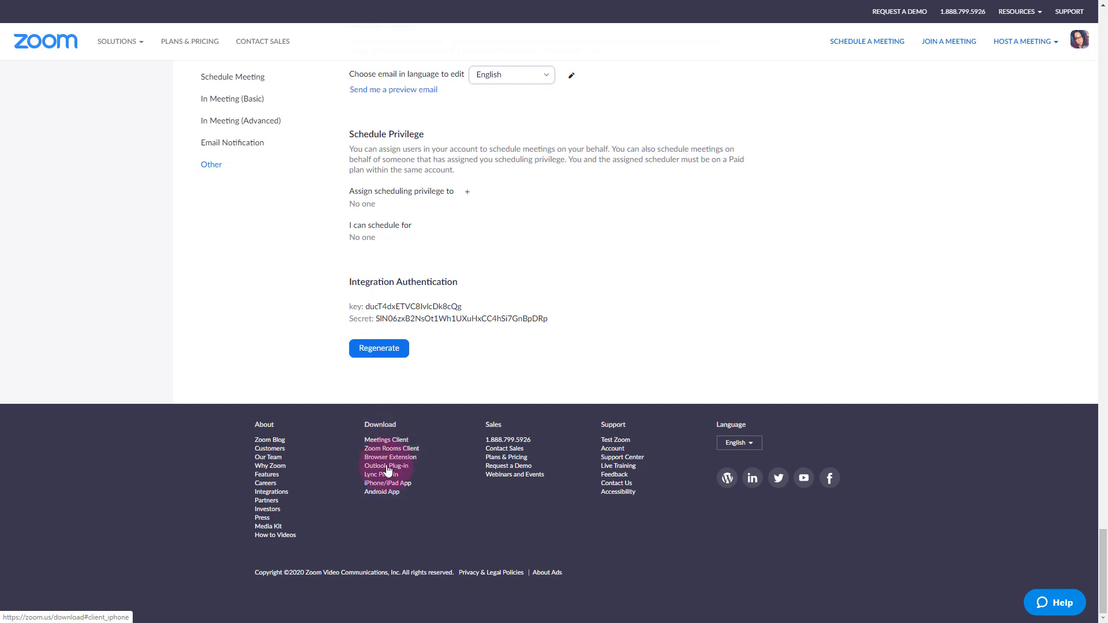
Open the Zoom Download Center from the page footer links and look through the offered clients, plugins, browser extensions and Zoom Rooms apps
{"action": "left_click", "coordinate": [384, 448]}
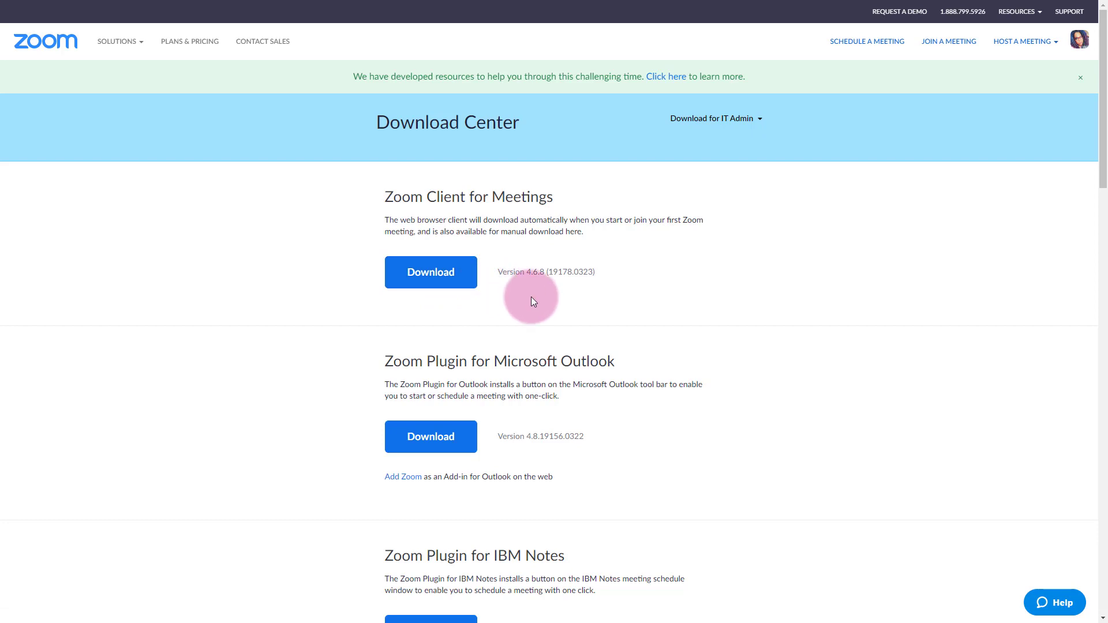
{"action": "scroll", "coordinate": [577, 398], "scroll_direction": "down", "scroll_amount": 3}
{"action": "scroll", "coordinate": [577, 399], "scroll_direction": "down", "scroll_amount": 9}
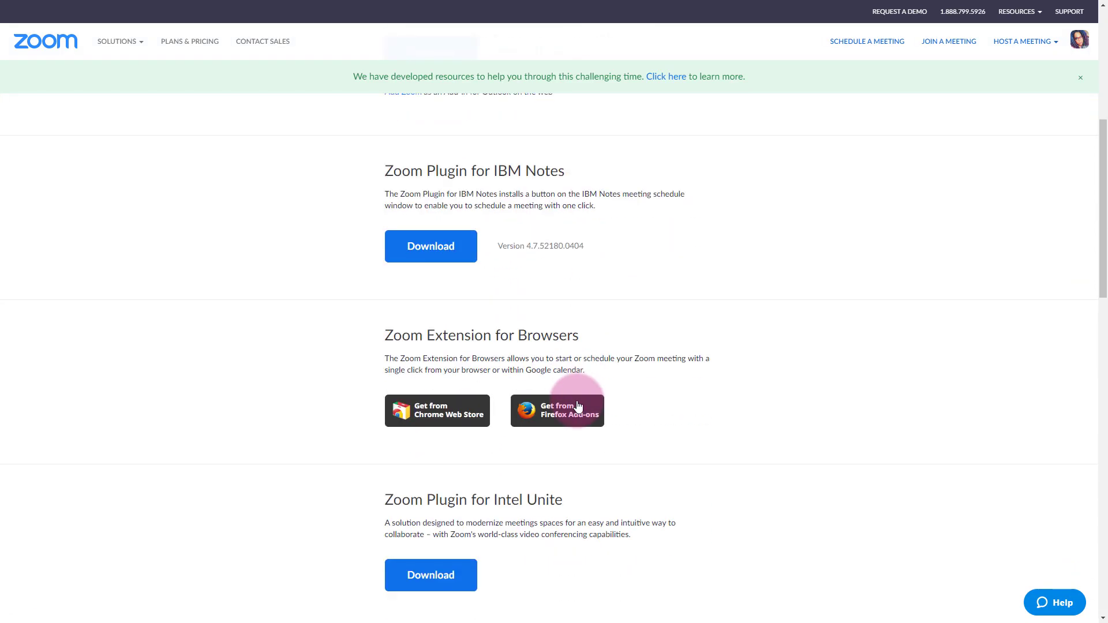
{"action": "scroll", "coordinate": [577, 400], "scroll_direction": "down", "scroll_amount": 6}
{"action": "scroll", "coordinate": [578, 401], "scroll_direction": "up", "scroll_amount": 14}
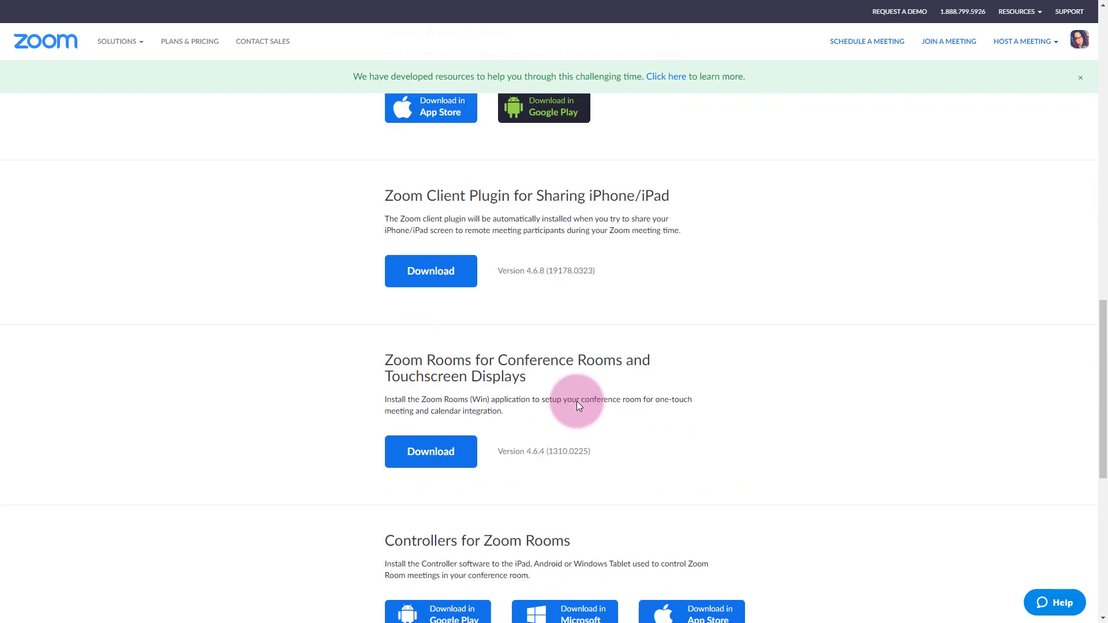
{"action": "scroll", "coordinate": [576, 400], "scroll_direction": "up", "scroll_amount": 3}
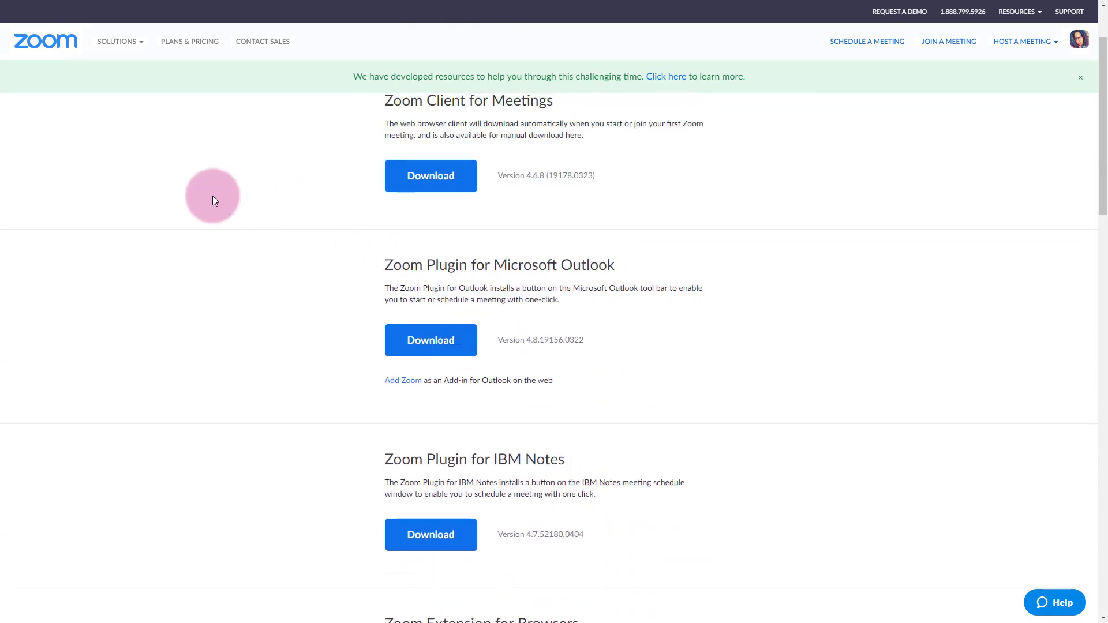